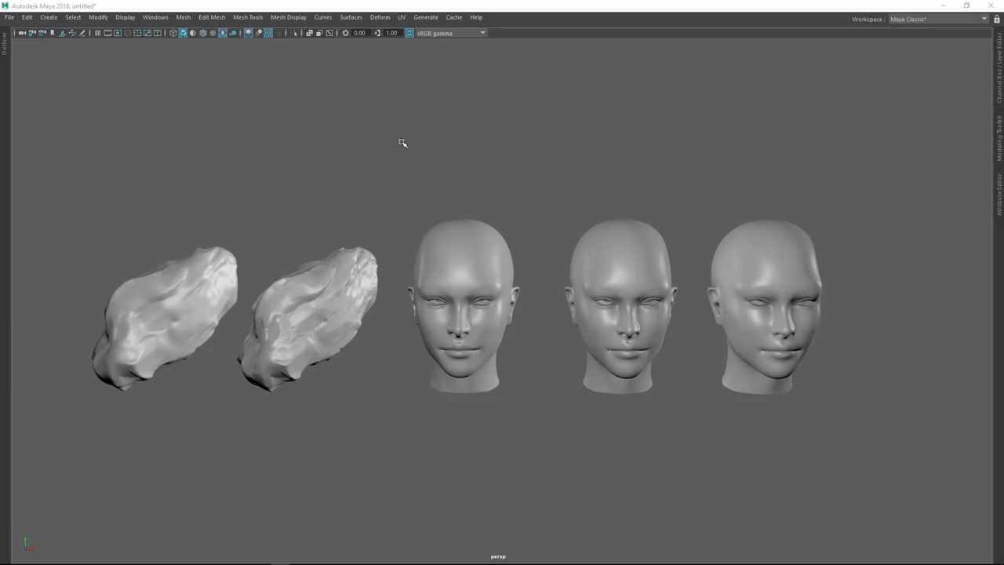
# Step: Turn on the wireframe overlay on the shaded models, hide both rock meshes, and frame the three heads
pyautogui.click(202, 33)
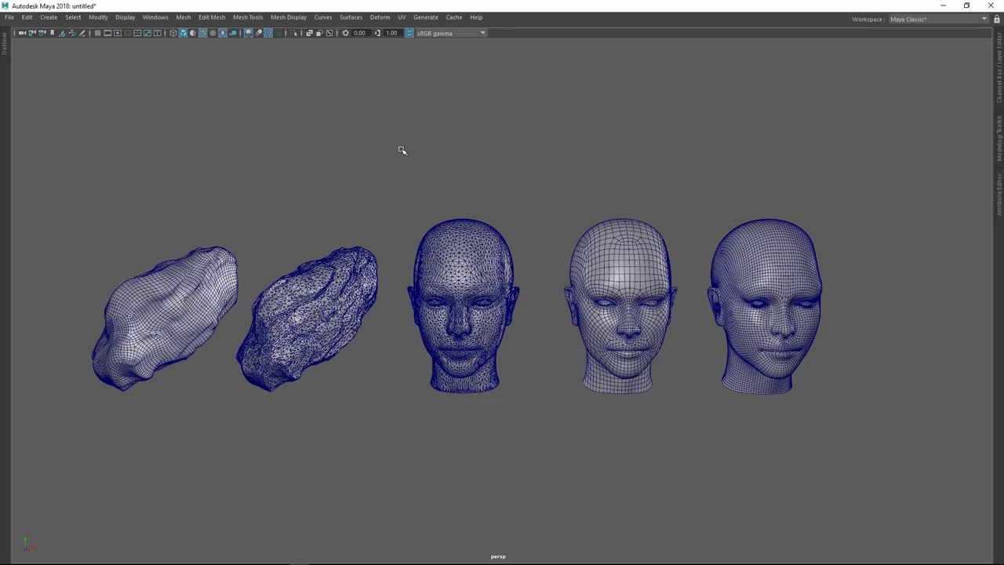
pyautogui.moveTo(437, 139)
pyautogui.keyDown('alt'); pyautogui.mouseDown()
pyautogui.moveTo(442, 168)
pyautogui.moveTo(410, 153)
pyautogui.moveTo(455, 164)
pyautogui.moveTo(443, 155)
pyautogui.mouseUp(); pyautogui.keyUp('alt')
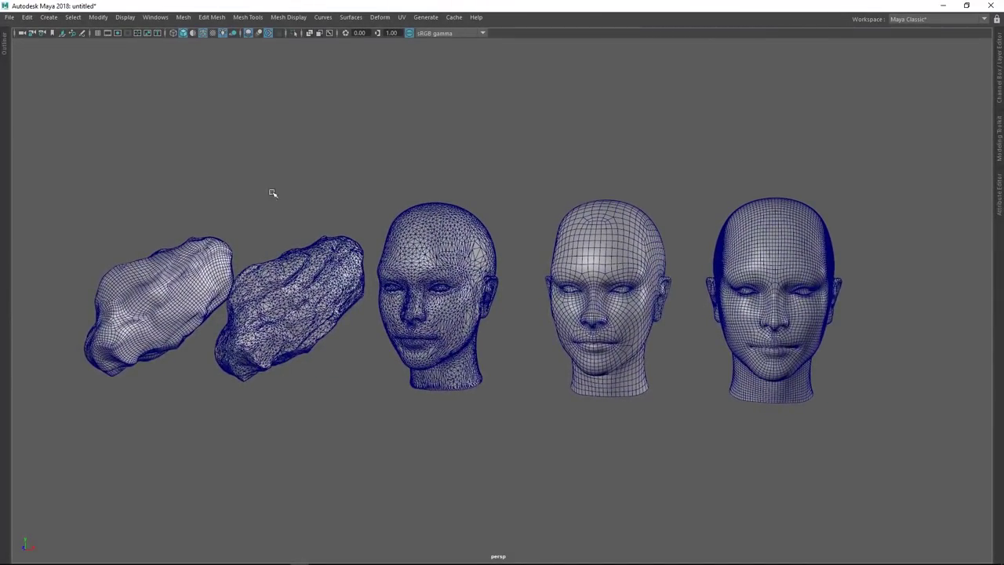
pyautogui.moveTo(275, 224); pyautogui.dragTo(210, 301)
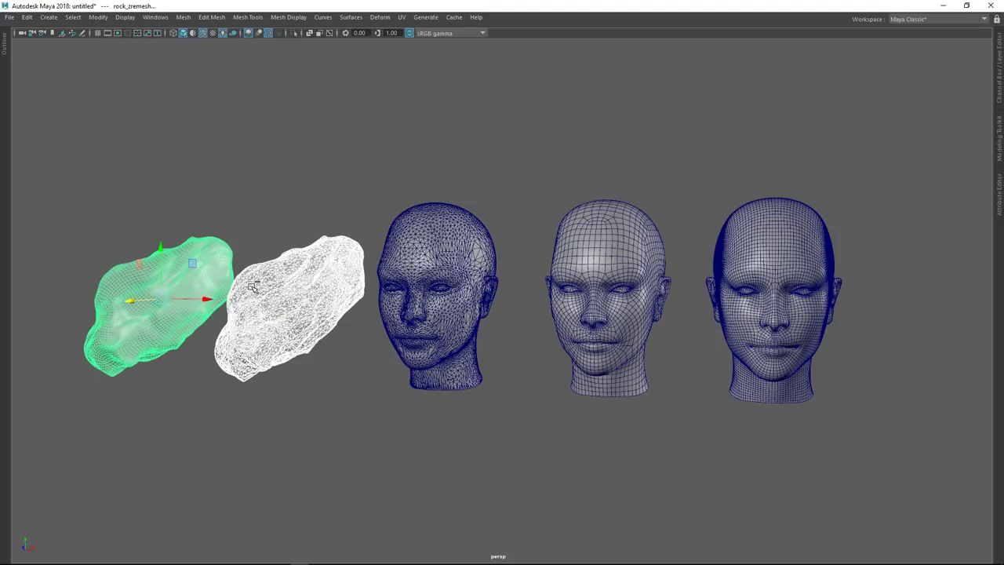
pyautogui.hotkey('ctrl', 'h')
pyautogui.press('a')
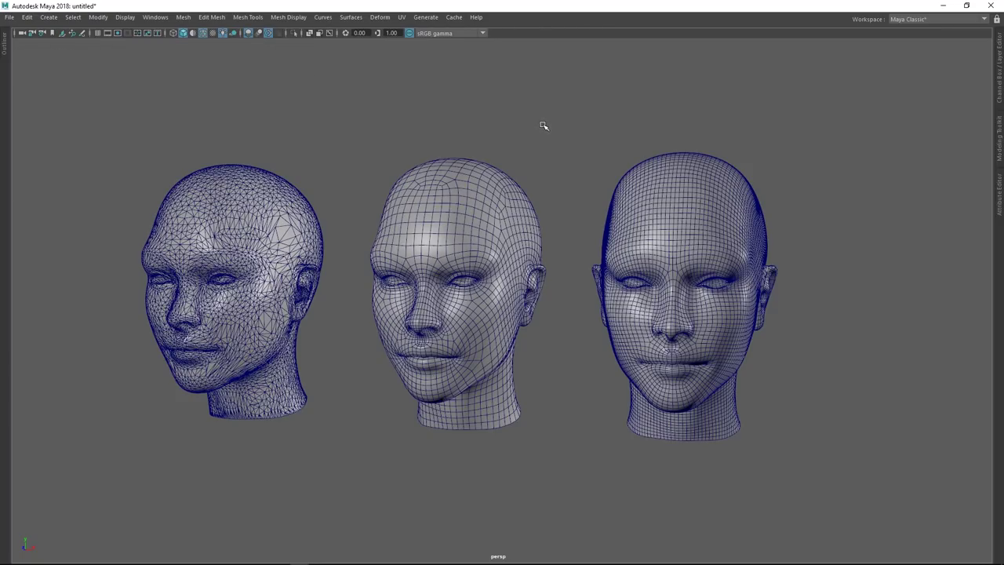
# Step: Examine the topology of the three heads, picking out face_manual, face_zremesh and the triangulated head in turn
pyautogui.click(438, 249)
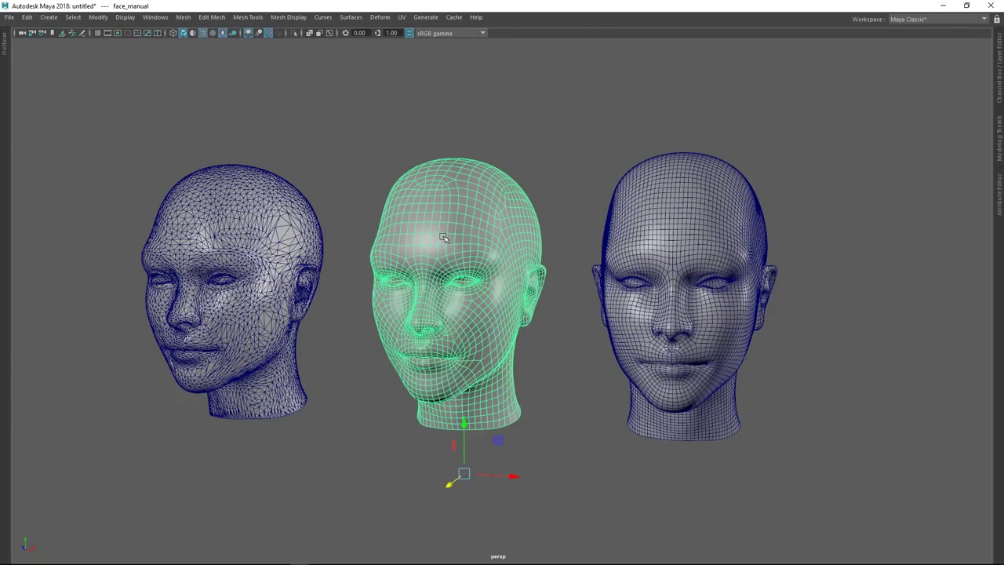
pyautogui.click(691, 219)
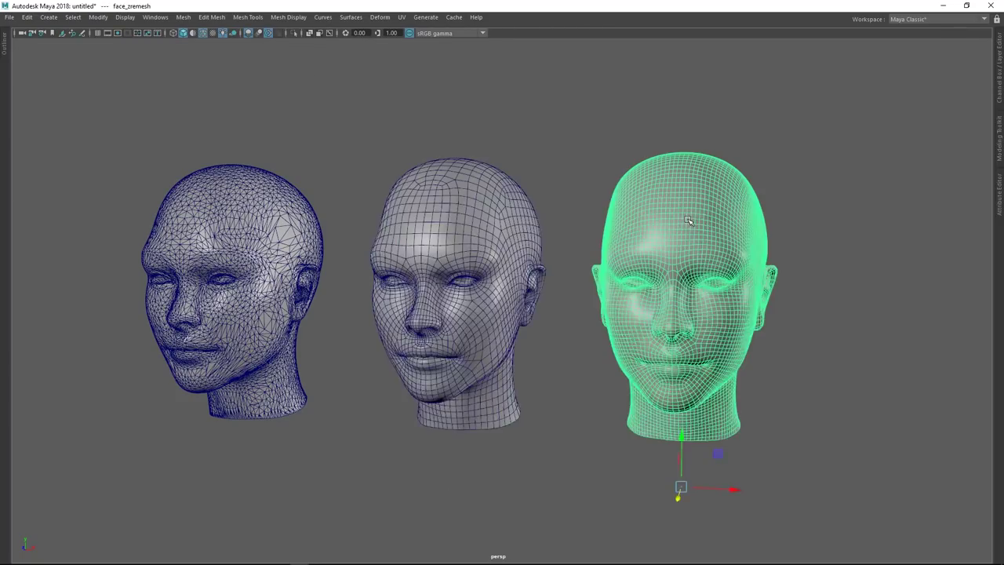
pyautogui.click(253, 246)
pyautogui.click(344, 143)
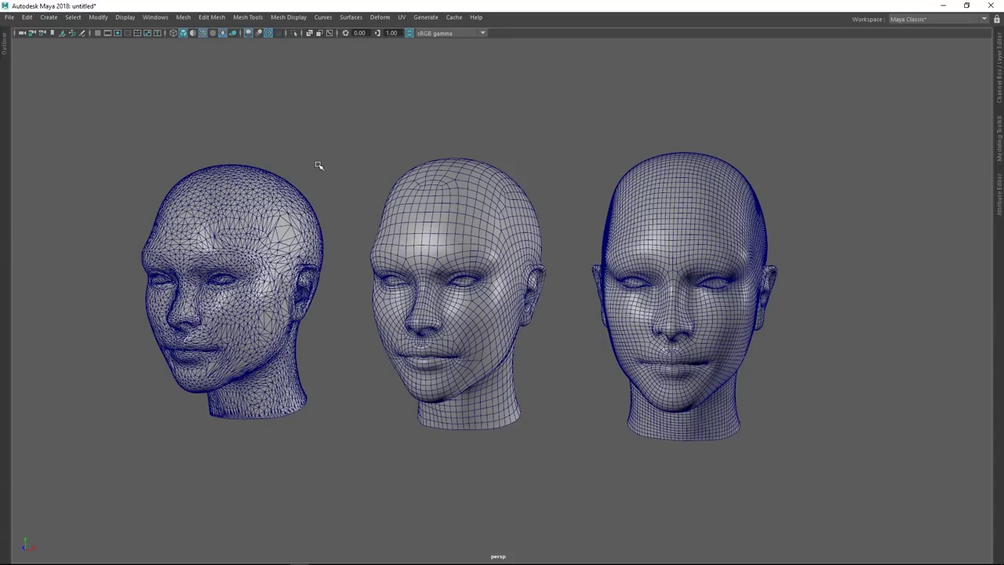
pyautogui.keyDown('alt'); pyautogui.moveTo(437, 235); pyautogui.dragTo(446, 232, button='middle'); pyautogui.keyUp('alt')
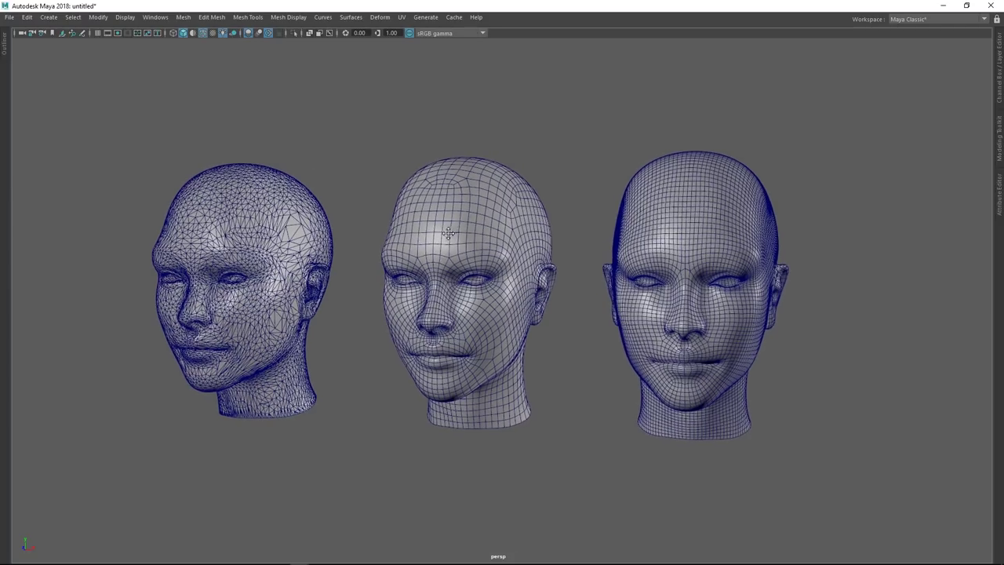
pyautogui.keyDown('alt'); pyautogui.moveTo(446, 233); pyautogui.dragTo(481, 281, button='right'); pyautogui.keyUp('alt')
pyautogui.keyDown('alt'); pyautogui.moveTo(481, 281); pyautogui.dragTo(555, 283, button='middle'); pyautogui.keyUp('alt')
pyautogui.keyDown('alt'); pyautogui.moveTo(554, 285); pyautogui.dragTo(539, 276, button='right'); pyautogui.keyUp('alt')
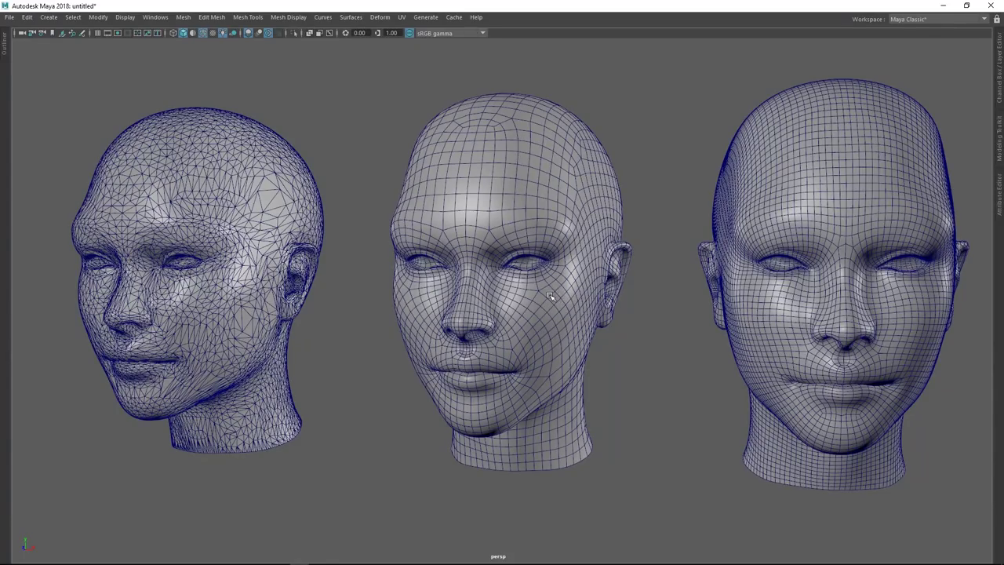
pyautogui.keyDown('alt'); pyautogui.moveTo(493, 338); pyautogui.dragTo(481, 336); pyautogui.keyUp('alt')
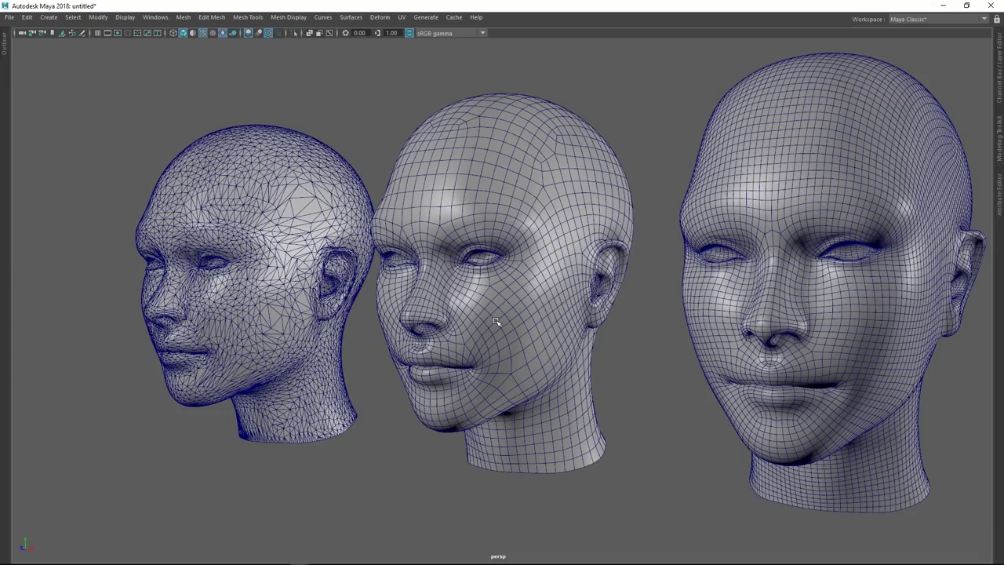
# Step: Frame the face_manual head and select the edge loop running over the nose and around the mouth
pyautogui.click(478, 335)
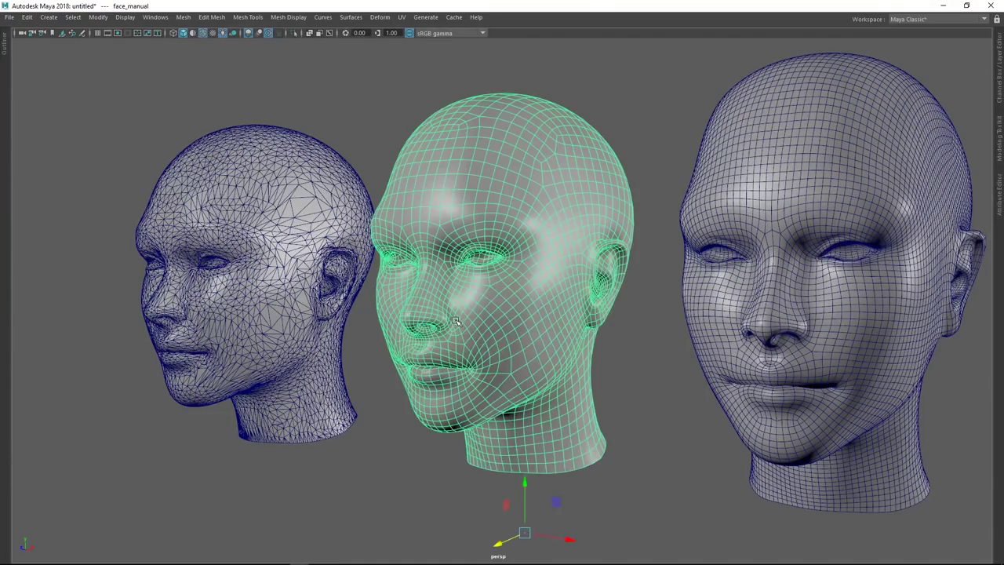
pyautogui.press('f')
pyautogui.doubleClick(476, 344)
pyautogui.keyDown('alt'); pyautogui.moveTo(457, 318); pyautogui.dragTo(512, 336); pyautogui.keyUp('alt')
pyautogui.keyDown('alt'); pyautogui.moveTo(616, 358); pyautogui.dragTo(550, 377); pyautogui.keyUp('alt')
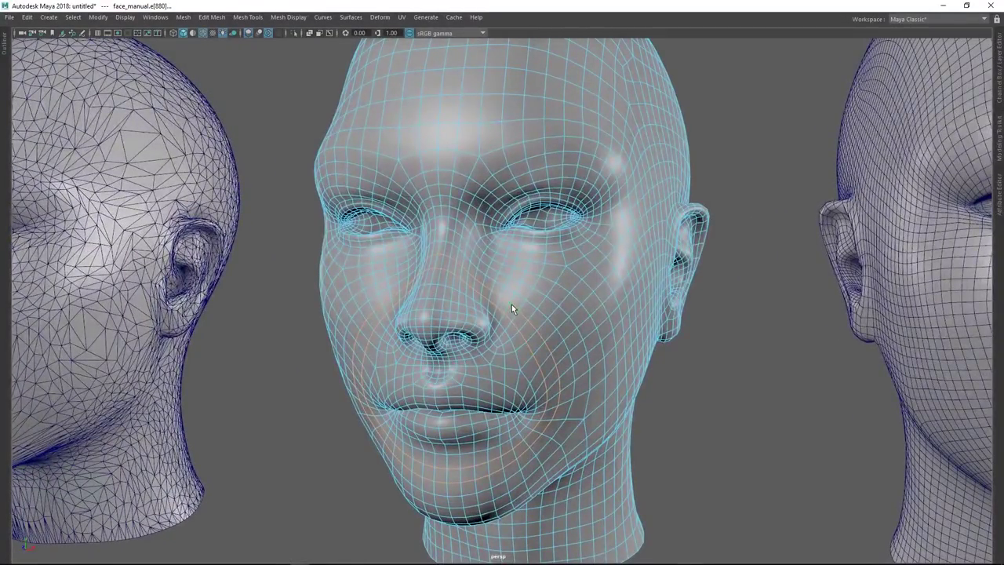
# Step: Pick another edge loop near the eye of the face_manual head, return to object mode and clear the selection
pyautogui.keyDown('alt'); pyautogui.moveTo(544, 255); pyautogui.dragTo(533, 296, button='middle'); pyautogui.keyUp('alt')
pyautogui.keyDown('alt'); pyautogui.moveTo(533, 296); pyautogui.dragTo(598, 299, button='right'); pyautogui.keyUp('alt')
pyautogui.doubleClick(551, 288)
pyautogui.press('F8')
pyautogui.click(611, 334)
# Step: Compare the smooth shading of all three heads by switching the wireframe overlay off and back on
pyautogui.keyDown('alt'); pyautogui.moveTo(611, 334); pyautogui.dragTo(617, 300, button='right'); pyautogui.keyUp('alt')
pyautogui.keyDown('alt'); pyautogui.moveTo(617, 300); pyautogui.dragTo(520, 311, button='middle'); pyautogui.keyUp('alt')
pyautogui.keyDown('alt'); pyautogui.moveTo(520, 311); pyautogui.dragTo(510, 294, button='right'); pyautogui.keyUp('alt')
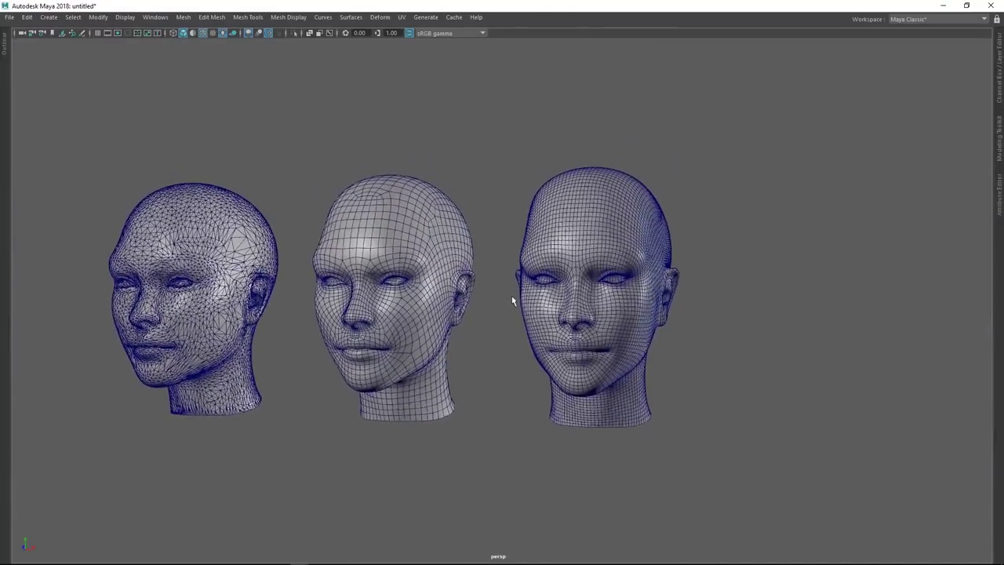
pyautogui.keyDown('alt'); pyautogui.moveTo(568, 318); pyautogui.dragTo(536, 294, button='right'); pyautogui.keyUp('alt')
pyautogui.keyDown('alt'); pyautogui.moveTo(537, 293); pyautogui.dragTo(649, 329); pyautogui.keyUp('alt')
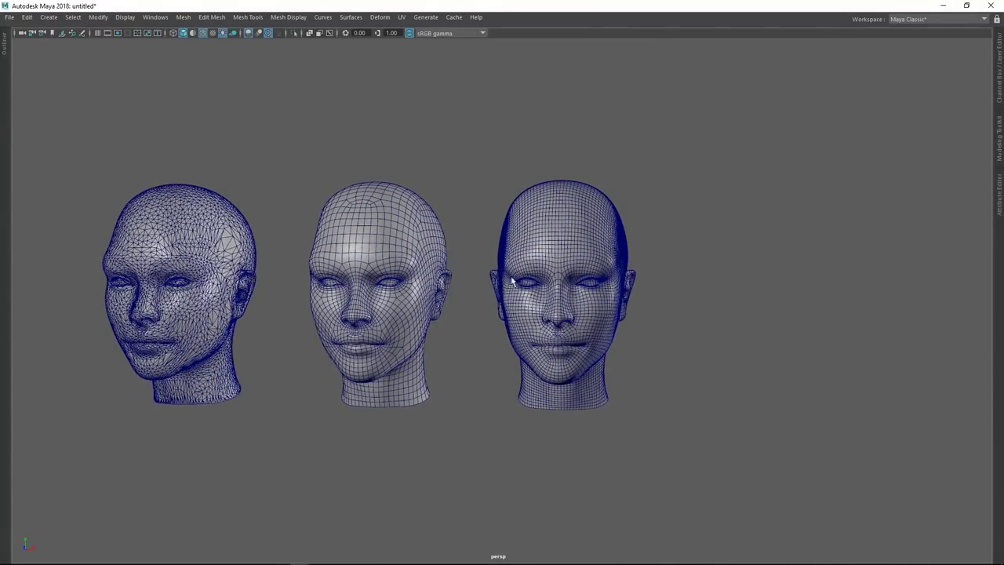
pyautogui.click(202, 33)
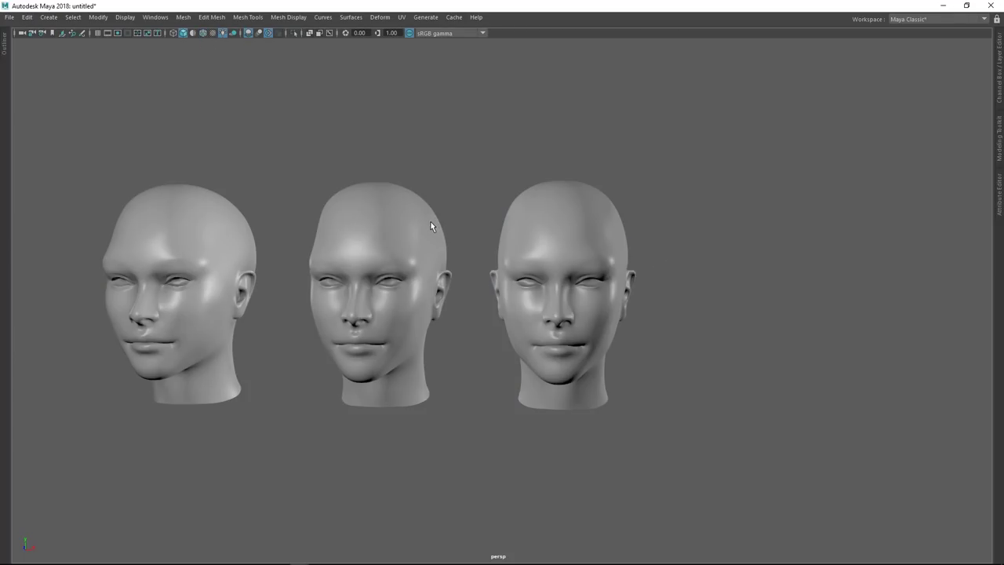
pyautogui.click(204, 33)
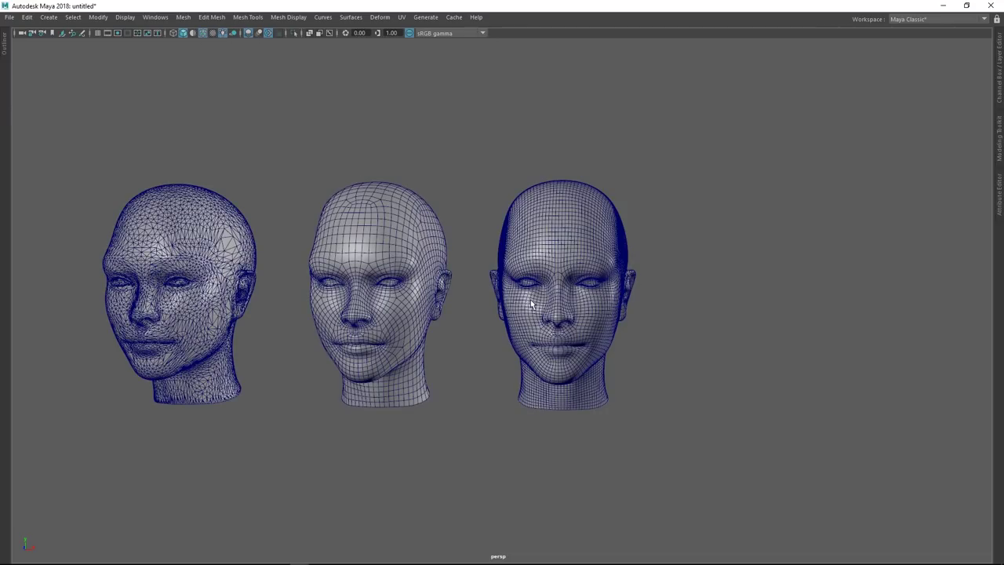
# Step: Inspect the face_zremesh head's edge flow around the nose, mouth and eyes, and compare it with the other heads
pyautogui.keyDown('alt'); pyautogui.moveTo(550, 294); pyautogui.dragTo(639, 353, button='right'); pyautogui.keyUp('alt')
pyautogui.keyDown('alt'); pyautogui.moveTo(639, 353); pyautogui.dragTo(594, 356); pyautogui.keyUp('alt')
pyautogui.keyDown('alt'); pyautogui.moveTo(594, 356); pyautogui.dragTo(656, 407, button='right'); pyautogui.keyUp('alt')
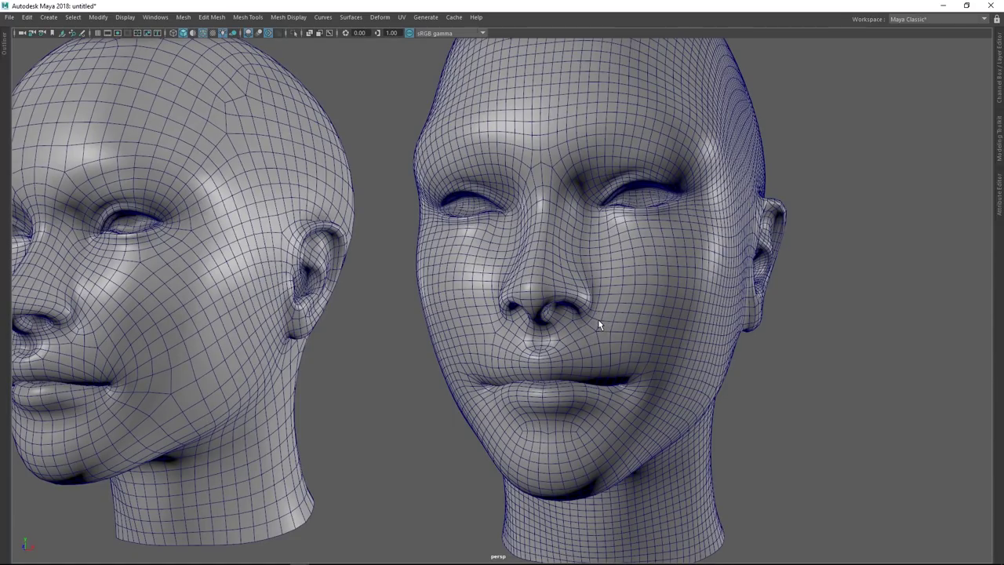
pyautogui.keyDown('alt'); pyautogui.moveTo(654, 317); pyautogui.dragTo(434, 238, button='right'); pyautogui.keyUp('alt')
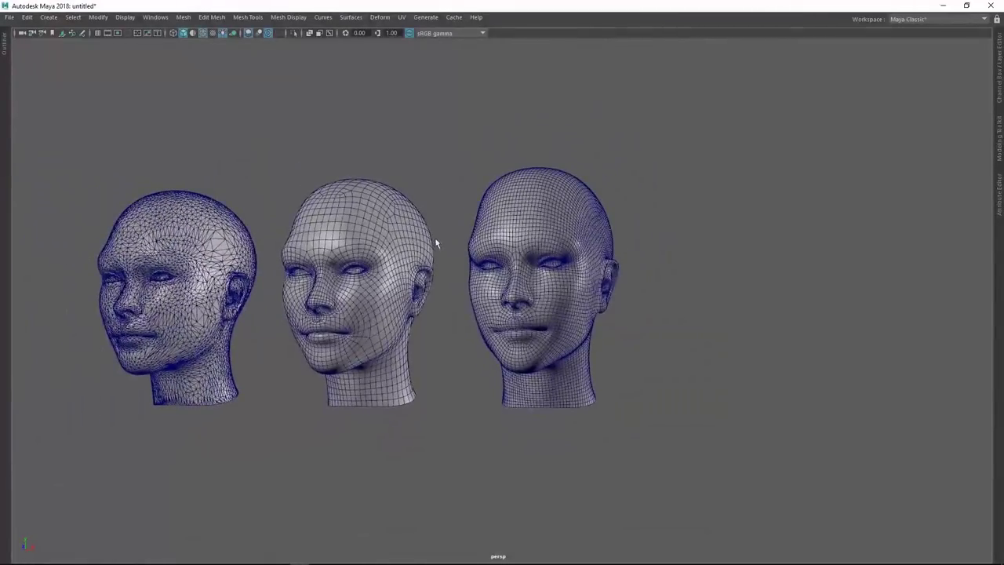
pyautogui.keyDown('alt'); pyautogui.moveTo(433, 243); pyautogui.dragTo(609, 304); pyautogui.keyUp('alt')
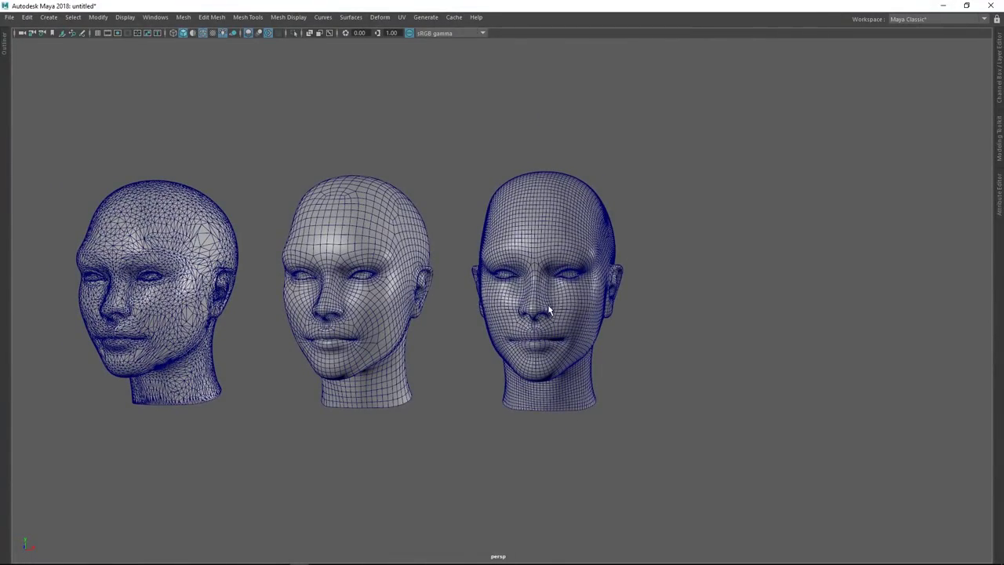
pyautogui.keyDown('alt'); pyautogui.moveTo(549, 308); pyautogui.dragTo(578, 321, button='middle'); pyautogui.keyUp('alt')
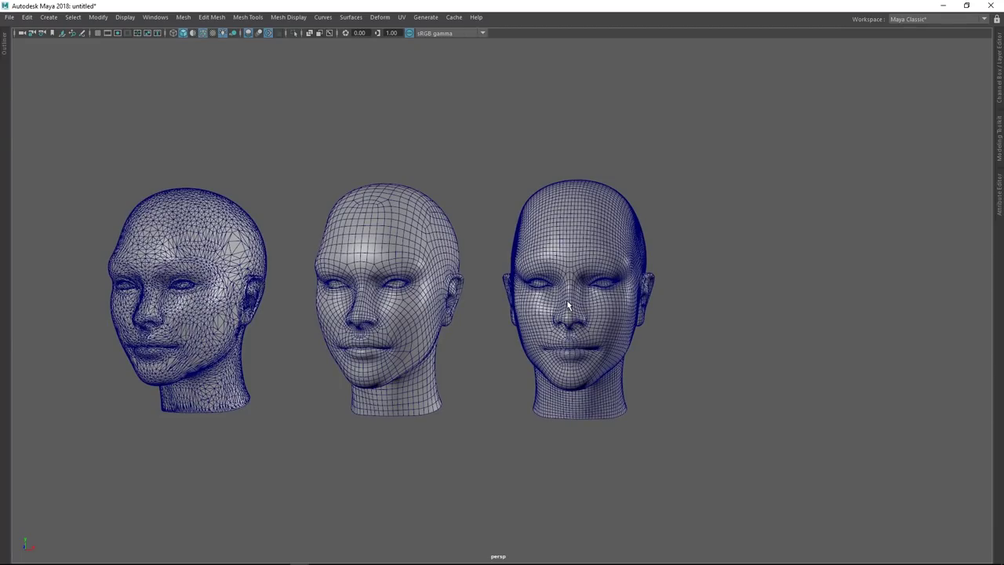
pyautogui.keyDown('alt'); pyautogui.moveTo(693, 381); pyautogui.dragTo(854, 392); pyautogui.keyUp('alt')
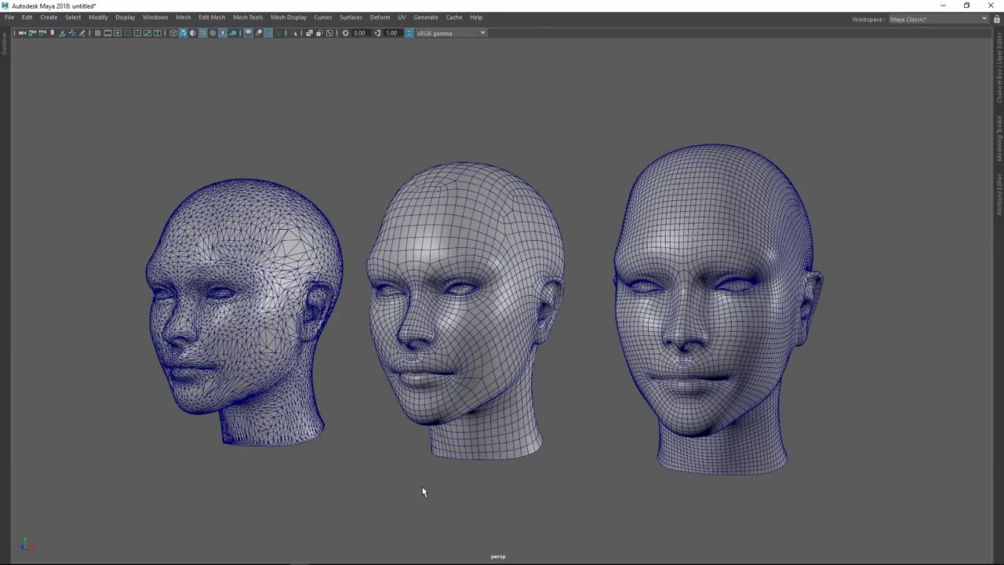
# Step: Unhide the two rock meshes and examine their quad and triangulated topology from several angles
pyautogui.hotkey('ctrl', 'shift', 'h')
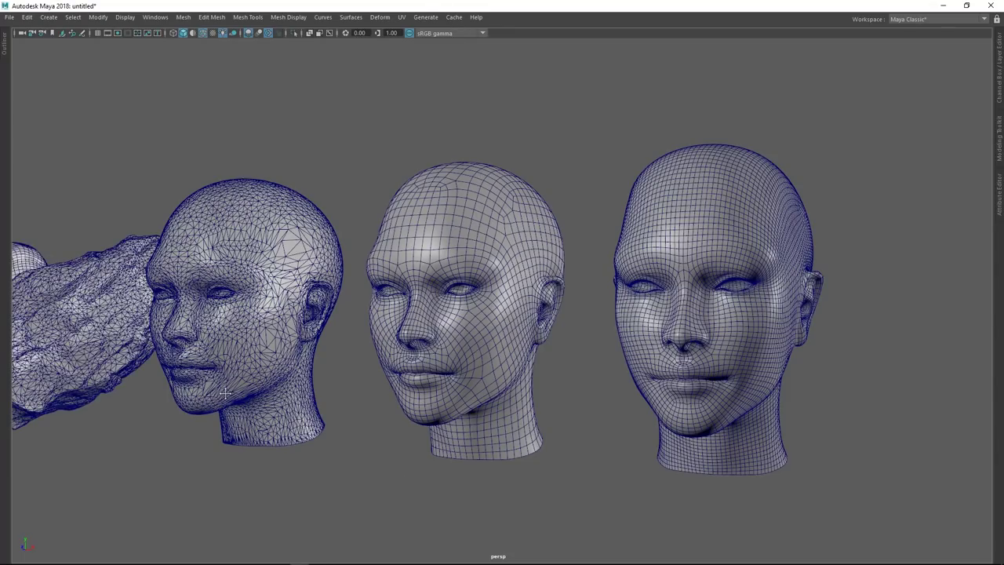
pyautogui.keyDown('alt'); pyautogui.moveTo(211, 385); pyautogui.dragTo(764, 379, button='middle'); pyautogui.keyUp('alt')
pyautogui.keyDown('alt'); pyautogui.moveTo(398, 355); pyautogui.dragTo(436, 360); pyautogui.keyUp('alt')
pyautogui.keyDown('alt'); pyautogui.moveTo(435, 360); pyautogui.dragTo(698, 347, button='middle'); pyautogui.keyUp('alt')
pyautogui.keyDown('alt'); pyautogui.moveTo(658, 353); pyautogui.dragTo(665, 371, button='right'); pyautogui.keyUp('alt')
pyautogui.keyDown('alt'); pyautogui.moveTo(665, 372); pyautogui.dragTo(659, 271); pyautogui.keyUp('alt')
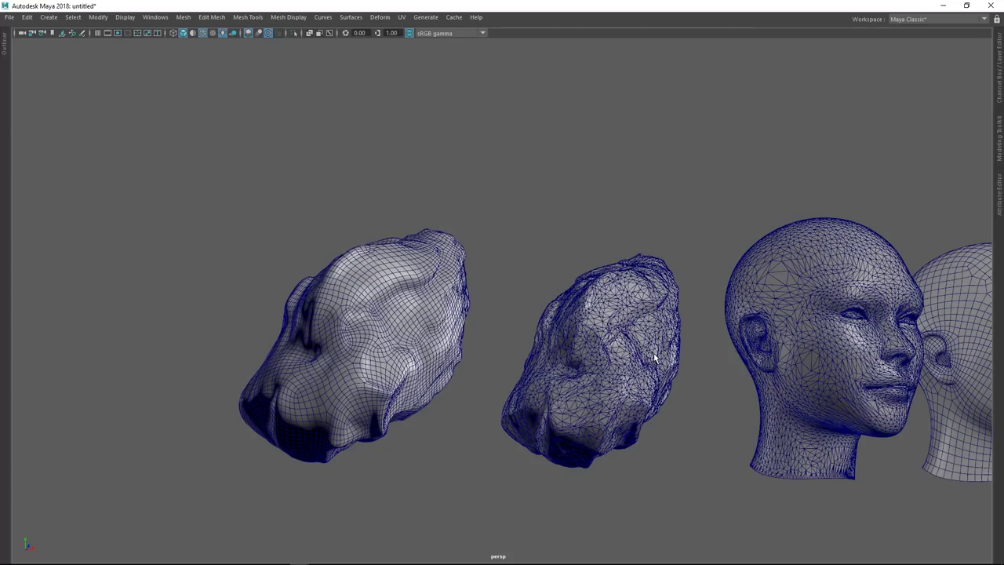
pyautogui.keyDown('alt'); pyautogui.moveTo(670, 363); pyautogui.dragTo(647, 417); pyautogui.keyUp('alt')
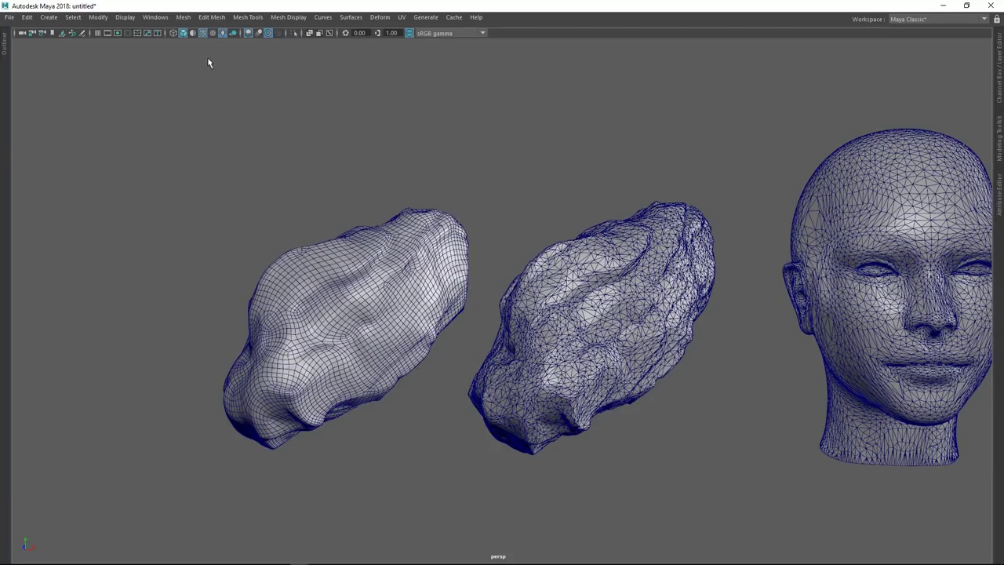
# Step: Turn off the wireframe overlay and compare the surface detail of the two rocks
pyautogui.click(201, 32)
pyautogui.scroll(-3, 467, 274)
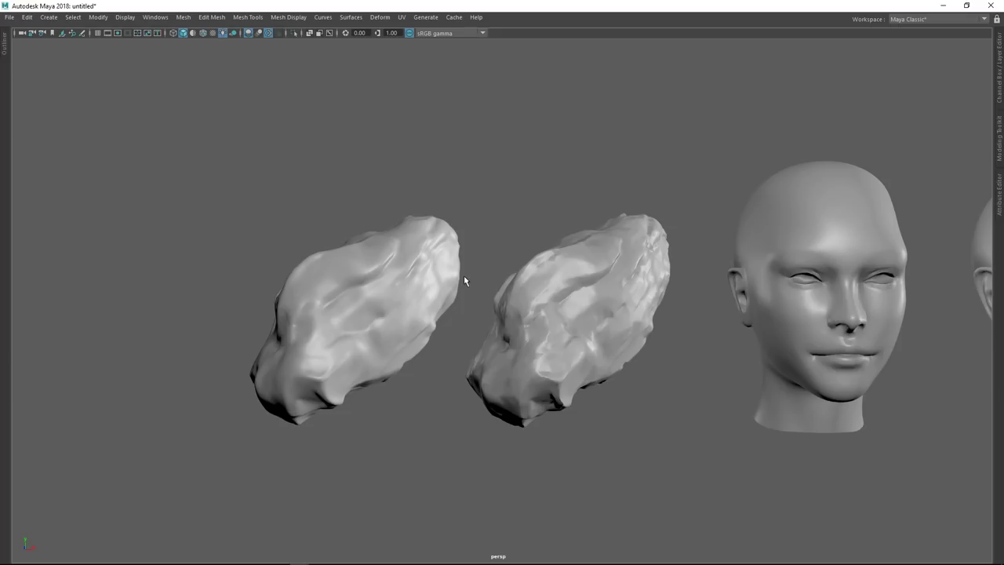
pyautogui.scroll(2, 423, 276)
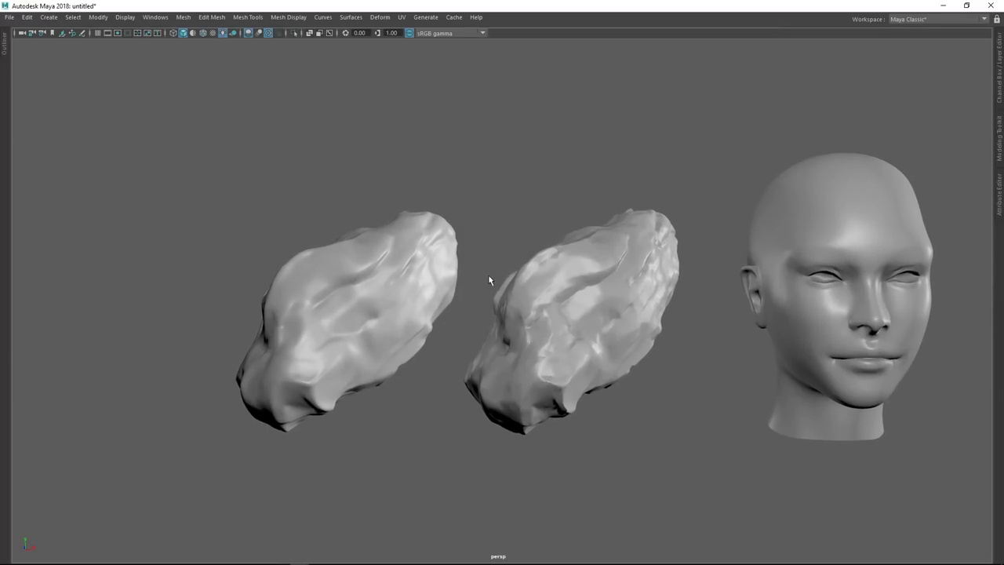
pyautogui.keyDown('alt'); pyautogui.moveTo(597, 279); pyautogui.dragTo(483, 338); pyautogui.keyUp('alt')
pyautogui.keyDown('alt'); pyautogui.moveTo(543, 287); pyautogui.dragTo(513, 283); pyautogui.keyUp('alt')
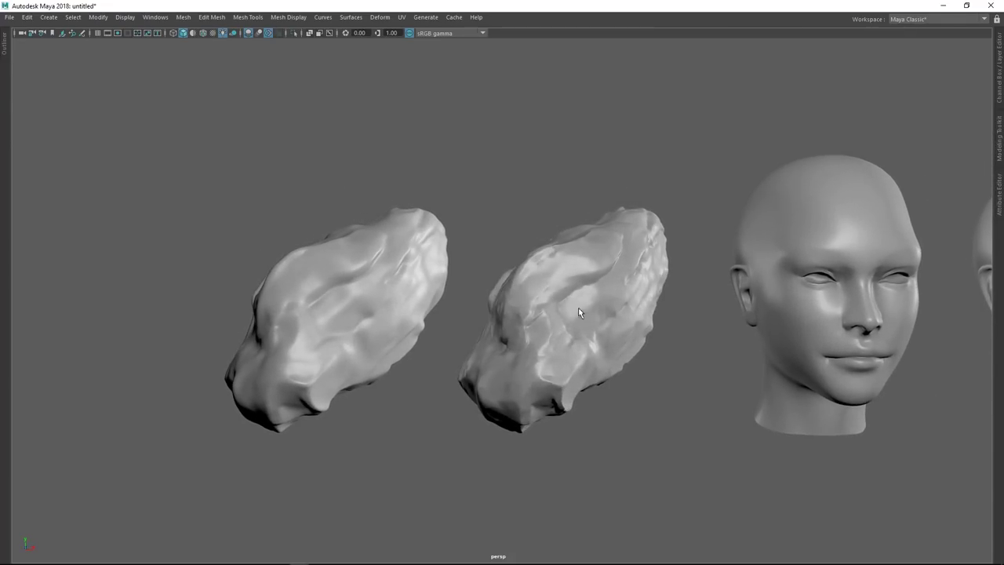
# Step: Pick out the rock_zremesh mesh and the triangulated rock in turn, clear the selection, and compare them from another angle
pyautogui.click(418, 296)
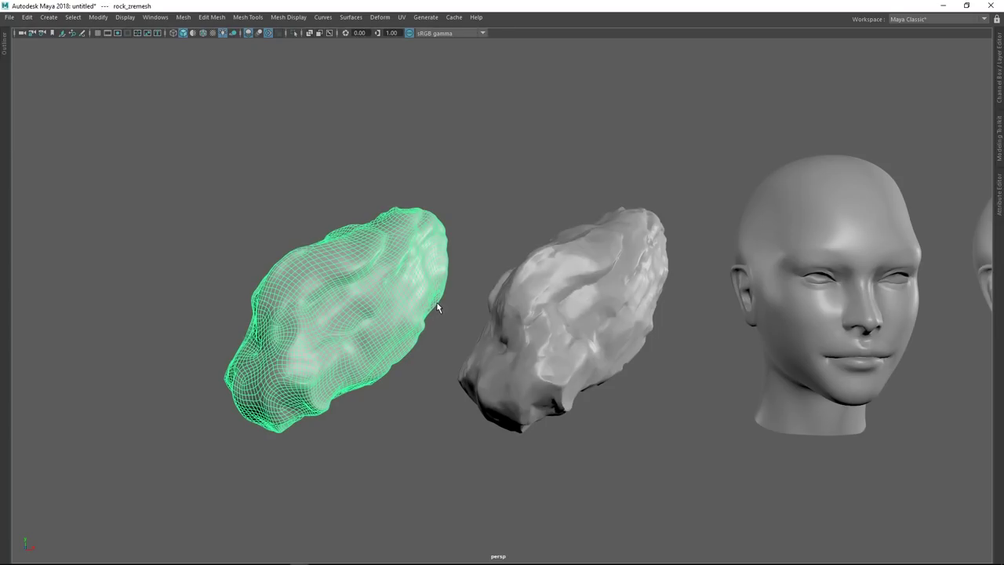
pyautogui.click(458, 243)
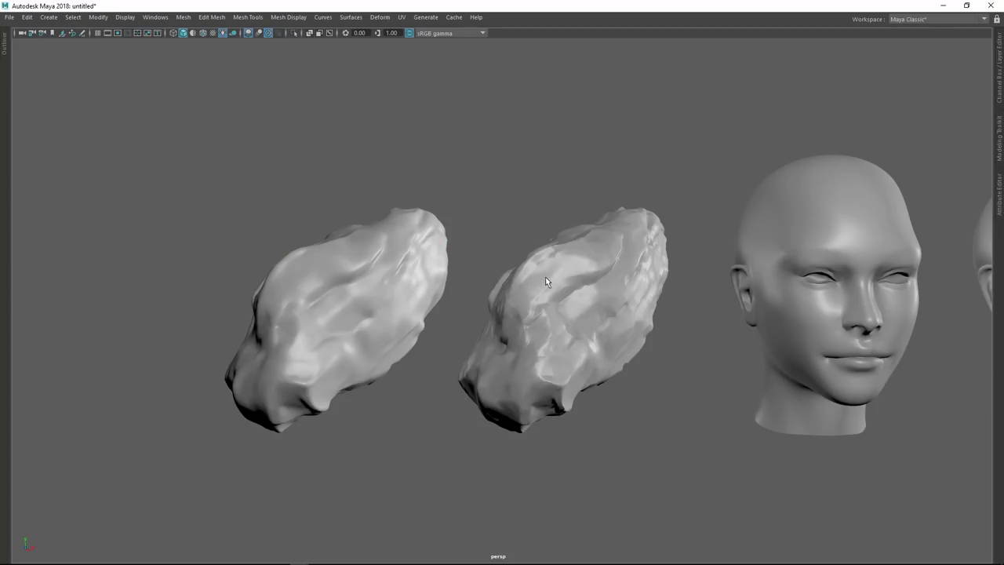
pyautogui.click(543, 276)
pyautogui.click(552, 205)
pyautogui.keyDown('alt'); pyautogui.moveTo(724, 226); pyautogui.dragTo(632, 252); pyautogui.keyUp('alt')
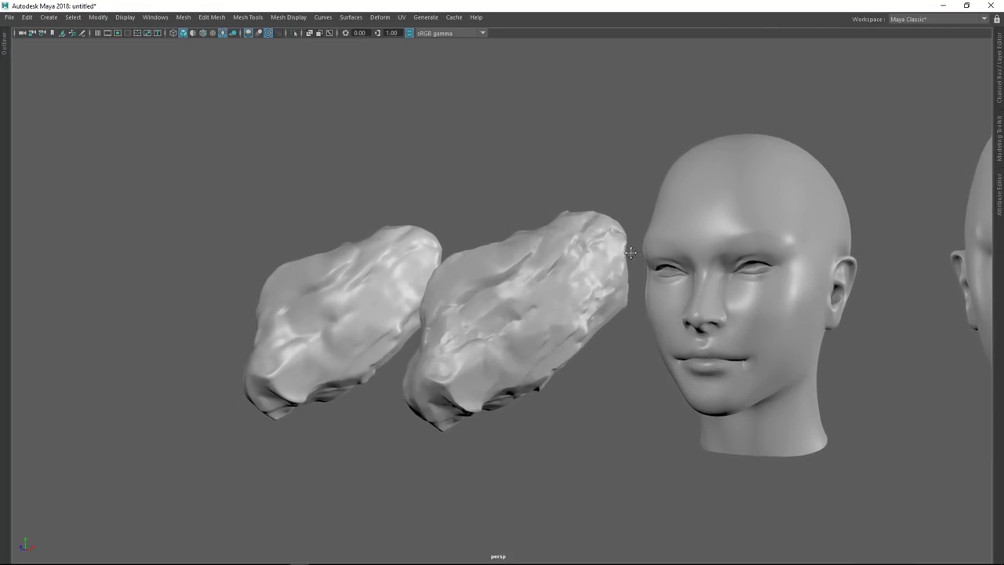
pyautogui.keyDown('alt'); pyautogui.moveTo(631, 251); pyautogui.dragTo(619, 262, button='middle'); pyautogui.keyUp('alt')
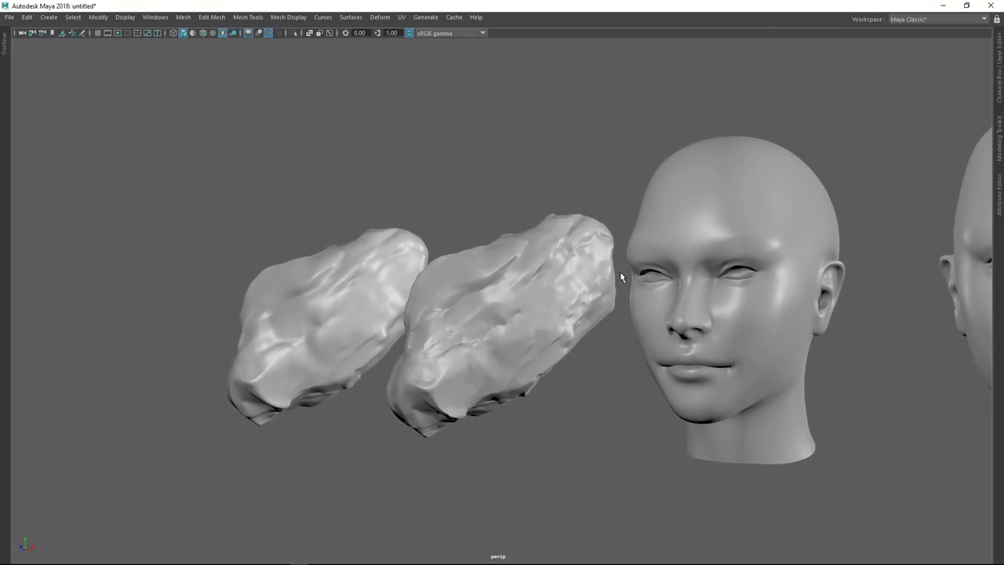
# Step: Turn the wireframe overlay back on and select the face_zremesh head
pyautogui.click(204, 34)
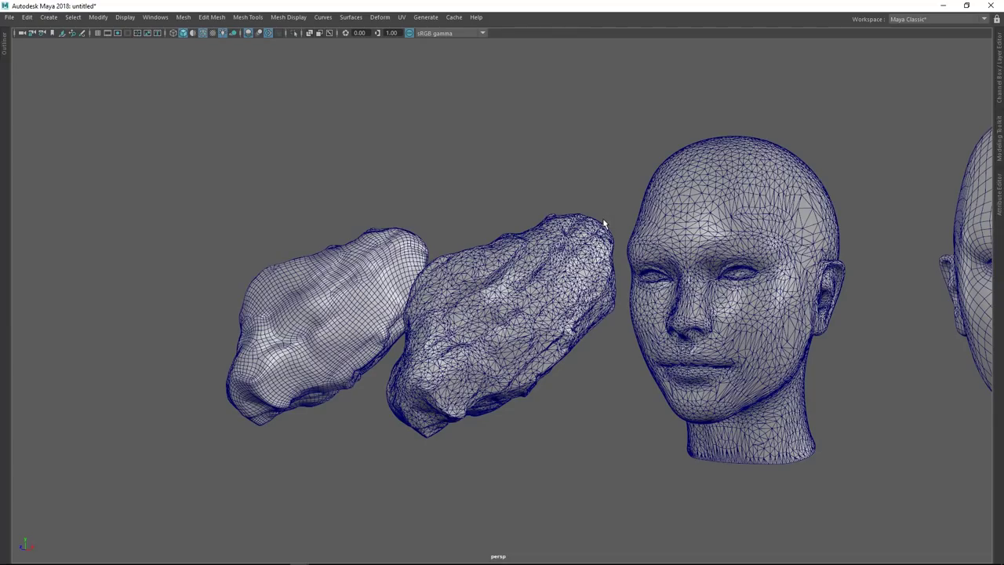
pyautogui.keyDown('alt'); pyautogui.moveTo(779, 328); pyautogui.dragTo(558, 226, button='right'); pyautogui.keyUp('alt')
pyautogui.keyDown('alt'); pyautogui.moveTo(558, 227); pyautogui.dragTo(458, 285); pyautogui.keyUp('alt')
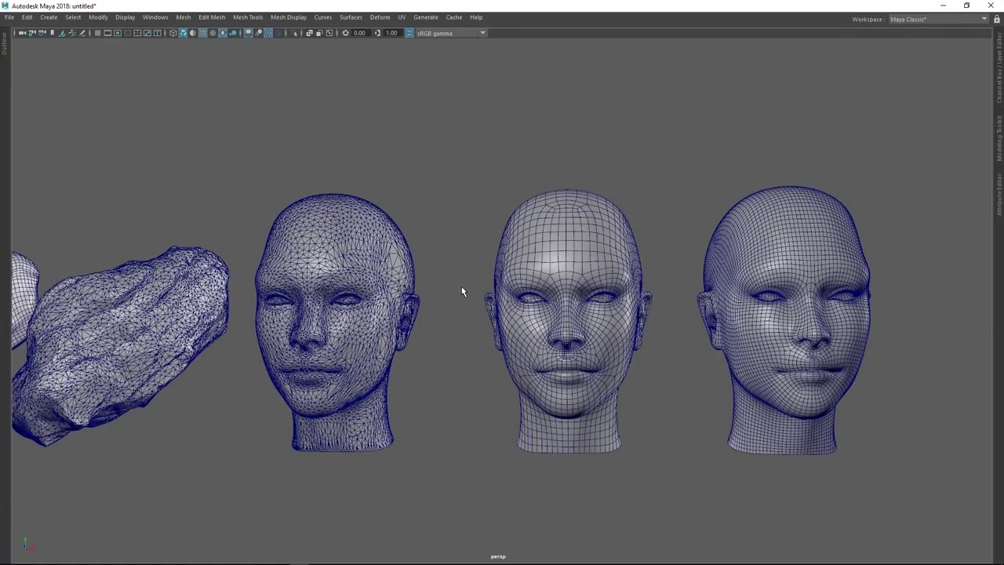
pyautogui.keyDown('alt'); pyautogui.moveTo(464, 285); pyautogui.dragTo(443, 302); pyautogui.keyUp('alt')
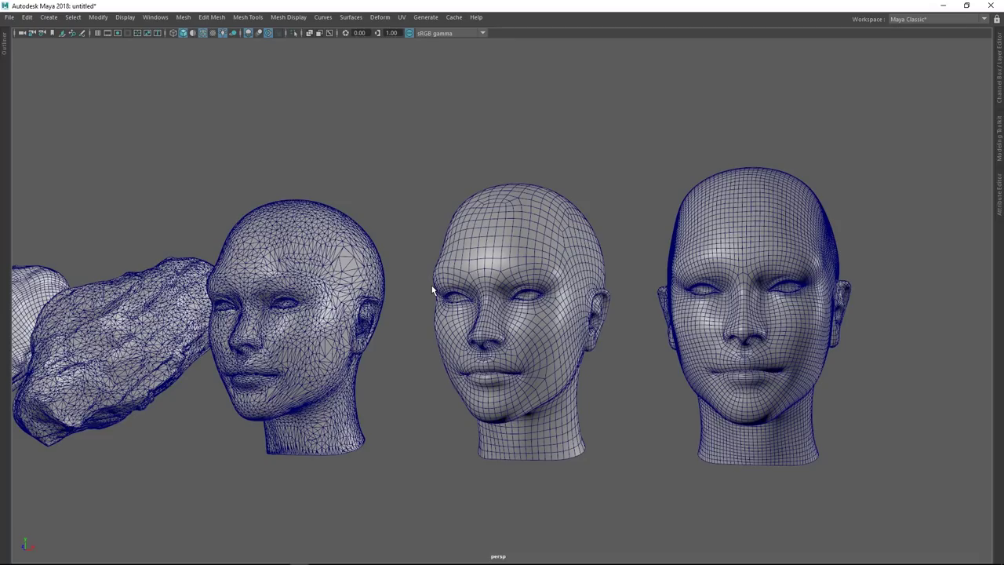
pyautogui.click(807, 320)
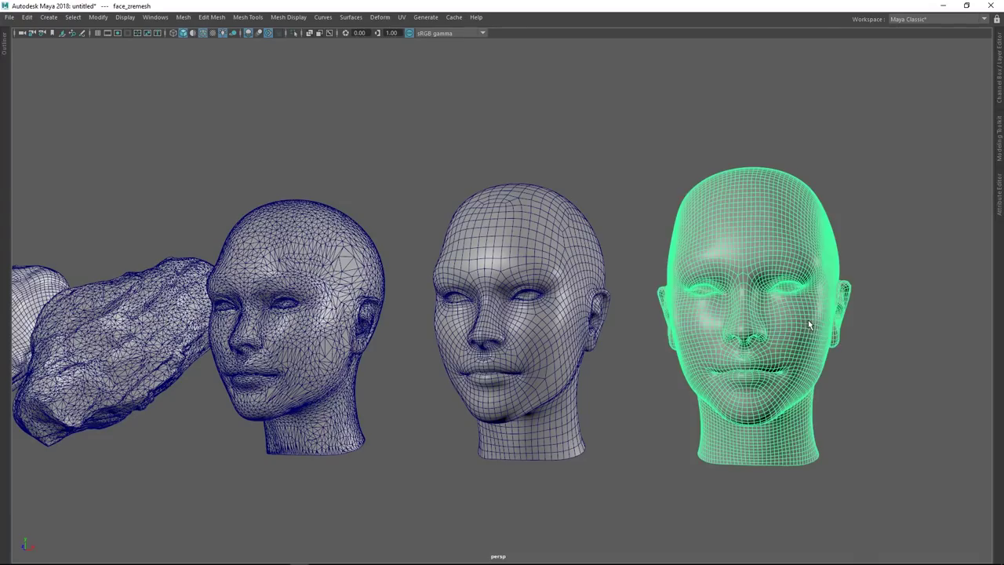
# Step: Clear the selection and compare the wireframes of the three heads and two rocks from behind, the front and the side
pyautogui.click(887, 286)
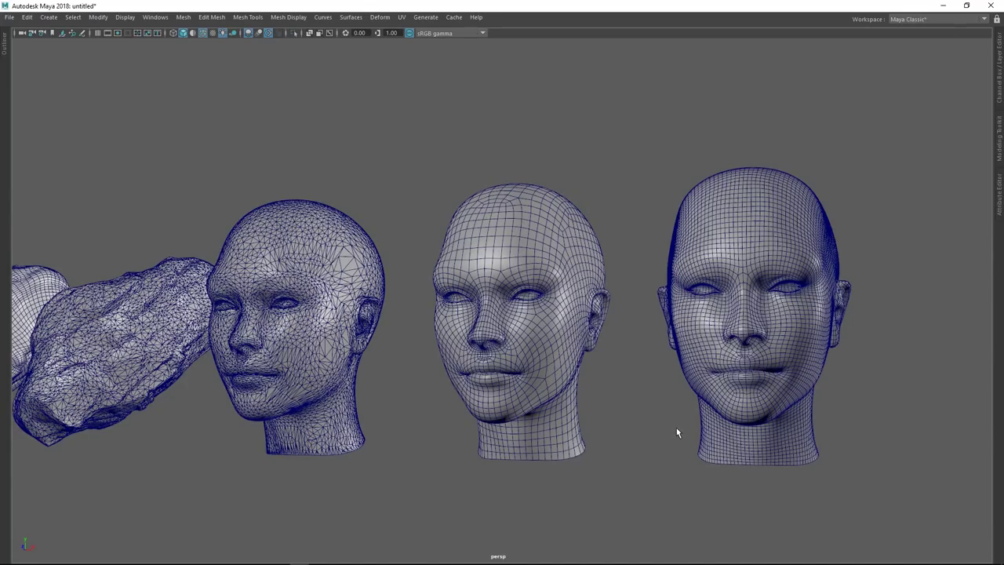
pyautogui.keyDown('alt'); pyautogui.moveTo(648, 415); pyautogui.dragTo(502, 421); pyautogui.keyUp('alt')
pyautogui.keyDown('alt'); pyautogui.moveTo(502, 421); pyautogui.dragTo(521, 386, button='middle'); pyautogui.keyUp('alt')
pyautogui.keyDown('alt'); pyautogui.moveTo(522, 385); pyautogui.dragTo(558, 412); pyautogui.keyUp('alt')
pyautogui.keyDown('alt'); pyautogui.moveTo(558, 412); pyautogui.dragTo(518, 434, button='middle'); pyautogui.keyUp('alt')
pyautogui.keyDown('alt'); pyautogui.moveTo(518, 434); pyautogui.dragTo(538, 407); pyautogui.keyUp('alt')
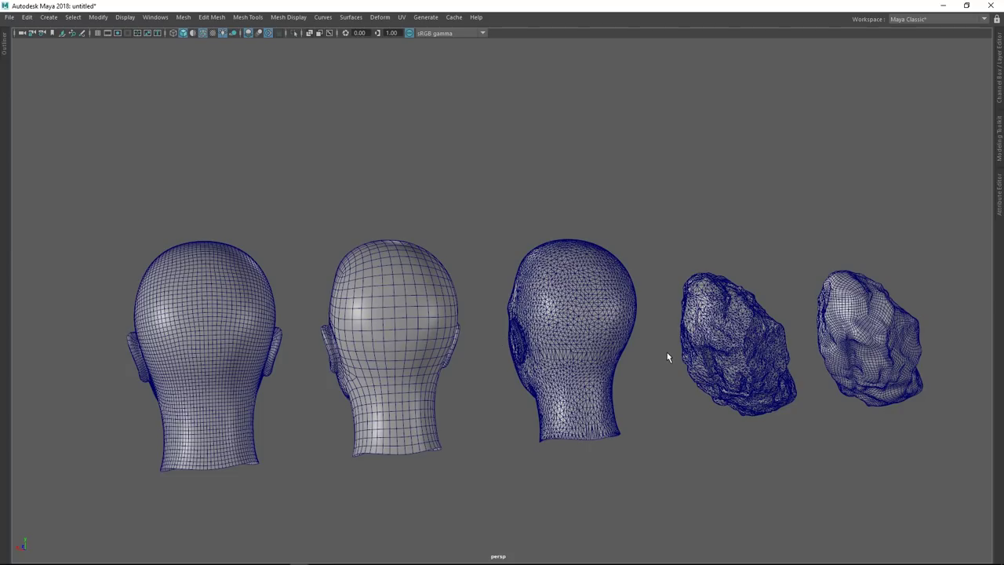
pyautogui.keyDown('alt'); pyautogui.moveTo(668, 345); pyautogui.dragTo(635, 318); pyautogui.keyUp('alt')
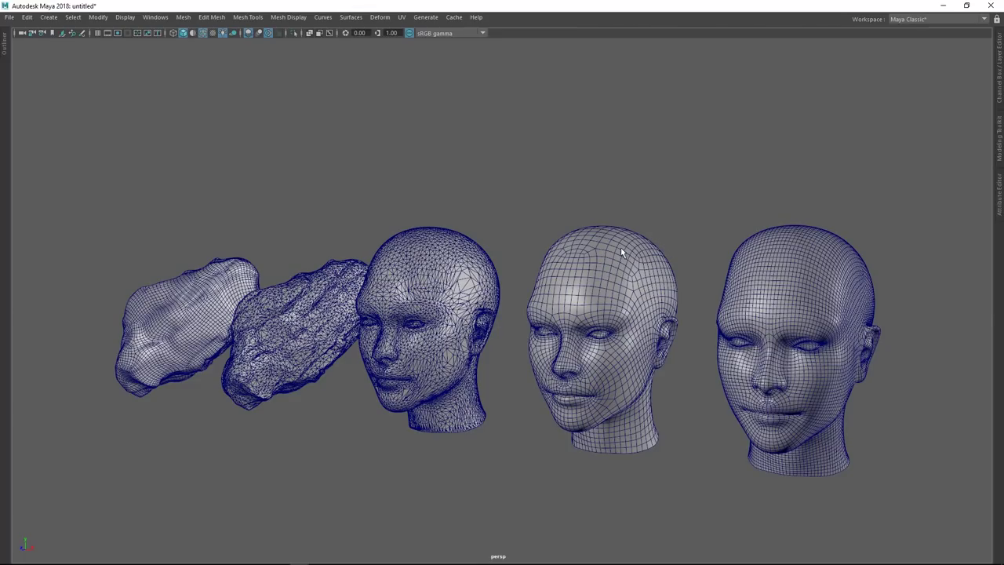
pyautogui.keyDown('alt'); pyautogui.moveTo(488, 220); pyautogui.dragTo(557, 210); pyautogui.keyUp('alt')
pyautogui.keyDown('alt'); pyautogui.moveTo(545, 203); pyautogui.dragTo(592, 205, button='middle'); pyautogui.keyUp('alt')
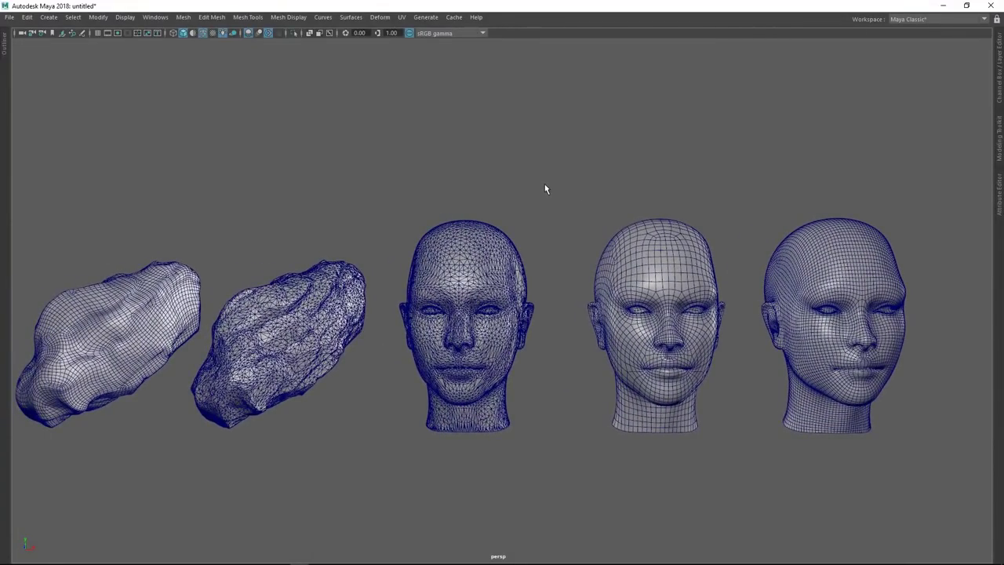
pyautogui.keyDown('alt'); pyautogui.moveTo(540, 222); pyautogui.dragTo(485, 210); pyautogui.keyUp('alt')
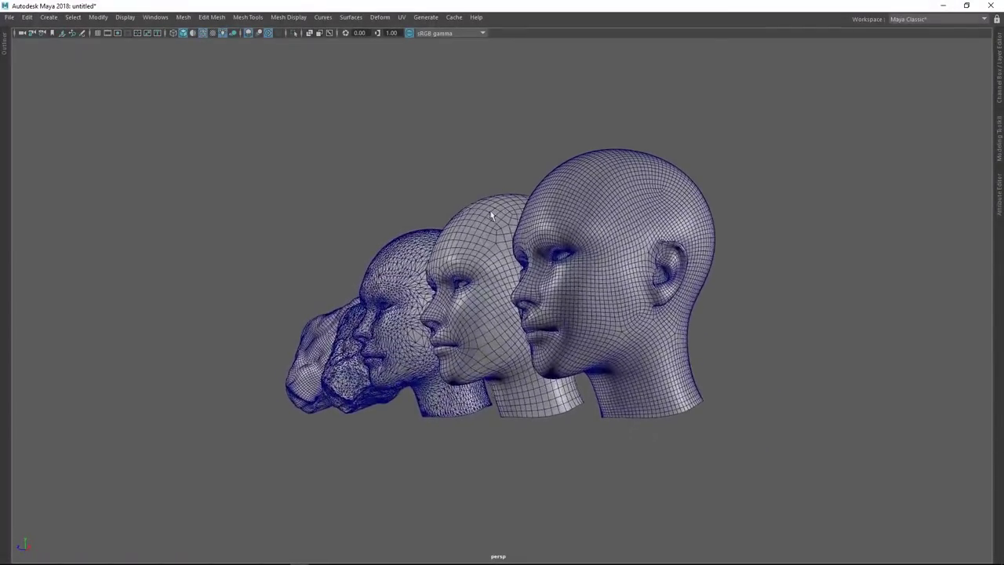
# Step: Frame the face_zremesh head, clear the selection, and examine the edge flow around its ear and the side of the skull
pyautogui.click(575, 237)
pyautogui.press('f')
pyautogui.click(677, 197)
pyautogui.keyDown('alt'); pyautogui.moveTo(627, 229); pyautogui.dragTo(617, 256); pyautogui.keyUp('alt')
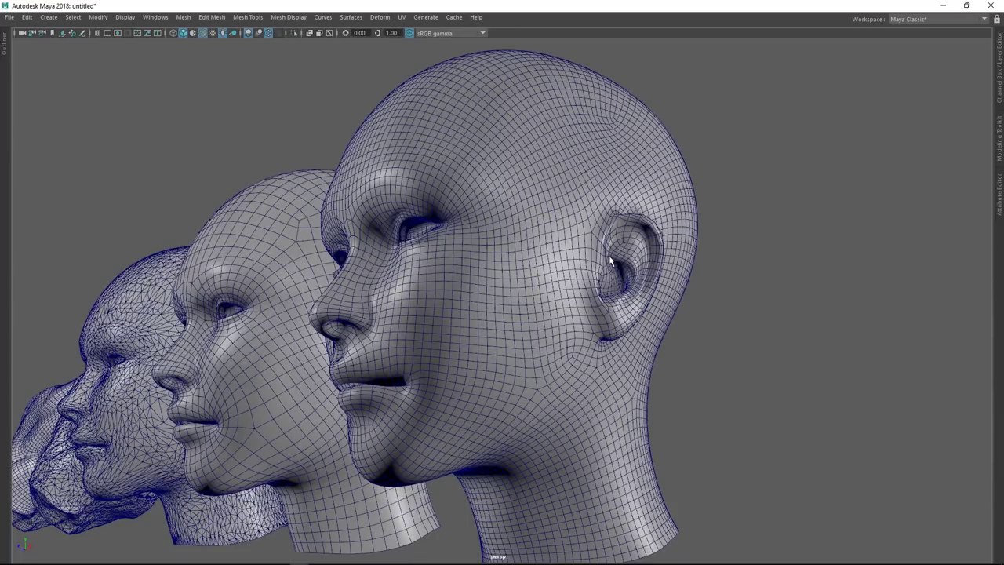
pyautogui.keyDown('alt'); pyautogui.moveTo(603, 284); pyautogui.dragTo(616, 263, button='middle'); pyautogui.keyUp('alt')
pyautogui.keyDown('alt'); pyautogui.moveTo(616, 264); pyautogui.dragTo(596, 268, button='right'); pyautogui.keyUp('alt')
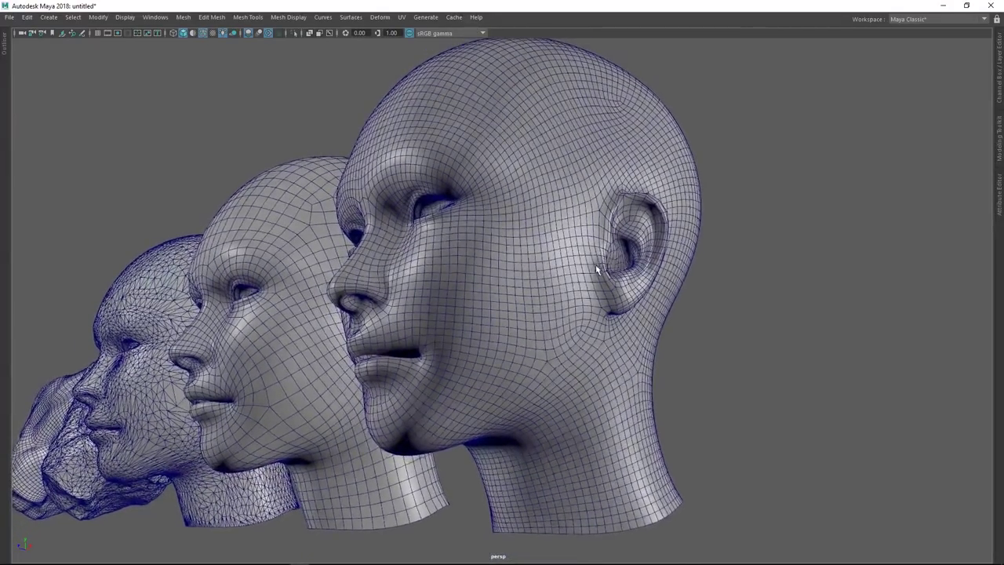
# Step: Compare the facial edge flow of the face_zremesh head and the manually retopologized head from front and three-quarter views
pyautogui.keyDown('alt'); pyautogui.moveTo(569, 289); pyautogui.dragTo(643, 313); pyautogui.keyUp('alt')
pyautogui.keyDown('alt'); pyautogui.moveTo(618, 317); pyautogui.dragTo(644, 312, button='middle'); pyautogui.keyUp('alt')
pyautogui.keyDown('alt'); pyautogui.moveTo(644, 313); pyautogui.dragTo(618, 298); pyautogui.keyUp('alt')
pyautogui.keyDown('alt'); pyautogui.moveTo(590, 291); pyautogui.dragTo(682, 295, button='middle'); pyautogui.keyUp('alt')
pyautogui.scroll(-2, 597, 256)
pyautogui.keyDown('alt'); pyautogui.moveTo(597, 257); pyautogui.dragTo(614, 298); pyautogui.keyUp('alt')
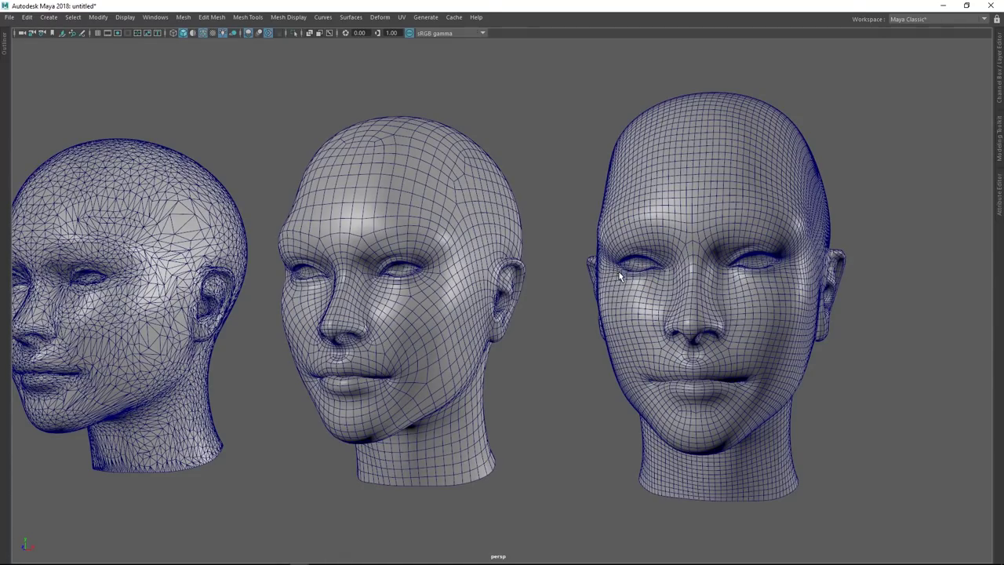
pyautogui.keyDown('alt'); pyautogui.moveTo(632, 262); pyautogui.dragTo(517, 256); pyautogui.keyUp('alt')
pyautogui.keyDown('alt'); pyautogui.moveTo(589, 320); pyautogui.dragTo(609, 319); pyautogui.keyUp('alt')
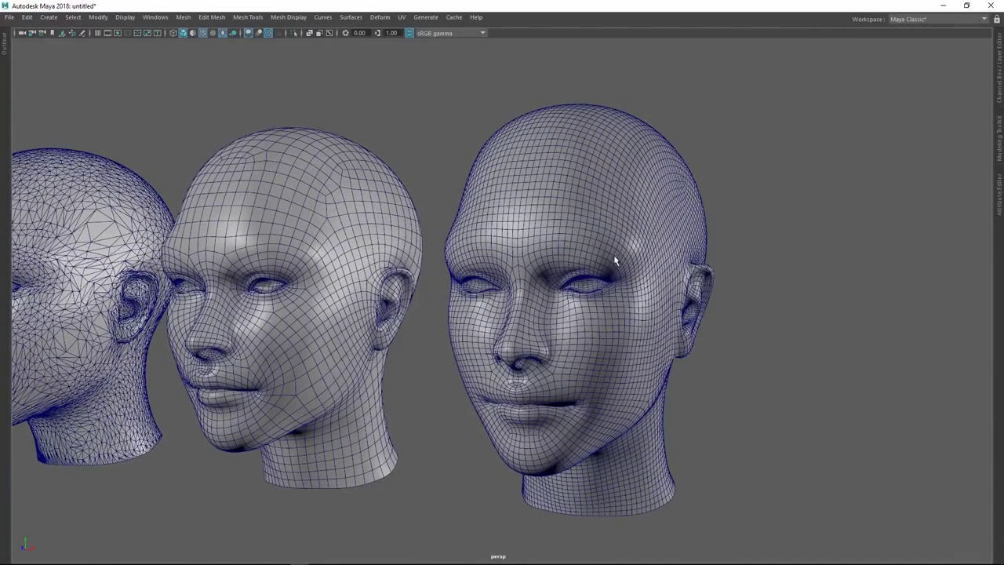
pyautogui.keyDown('alt'); pyautogui.moveTo(604, 270); pyautogui.dragTo(655, 243); pyautogui.keyUp('alt')
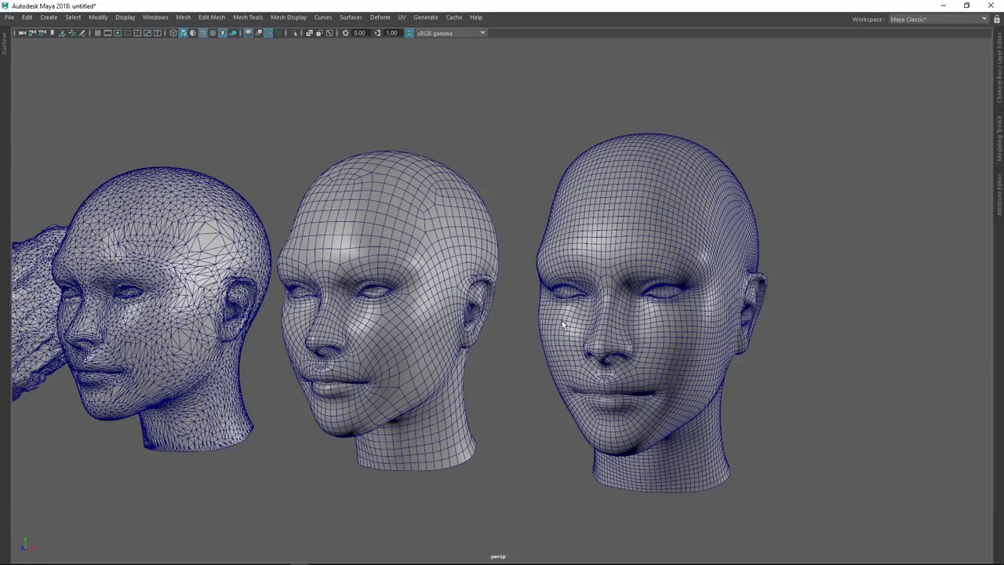
pyautogui.keyDown('alt'); pyautogui.moveTo(527, 324); pyautogui.dragTo(652, 322); pyautogui.keyUp('alt')
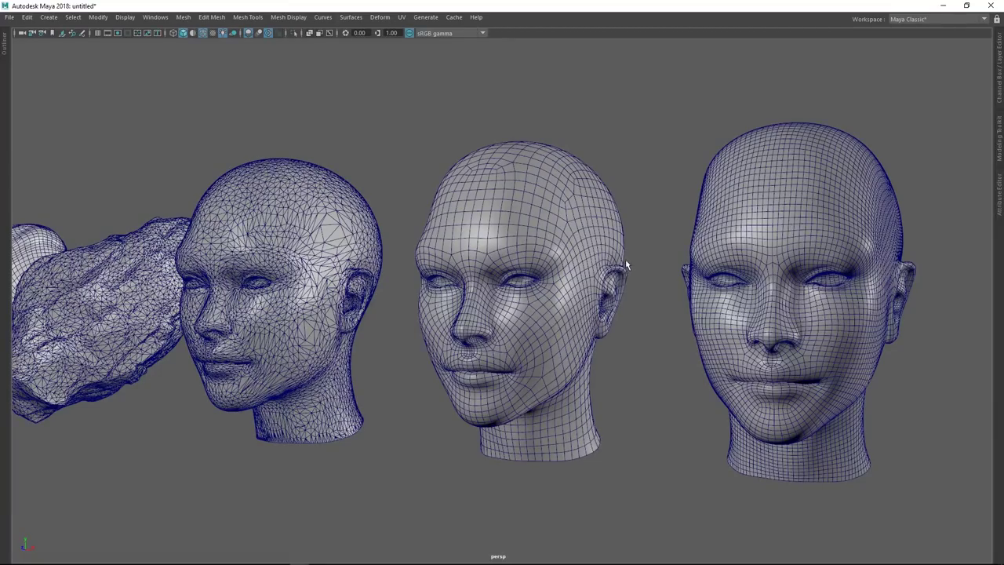
# Step: Pick out the face_decimate head, inspect its triangulated face from the front, and clear the selection
pyautogui.keyDown('alt'); pyautogui.moveTo(420, 303); pyautogui.dragTo(636, 323, button='middle'); pyautogui.keyUp('alt')
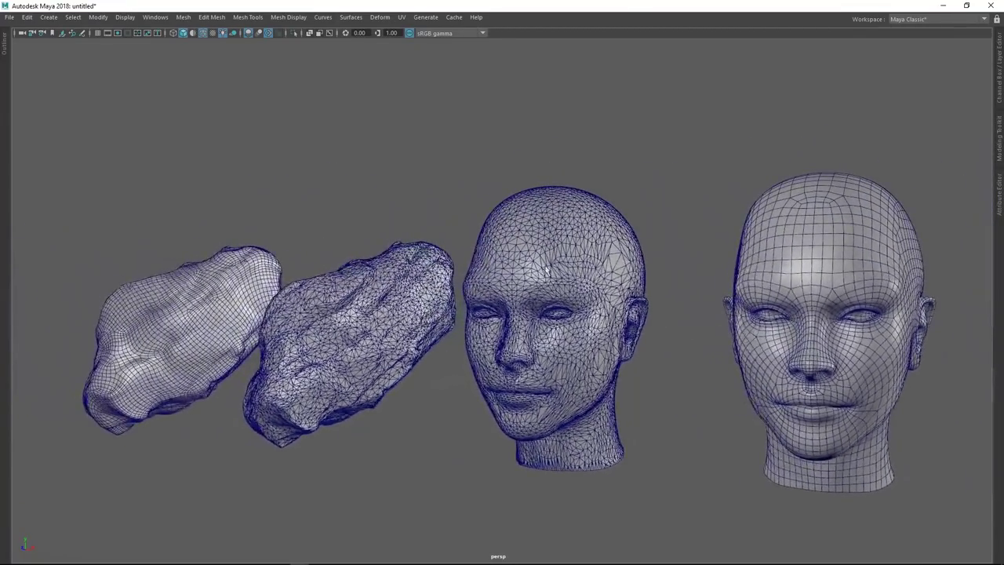
pyautogui.click(544, 269)
pyautogui.keyDown('alt'); pyautogui.moveTo(657, 295); pyautogui.dragTo(594, 297); pyautogui.keyUp('alt')
pyautogui.keyDown('alt'); pyautogui.moveTo(594, 297); pyautogui.dragTo(641, 336, button='right'); pyautogui.keyUp('alt')
pyautogui.keyDown('alt'); pyautogui.moveTo(641, 337); pyautogui.dragTo(643, 347); pyautogui.keyUp('alt')
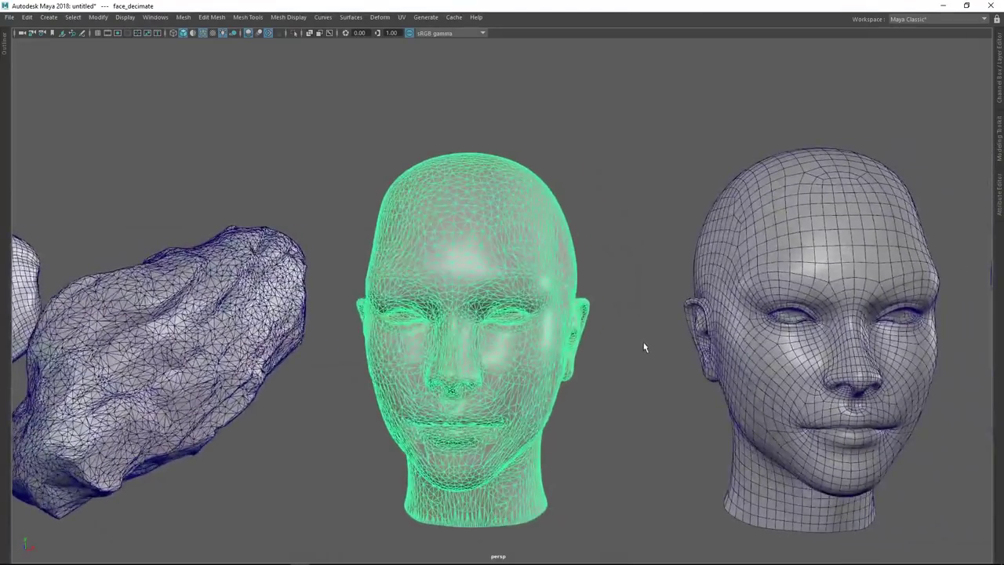
pyautogui.click(641, 342)
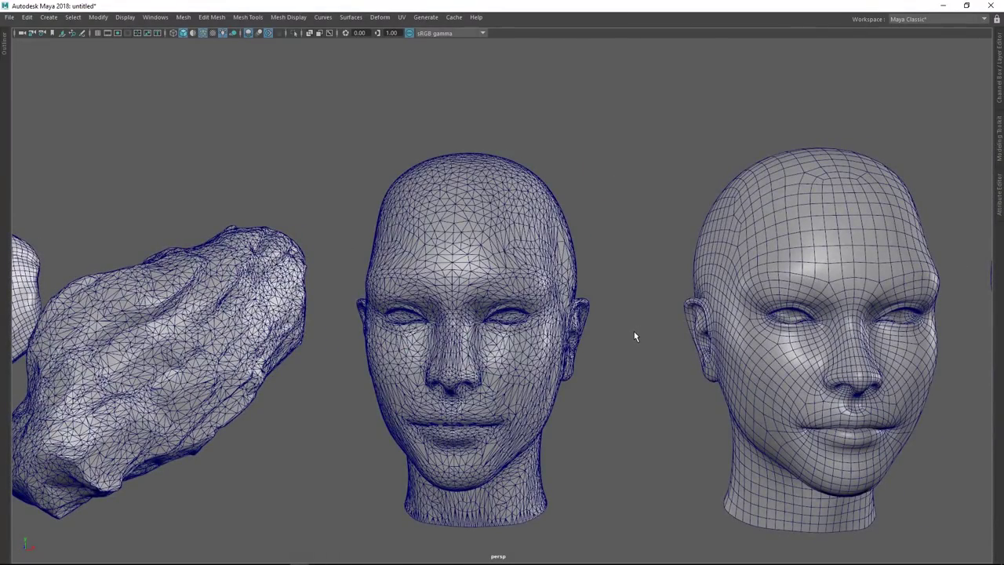
# Step: Pick out the face_zremesh and face_decimate heads in turn, then clear the selection with the heads in view
pyautogui.scroll(-3, 623, 334)
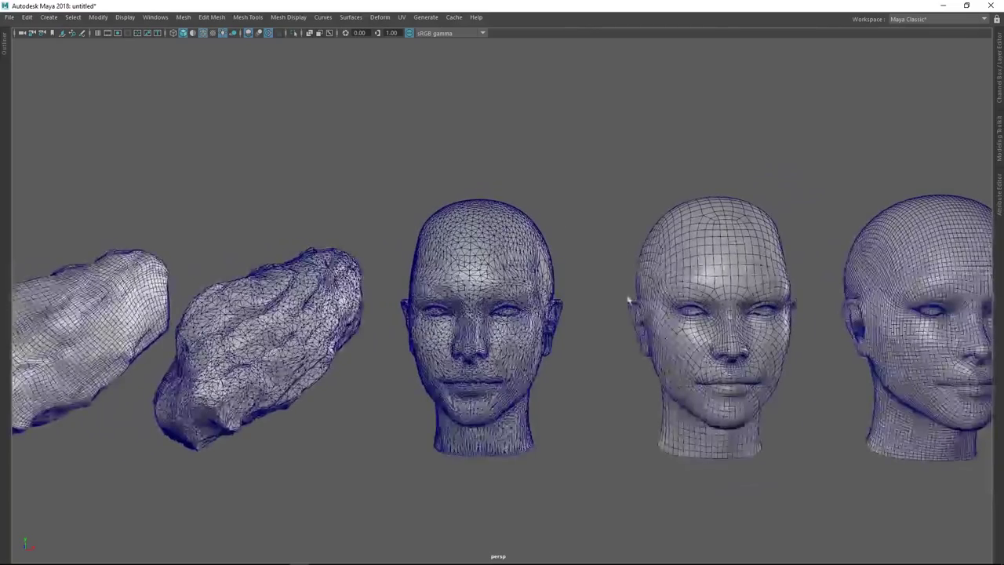
pyautogui.click(868, 278)
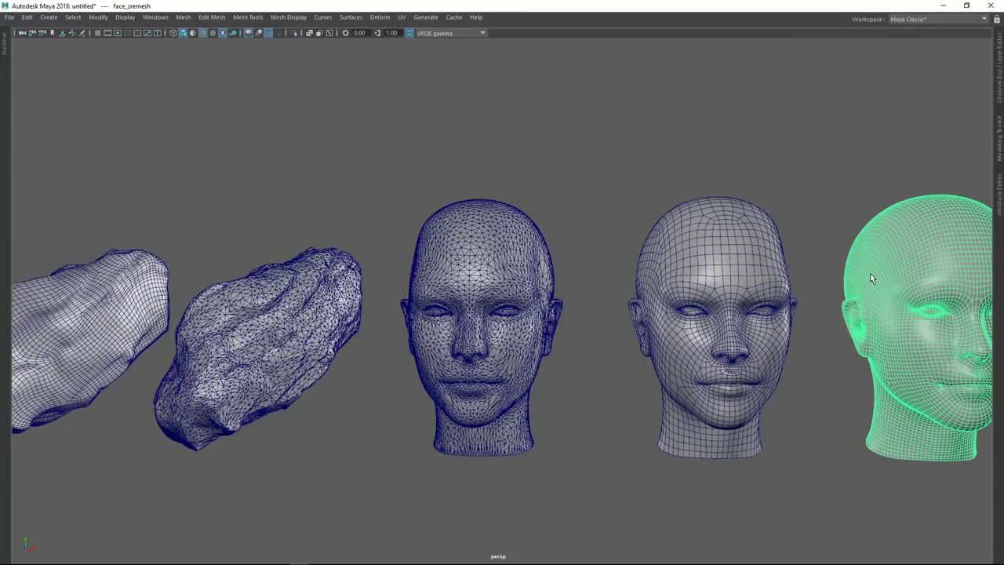
pyautogui.click(503, 250)
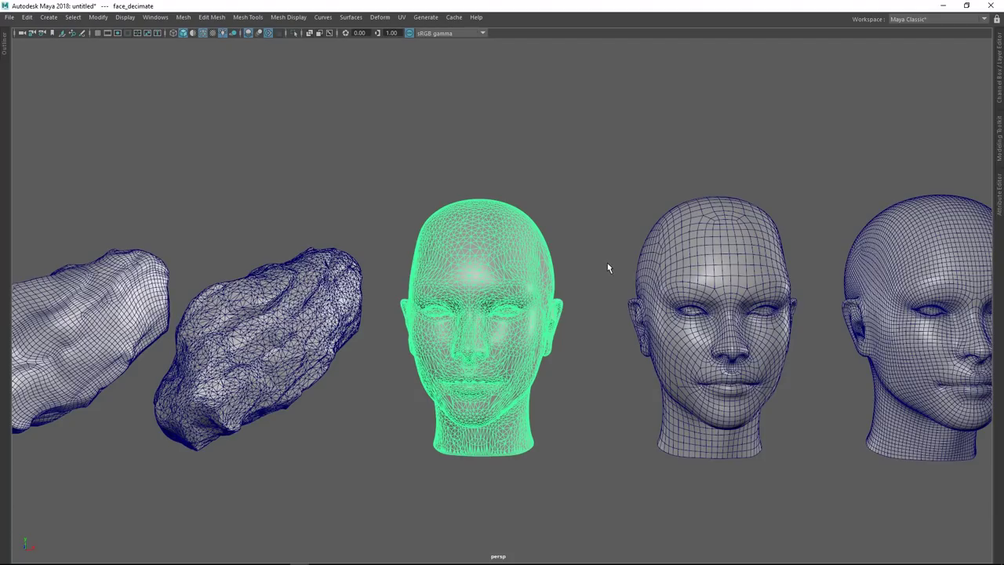
pyautogui.keyDown('alt'); pyautogui.moveTo(610, 298); pyautogui.dragTo(600, 306); pyautogui.keyUp('alt')
pyautogui.click(601, 303)
pyautogui.keyDown('alt'); pyautogui.moveTo(612, 293); pyautogui.dragTo(569, 272, button='right'); pyautogui.keyUp('alt')
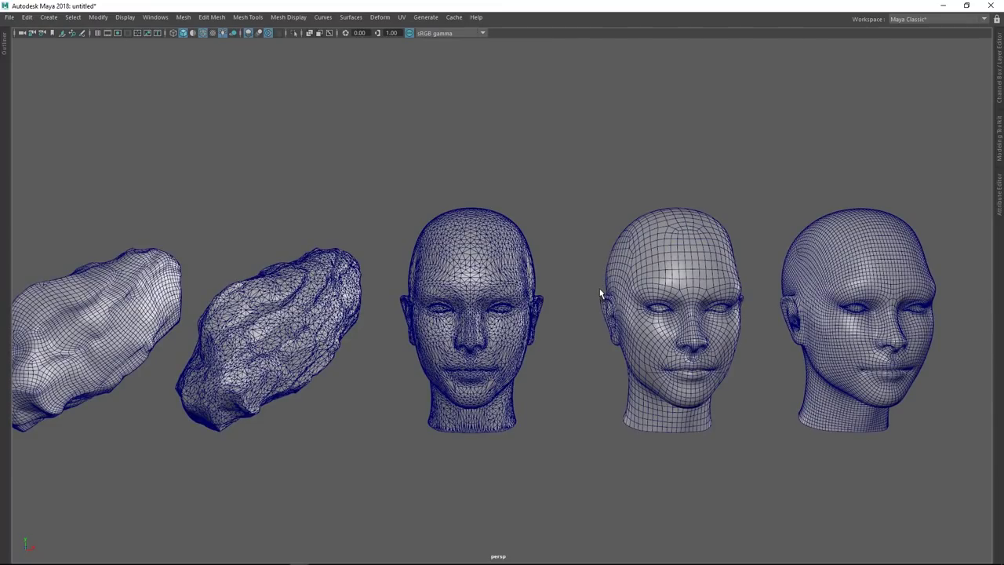
# Step: Compare the topology of the whole row of rocks and heads from front, three-quarter and slightly raised angles
pyautogui.keyDown('alt'); pyautogui.moveTo(595, 300); pyautogui.dragTo(552, 321, button='right'); pyautogui.keyUp('alt')
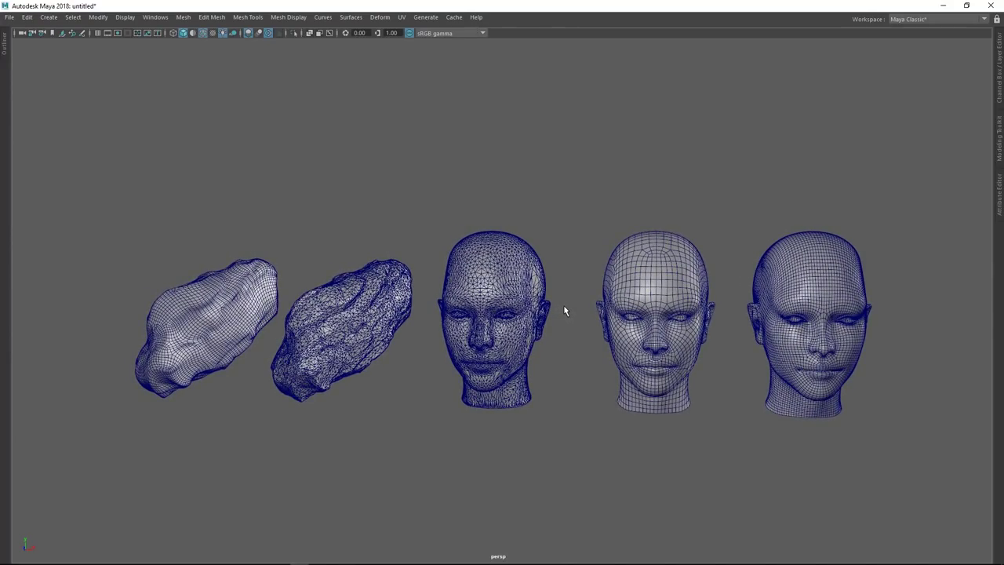
pyautogui.keyDown('alt'); pyautogui.moveTo(614, 283); pyautogui.dragTo(588, 287); pyautogui.keyUp('alt')
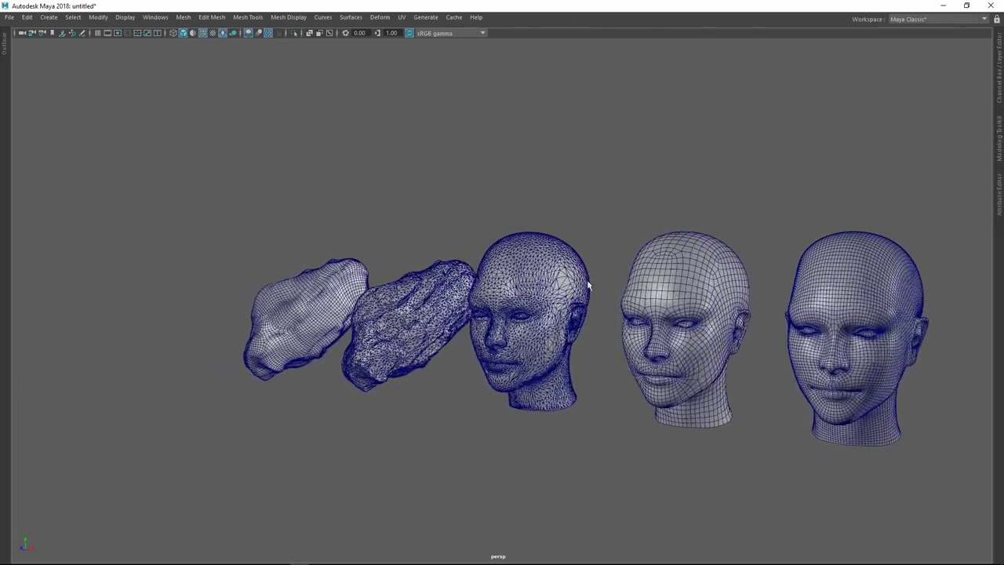
pyautogui.keyDown('alt'); pyautogui.moveTo(588, 286); pyautogui.dragTo(557, 291, button='middle'); pyautogui.keyUp('alt')
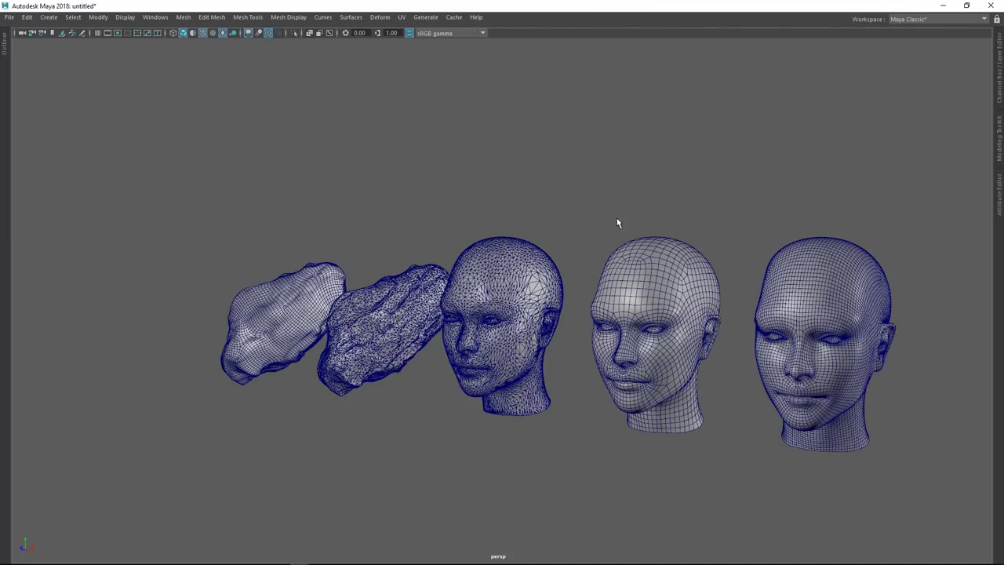
pyautogui.keyDown('alt'); pyautogui.moveTo(617, 222); pyautogui.dragTo(620, 230); pyautogui.keyUp('alt')
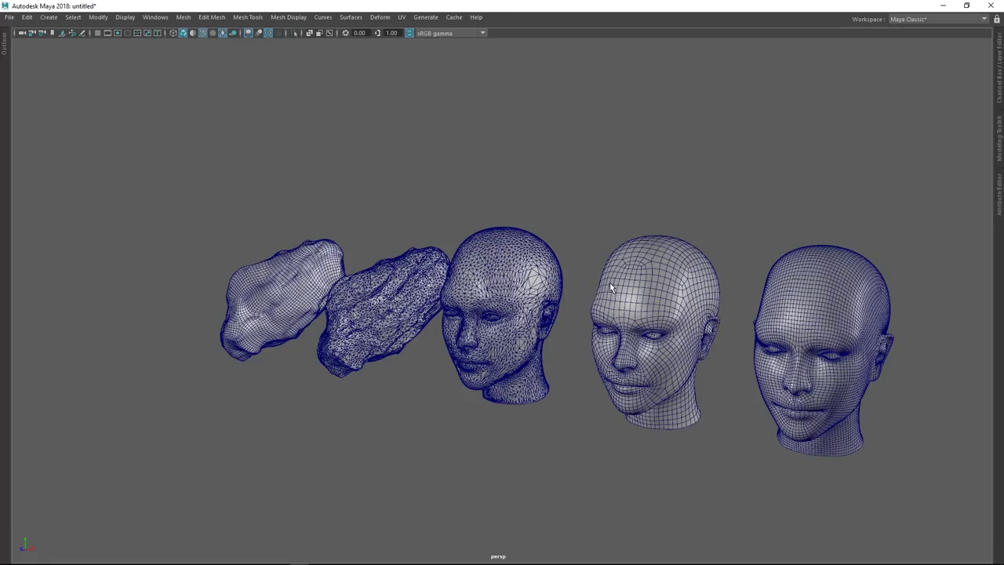
pyautogui.keyDown('alt'); pyautogui.moveTo(586, 212); pyautogui.dragTo(618, 239, button='right'); pyautogui.keyUp('alt')
pyautogui.keyDown('alt'); pyautogui.moveTo(618, 238); pyautogui.dragTo(613, 232); pyautogui.keyUp('alt')
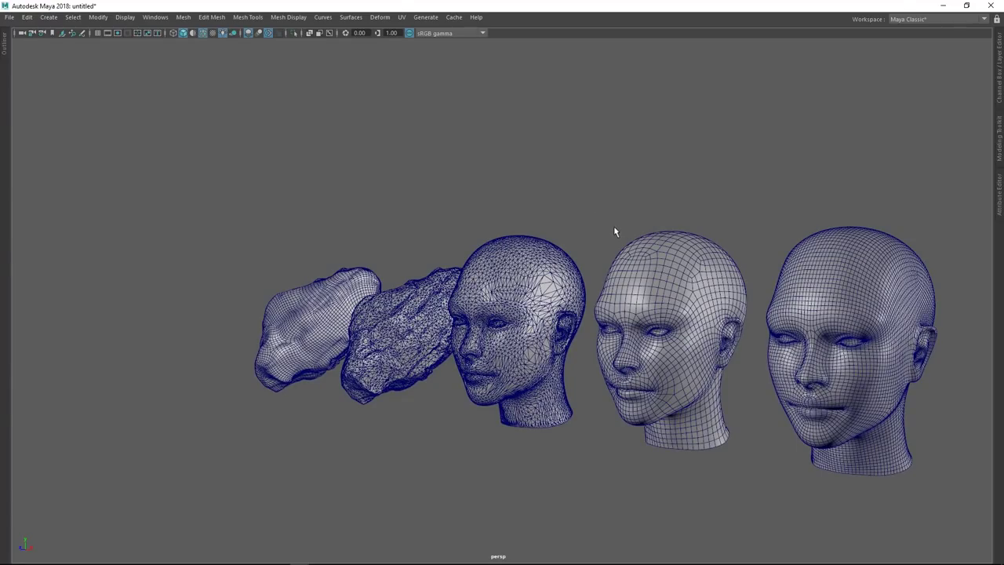
pyautogui.keyDown('alt'); pyautogui.moveTo(474, 221); pyautogui.dragTo(531, 227); pyautogui.keyUp('alt')
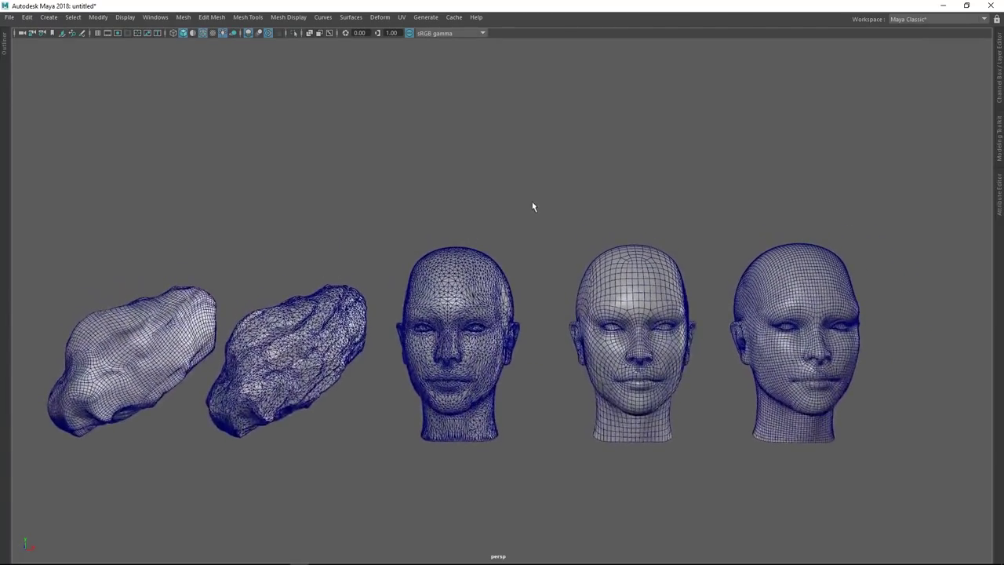
pyautogui.keyDown('alt'); pyautogui.moveTo(732, 207); pyautogui.dragTo(524, 217, button='middle'); pyautogui.keyUp('alt')
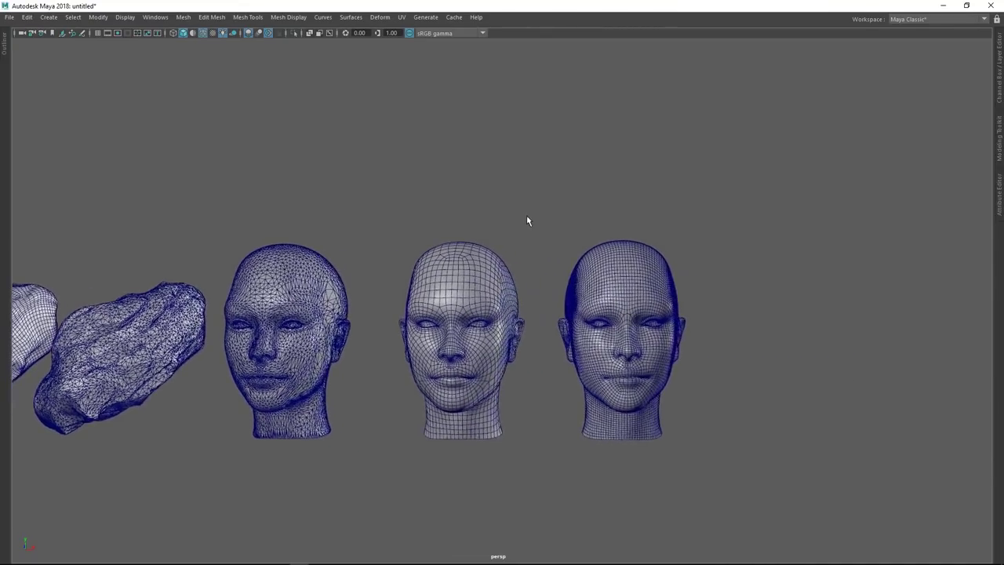
# Step: Turn off the wireframe overlay on the enlarged heads and compare their shaded surfaces from slightly different angles
pyautogui.keyDown('alt'); pyautogui.moveTo(524, 216); pyautogui.dragTo(652, 266, button='right'); pyautogui.keyUp('alt')
pyautogui.keyDown('alt'); pyautogui.moveTo(652, 266); pyautogui.dragTo(602, 244, button='middle'); pyautogui.keyUp('alt')
pyautogui.keyDown('alt'); pyautogui.moveTo(602, 245); pyautogui.dragTo(648, 268, button='right'); pyautogui.keyUp('alt')
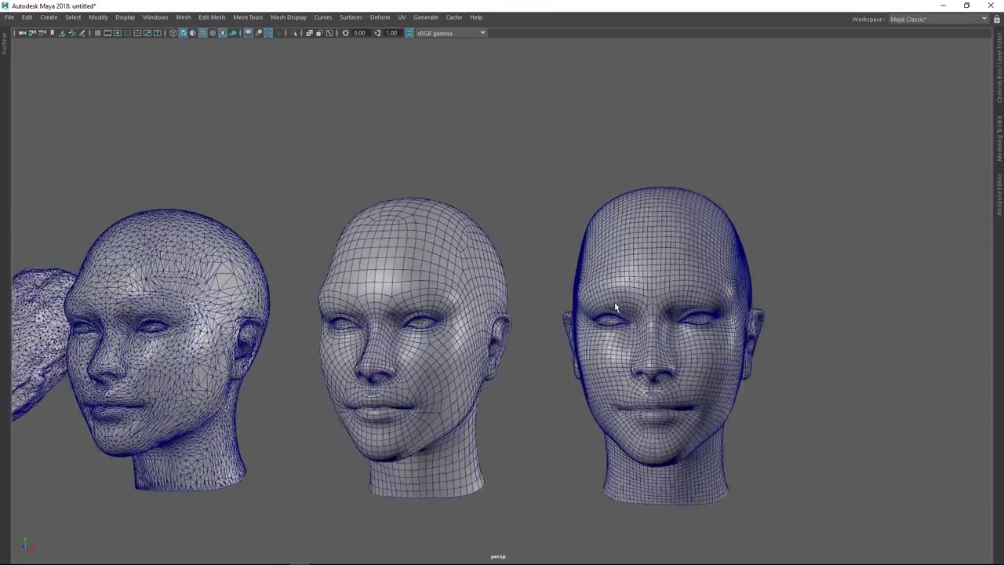
pyautogui.click(202, 32)
pyautogui.keyDown('alt'); pyautogui.moveTo(550, 151); pyautogui.dragTo(558, 156); pyautogui.keyUp('alt')
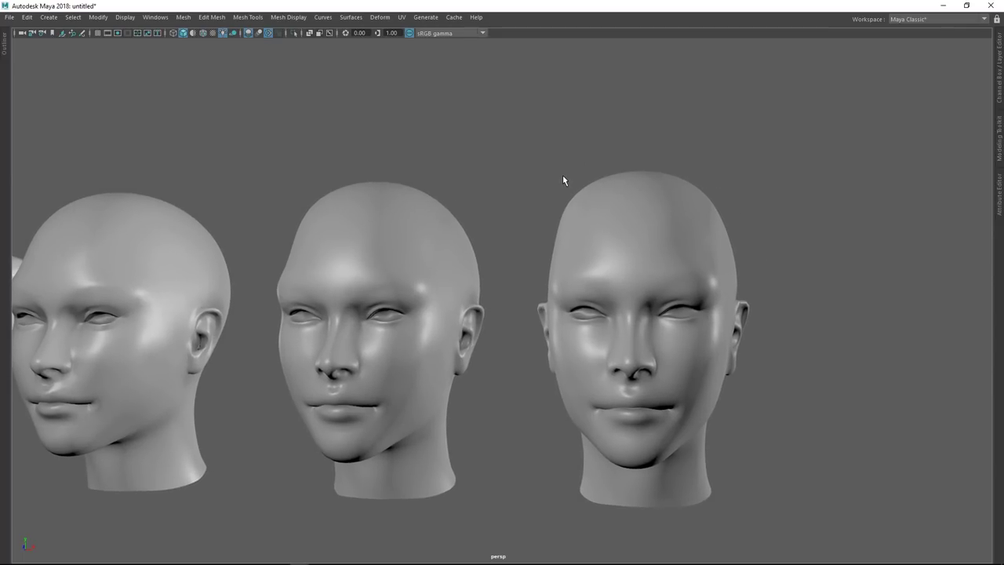
pyautogui.keyDown('alt'); pyautogui.moveTo(570, 209); pyautogui.dragTo(578, 226); pyautogui.keyUp('alt')
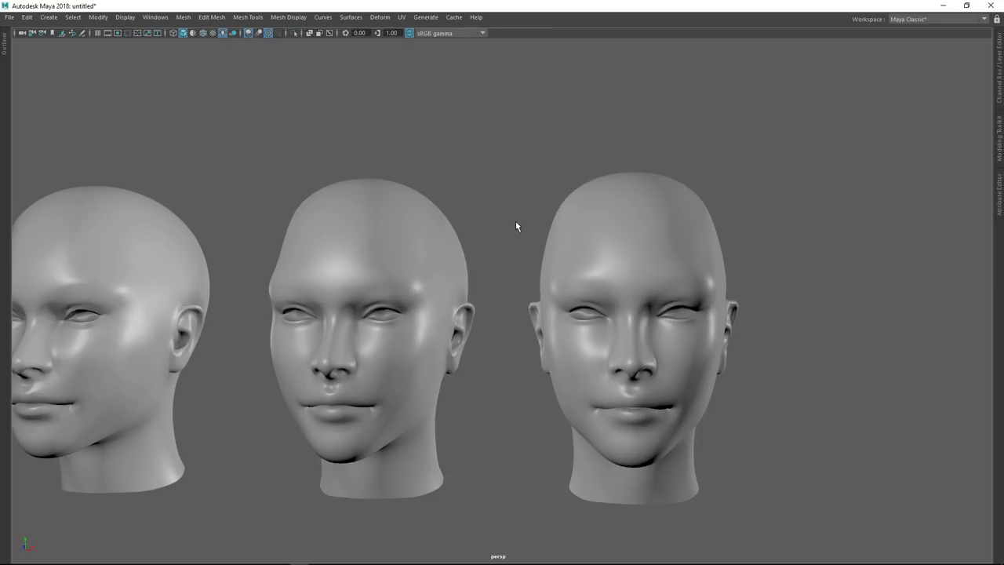
pyautogui.keyDown('alt'); pyautogui.moveTo(516, 245); pyautogui.dragTo(410, 365); pyautogui.keyUp('alt')
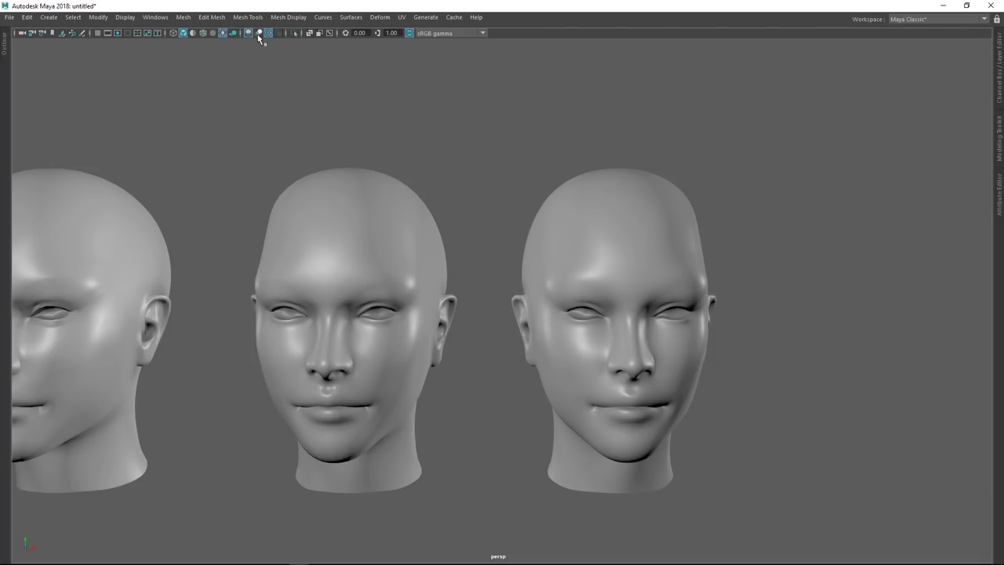
# Step: Turn the wireframe overlay back on and examine the edge flow around the face_zremesh head's eyes, nose and mouth up close
pyautogui.click(202, 33)
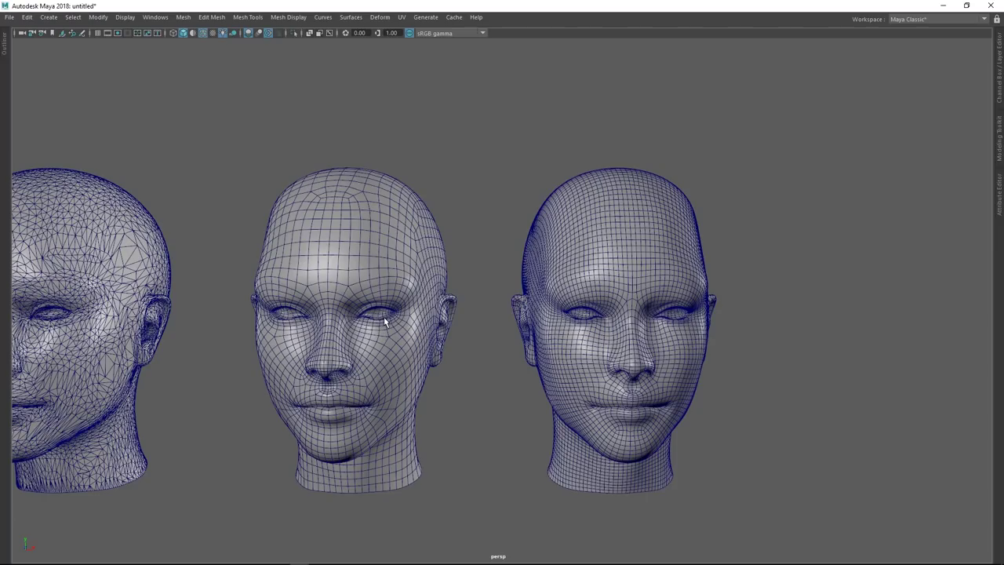
pyautogui.keyDown('alt'); pyautogui.moveTo(475, 334); pyautogui.dragTo(514, 321); pyautogui.keyUp('alt')
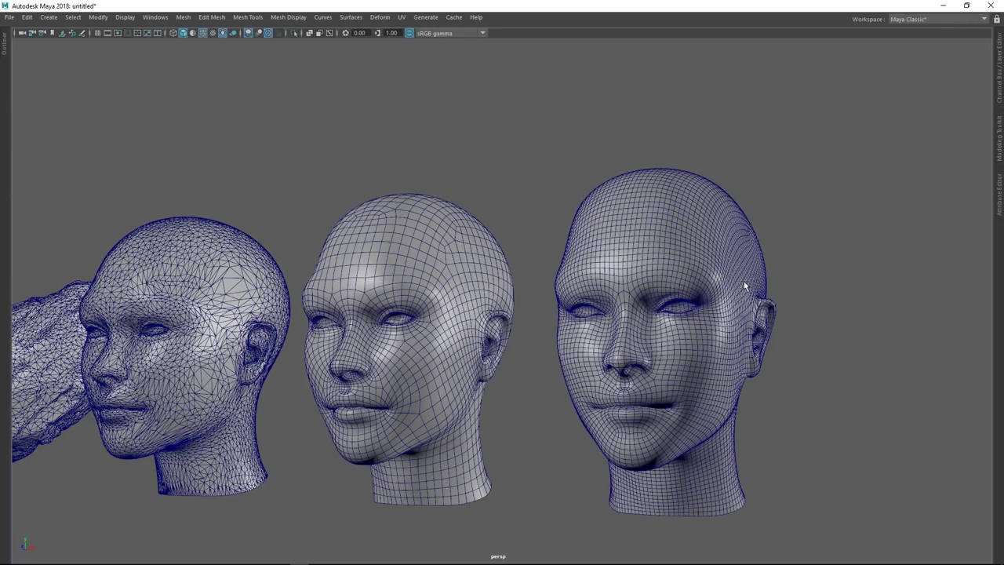
pyautogui.keyDown('alt'); pyautogui.moveTo(659, 313); pyautogui.dragTo(586, 309, button='middle'); pyautogui.keyUp('alt')
pyautogui.keyDown('alt'); pyautogui.moveTo(586, 309); pyautogui.dragTo(634, 340, button='right'); pyautogui.keyUp('alt')
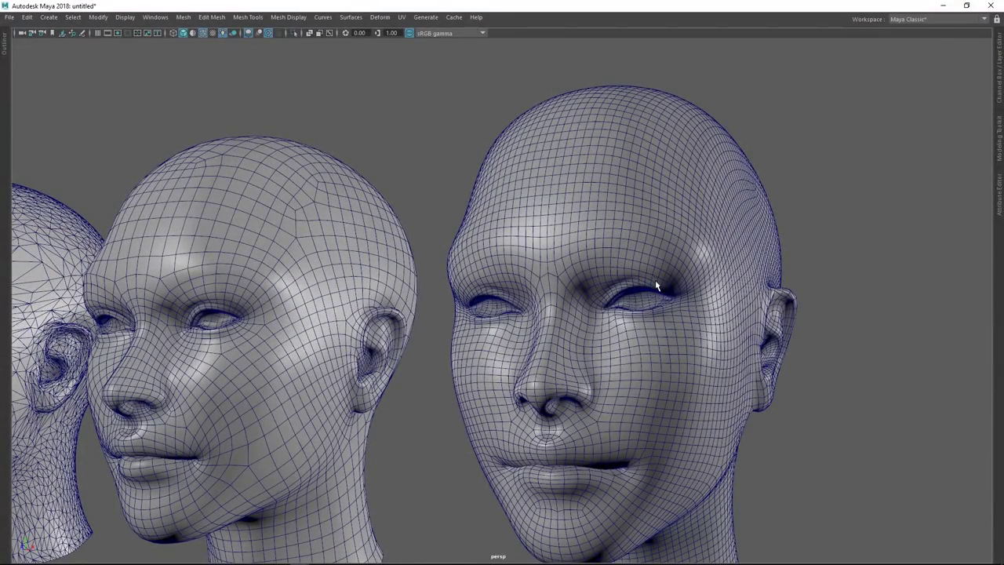
# Step: Compare the three heads from a higher angle and bring the entire row of rocks and heads into view
pyautogui.scroll(-5, 643, 251)
pyautogui.keyDown('alt'); pyautogui.moveTo(700, 216); pyautogui.dragTo(682, 226, button='middle'); pyautogui.keyUp('alt')
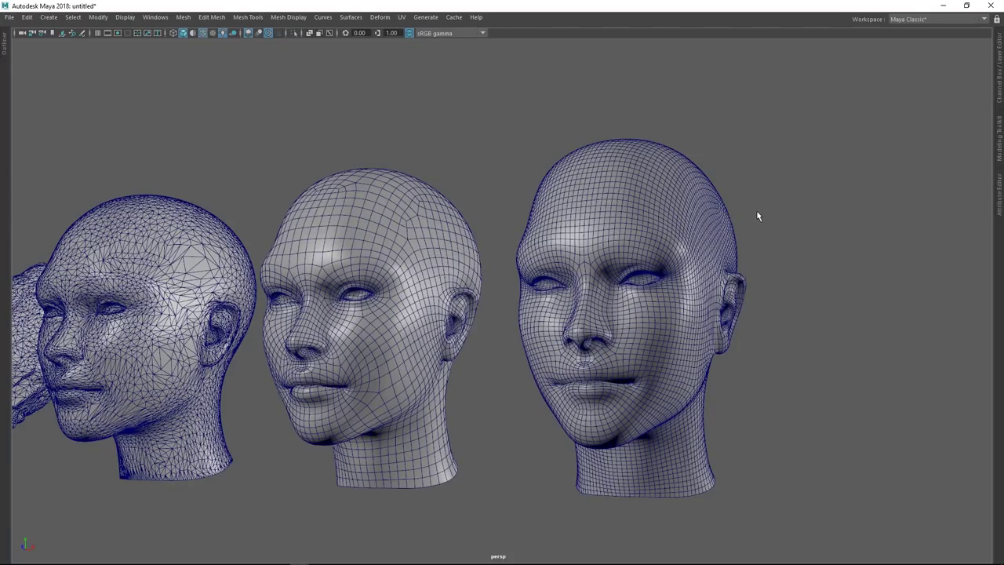
pyautogui.keyDown('alt'); pyautogui.moveTo(774, 258); pyautogui.dragTo(772, 265); pyautogui.keyUp('alt')
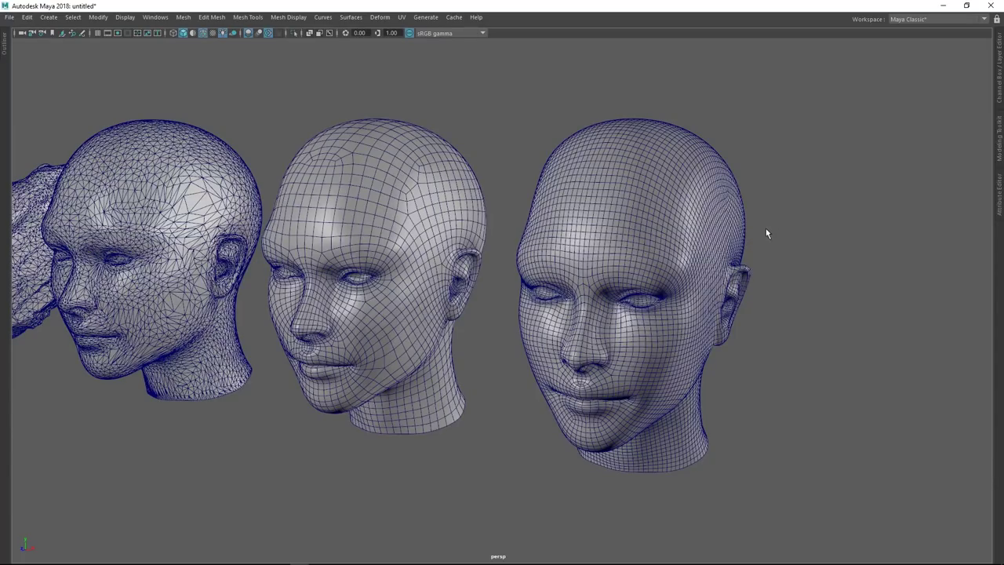
pyautogui.keyDown('alt'); pyautogui.moveTo(764, 229); pyautogui.dragTo(471, 196, button='right'); pyautogui.keyUp('alt')
pyautogui.keyDown('alt'); pyautogui.moveTo(471, 195); pyautogui.dragTo(650, 243, button='middle'); pyautogui.keyUp('alt')
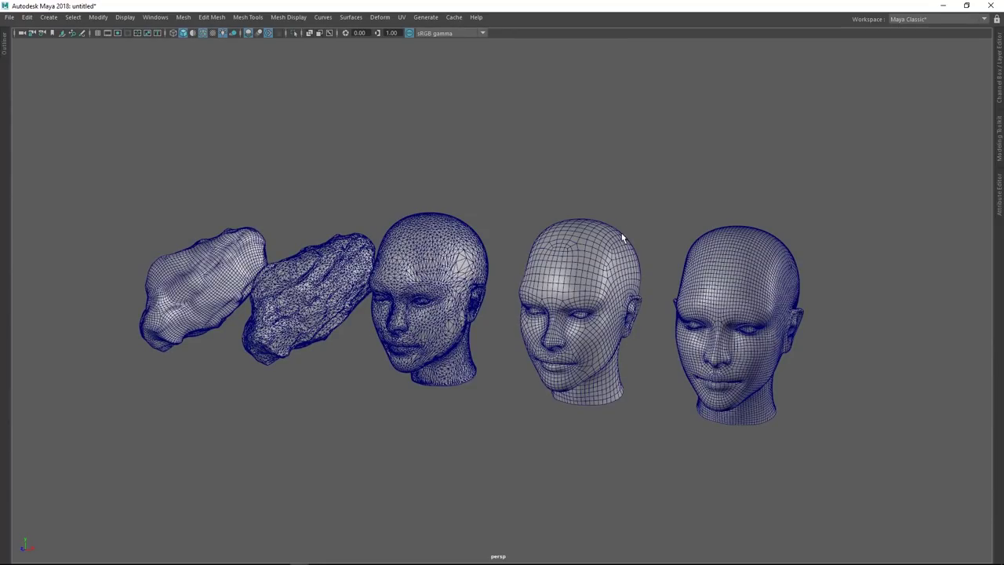
# Step: Compare the edge flow of the triangulated, manually retopologized and ZRemeshed heads up close from several angles
pyautogui.keyDown('alt'); pyautogui.moveTo(617, 200); pyautogui.dragTo(695, 201); pyautogui.keyUp('alt')
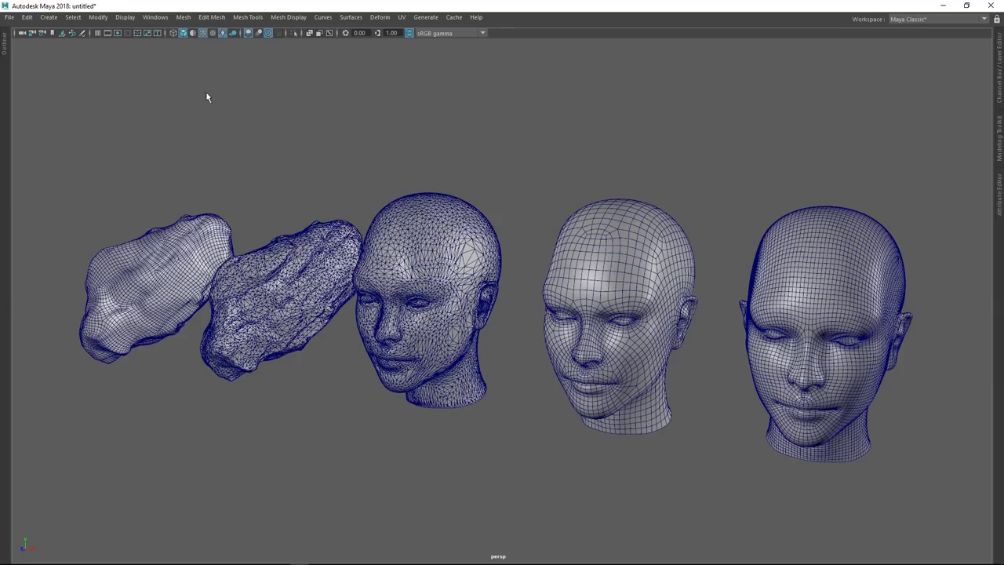
pyautogui.keyDown('alt'); pyautogui.moveTo(408, 215); pyautogui.dragTo(680, 325, button='right'); pyautogui.keyUp('alt')
pyautogui.keyDown('alt'); pyautogui.moveTo(680, 325); pyautogui.dragTo(388, 242, button='middle'); pyautogui.keyUp('alt')
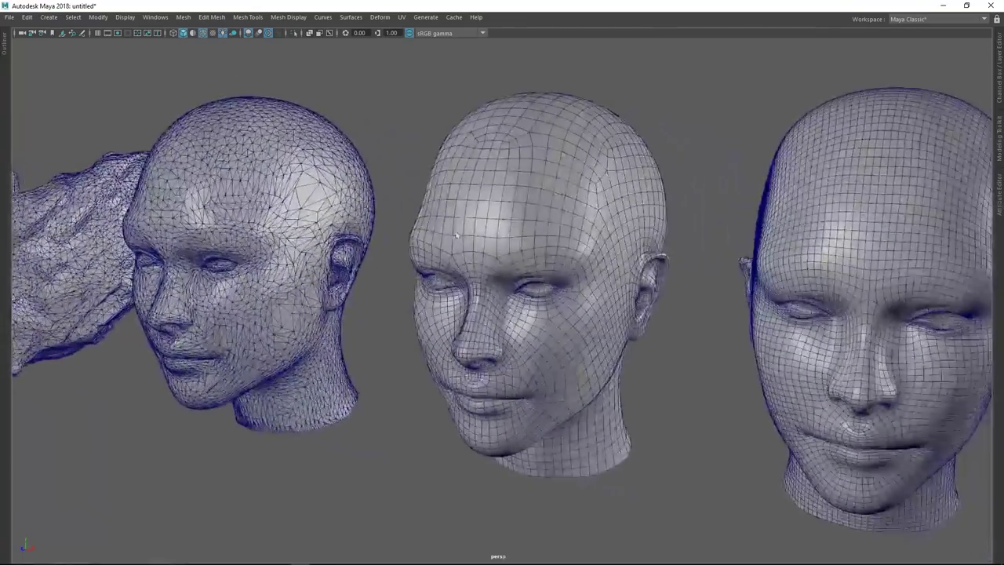
pyautogui.keyDown('alt'); pyautogui.moveTo(435, 258); pyautogui.dragTo(356, 246); pyautogui.keyUp('alt')
pyautogui.keyDown('alt'); pyautogui.moveTo(549, 252); pyautogui.dragTo(493, 231, button='middle'); pyautogui.keyUp('alt')
pyautogui.keyDown('alt'); pyautogui.moveTo(493, 231); pyautogui.dragTo(494, 272); pyautogui.keyUp('alt')
pyautogui.keyDown('alt'); pyautogui.moveTo(493, 270); pyautogui.dragTo(658, 297, button='middle'); pyautogui.keyUp('alt')
pyautogui.keyDown('alt'); pyautogui.moveTo(645, 291); pyautogui.dragTo(633, 252); pyautogui.keyUp('alt')
pyautogui.keyDown('alt'); pyautogui.moveTo(634, 252); pyautogui.dragTo(718, 215, button='middle'); pyautogui.keyUp('alt')
# Step: Examine the topology of the whole row of rocks and heads from farther away, including from behind
pyautogui.keyDown('alt'); pyautogui.moveTo(717, 216); pyautogui.dragTo(437, 250, button='right'); pyautogui.keyUp('alt')
pyautogui.keyDown('alt'); pyautogui.moveTo(437, 251); pyautogui.dragTo(545, 239); pyautogui.keyUp('alt')
pyautogui.keyDown('alt'); pyautogui.moveTo(545, 239); pyautogui.dragTo(416, 243, button='middle'); pyautogui.keyUp('alt')
pyautogui.keyDown('alt'); pyautogui.moveTo(416, 243); pyautogui.dragTo(502, 255, button='right'); pyautogui.keyUp('alt')
pyautogui.keyDown('alt'); pyautogui.moveTo(503, 255); pyautogui.dragTo(463, 265); pyautogui.keyUp('alt')
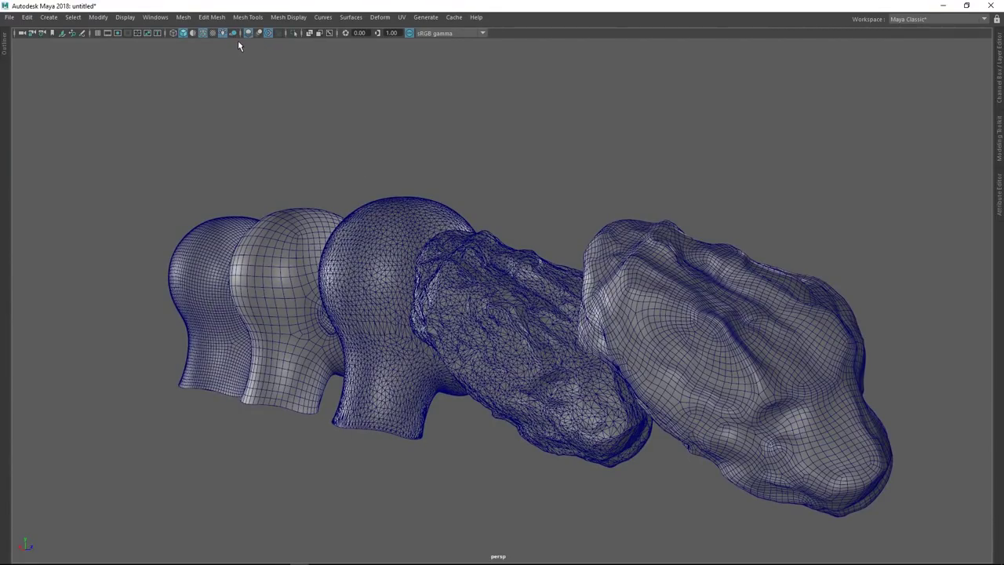
# Step: Turn off the wireframe overlay and compare the shaded surfaces of both rocks and all three heads
pyautogui.click(202, 33)
pyautogui.moveTo(466, 271)
pyautogui.keyDown('alt'); pyautogui.mouseDown()
pyautogui.moveTo(481, 287)
pyautogui.moveTo(394, 271)
pyautogui.moveTo(353, 281)
pyautogui.moveTo(450, 251)
pyautogui.moveTo(482, 254)
pyautogui.moveTo(465, 243)
pyautogui.moveTo(479, 240)
pyautogui.mouseUp(); pyautogui.keyUp('alt')
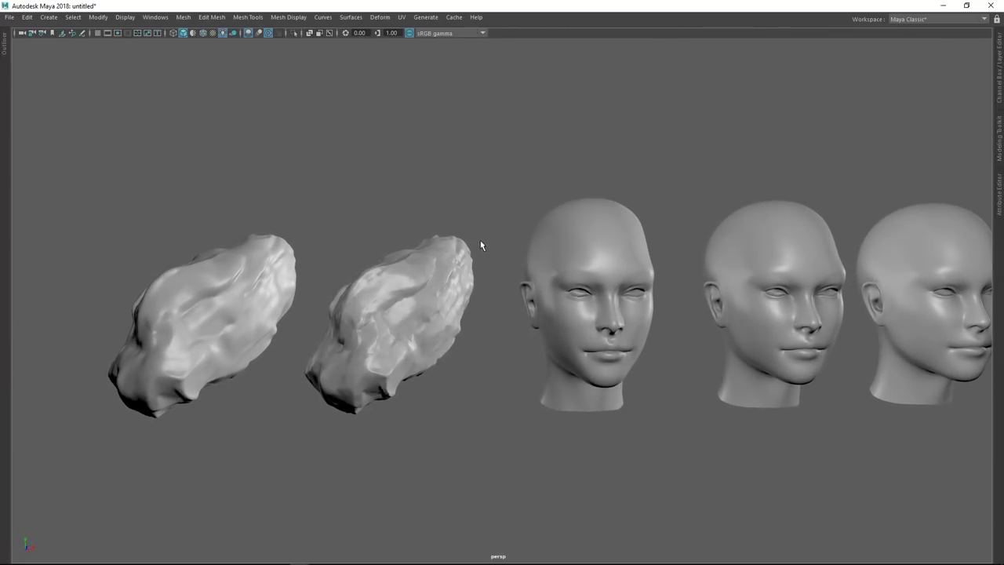
pyautogui.keyDown('alt'); pyautogui.moveTo(479, 240); pyautogui.dragTo(442, 254, button='middle'); pyautogui.keyUp('alt')
pyautogui.keyDown('alt'); pyautogui.moveTo(441, 254); pyautogui.dragTo(431, 241, button='right'); pyautogui.keyUp('alt')
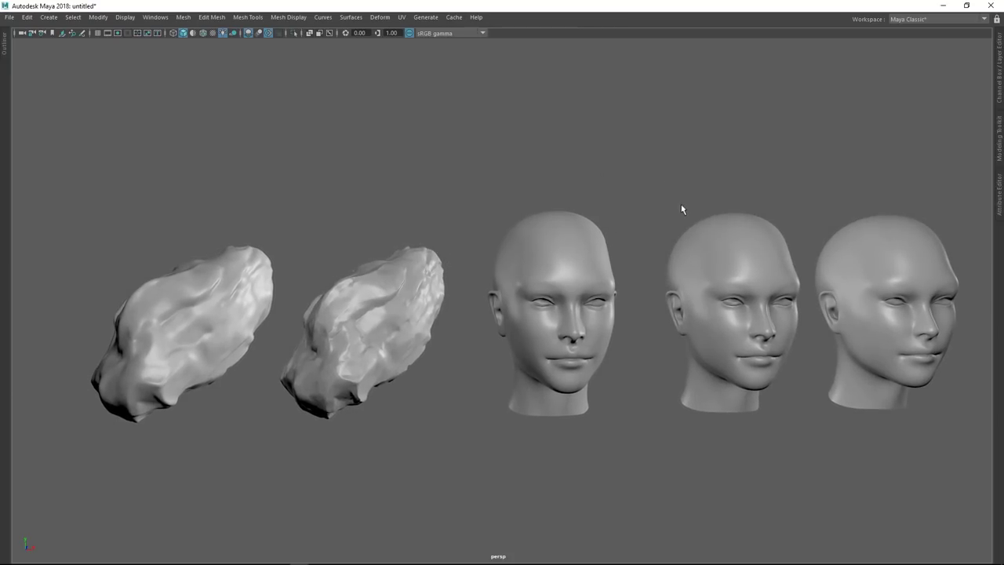
pyautogui.keyDown('alt'); pyautogui.moveTo(804, 212); pyautogui.dragTo(773, 206); pyautogui.keyUp('alt')
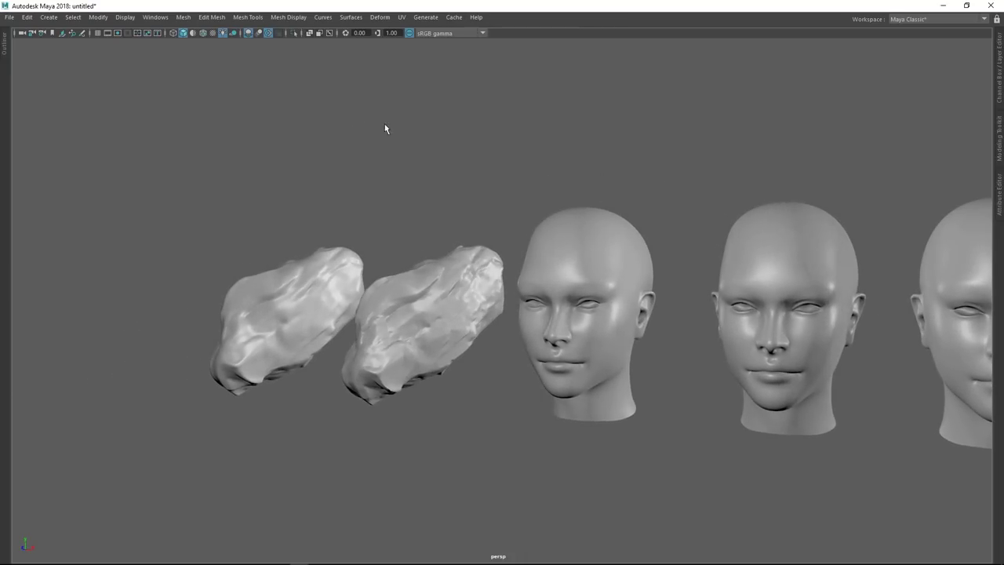
# Step: Turn the wireframe overlay back on and select the edge loops around the nose and mouth on face_manual to examine their flow
pyautogui.click(202, 34)
pyautogui.keyDown('alt'); pyautogui.moveTo(741, 296); pyautogui.dragTo(462, 229, button='middle'); pyautogui.keyUp('alt')
pyautogui.keyDown('alt'); pyautogui.moveTo(462, 229); pyautogui.dragTo(737, 294, button='right'); pyautogui.keyUp('alt')
pyautogui.keyDown('alt'); pyautogui.moveTo(509, 235); pyautogui.dragTo(560, 306, button='middle'); pyautogui.keyUp('alt')
pyautogui.keyDown('alt'); pyautogui.moveTo(560, 306); pyautogui.dragTo(535, 275, button='right'); pyautogui.keyUp('alt')
pyautogui.moveTo(527, 297)
pyautogui.keyDown('alt'); pyautogui.mouseDown()
pyautogui.moveTo(499, 290)
pyautogui.moveTo(523, 298)
pyautogui.mouseUp(); pyautogui.keyUp('alt')
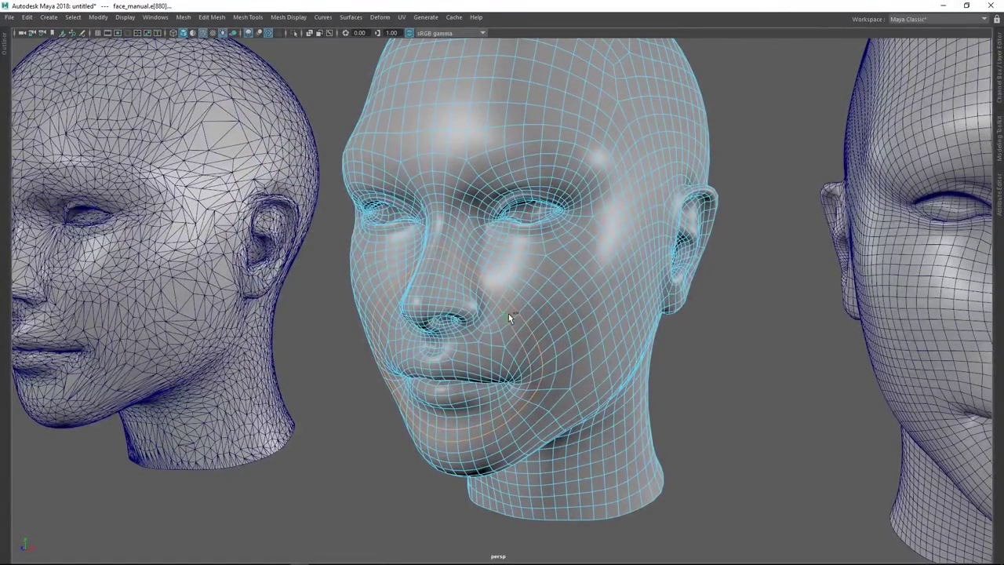
pyautogui.keyDown('shift'); pyautogui.doubleClick(532, 304); pyautogui.keyUp('shift')
pyautogui.keyDown('alt'); pyautogui.moveTo(533, 304); pyautogui.dragTo(651, 310); pyautogui.keyUp('alt')
pyautogui.keyDown('alt'); pyautogui.moveTo(650, 310); pyautogui.dragTo(565, 321, button='middle'); pyautogui.keyUp('alt')
pyautogui.keyDown('alt'); pyautogui.moveTo(564, 322); pyautogui.dragTo(589, 325, button='right'); pyautogui.keyUp('alt')
# Step: Select a cheek vertex on face_manual with the Move tool, enable soft selection and adjust its falloff radius
pyautogui.press('F9')
pyautogui.click(504, 308)
pyautogui.press('w')
pyautogui.press('b')
pyautogui.moveTo(508, 322); pyautogui.dragTo(302, 298)
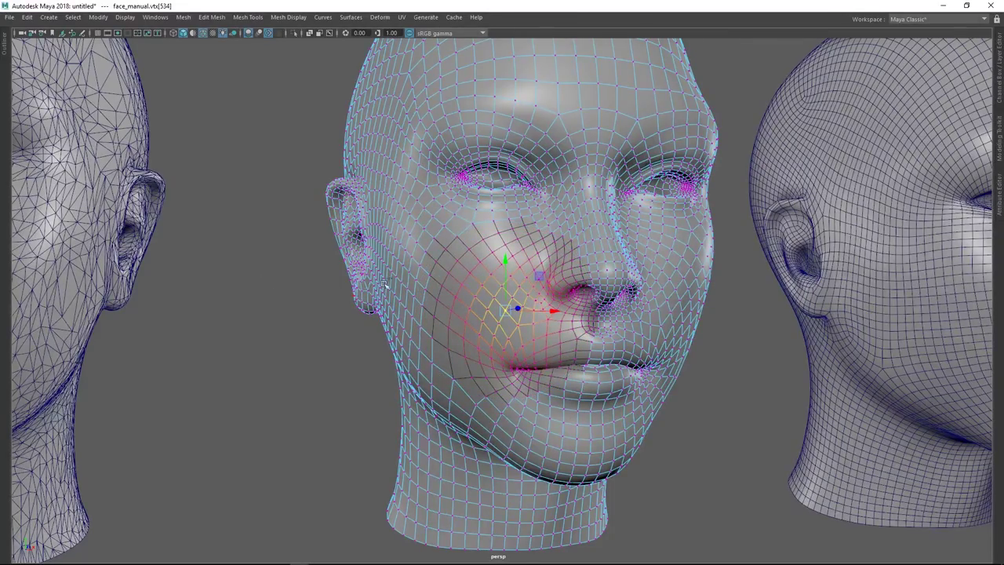
# Step: Turn off the wireframe overlay, soft-select a vertex on face_manual's opposite cheek, and return to object selection with nothing selected
pyautogui.click(205, 32)
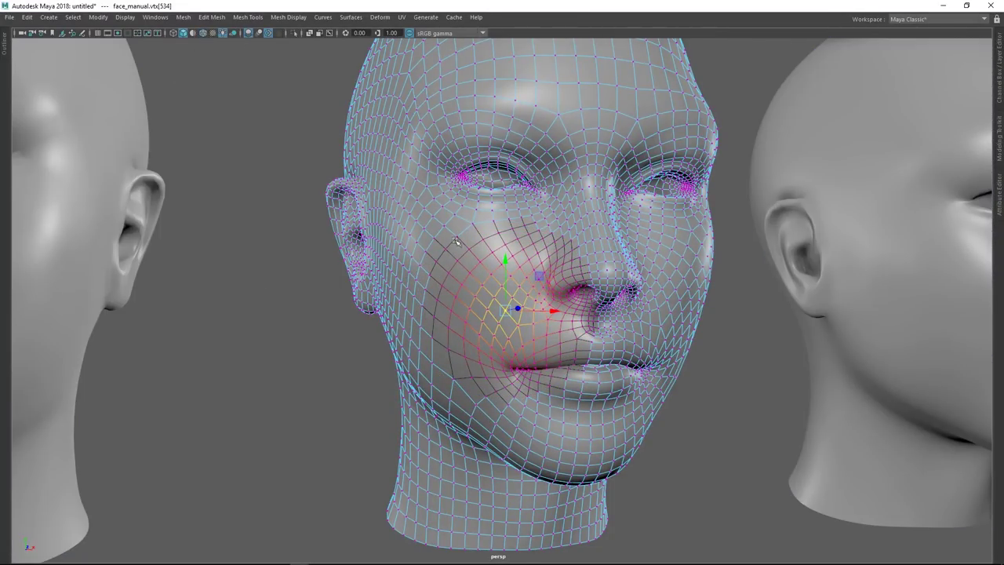
pyautogui.keyDown('alt'); pyautogui.moveTo(470, 288); pyautogui.dragTo(530, 295); pyautogui.keyUp('alt')
pyautogui.moveTo(581, 333); pyautogui.dragTo(567, 318)
pyautogui.keyDown('alt'); pyautogui.moveTo(679, 329); pyautogui.dragTo(490, 288); pyautogui.keyUp('alt')
pyautogui.click(561, 312)
pyautogui.press('b')
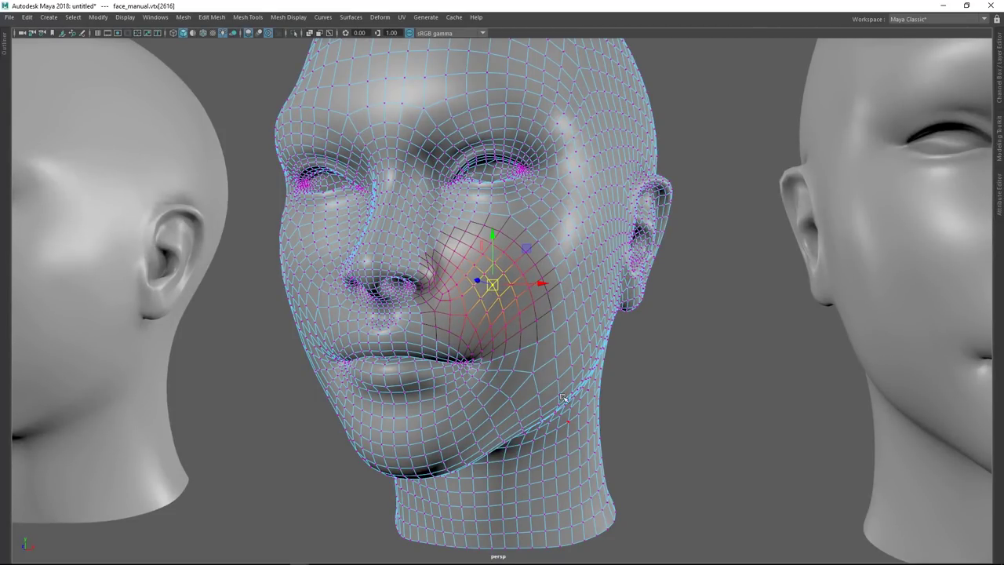
pyautogui.moveTo(483, 300); pyautogui.dragTo(522, 231, button='right')
pyautogui.keyDown('alt'); pyautogui.moveTo(526, 263); pyautogui.dragTo(569, 352); pyautogui.keyUp('alt')
pyautogui.click(690, 345)
# Step: Select the face_zremesh head to examine the edge flow across its cheek and mouth, and clear the selection
pyautogui.keyDown('alt'); pyautogui.moveTo(690, 345); pyautogui.dragTo(611, 314, button='right'); pyautogui.keyUp('alt')
pyautogui.keyDown('alt'); pyautogui.moveTo(611, 314); pyautogui.dragTo(396, 303, button='middle'); pyautogui.keyUp('alt')
pyautogui.moveTo(441, 310)
pyautogui.keyDown('alt'); pyautogui.mouseDown()
pyautogui.moveTo(457, 305)
pyautogui.moveTo(442, 309)
pyautogui.mouseUp(); pyautogui.keyUp('alt')
pyautogui.keyDown('alt'); pyautogui.moveTo(441, 309); pyautogui.dragTo(549, 291, button='right'); pyautogui.keyUp('alt')
pyautogui.click(584, 280)
pyautogui.keyDown('alt'); pyautogui.moveTo(585, 280); pyautogui.dragTo(533, 292); pyautogui.keyUp('alt')
pyautogui.keyDown('alt'); pyautogui.moveTo(533, 292); pyautogui.dragTo(565, 309, button='right'); pyautogui.keyUp('alt')
pyautogui.scroll(2, 565, 308)
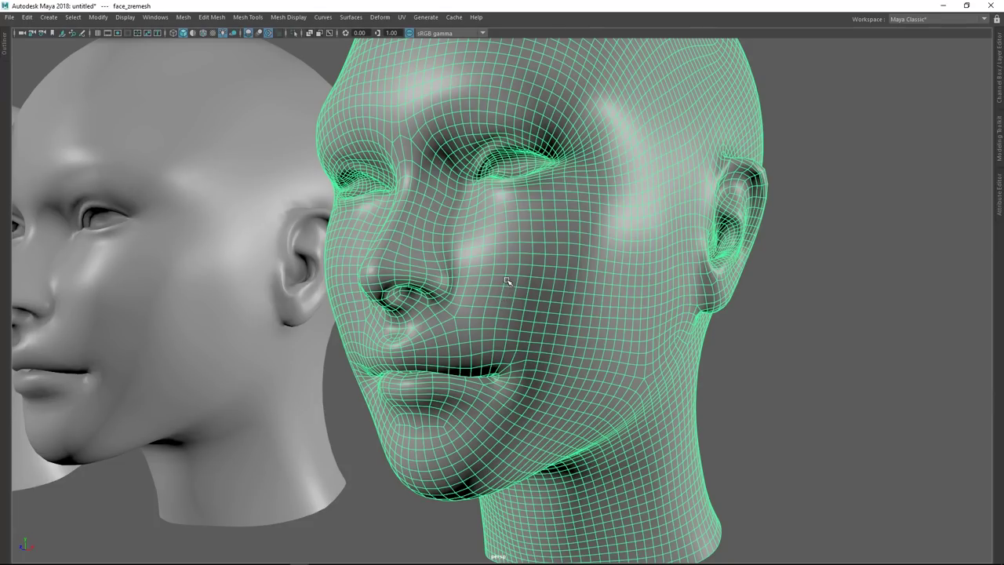
pyautogui.scroll(-5, 521, 265)
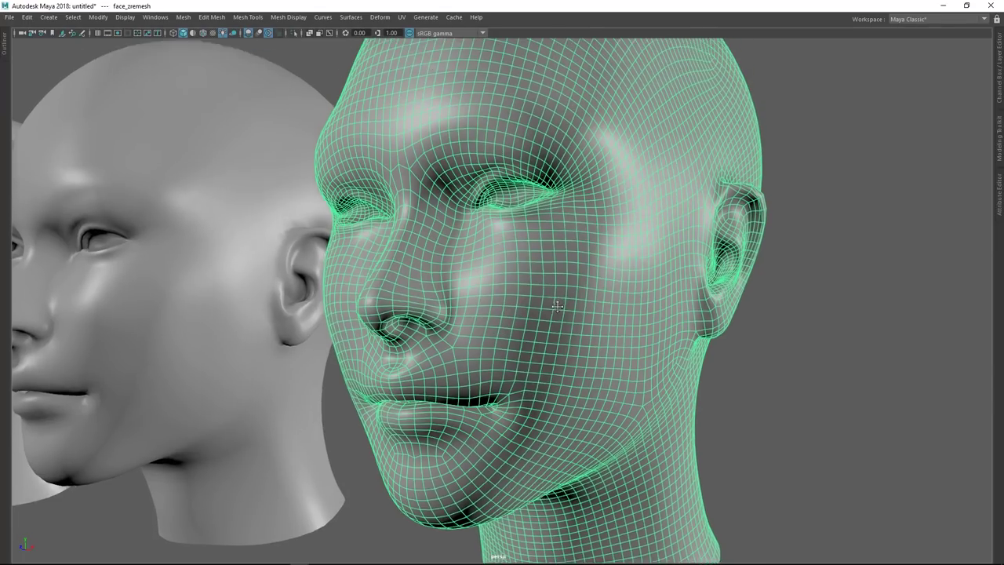
pyautogui.scroll(2, 529, 321)
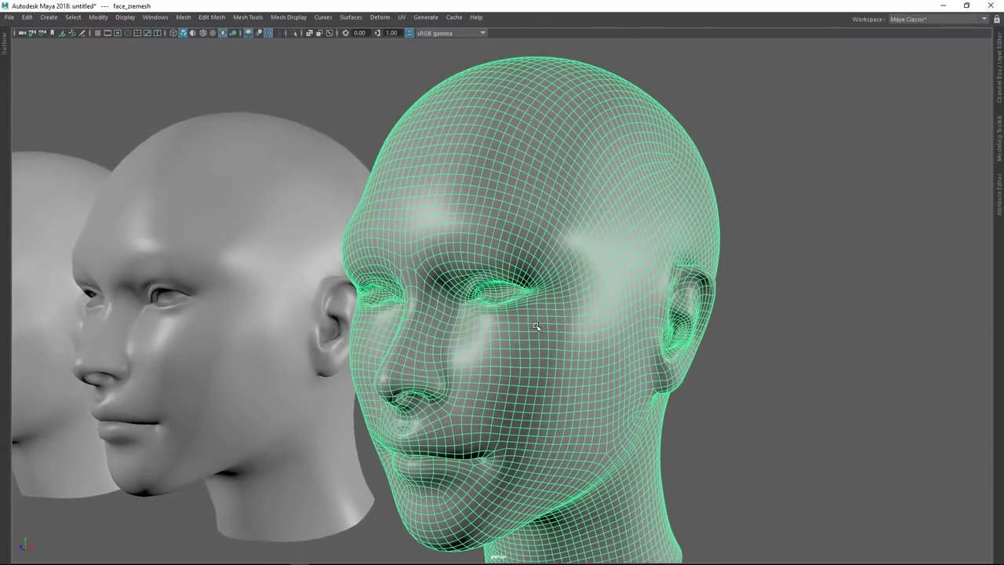
pyautogui.click(746, 234)
pyautogui.keyDown('alt'); pyautogui.moveTo(716, 245); pyautogui.dragTo(567, 274); pyautogui.keyUp('alt')
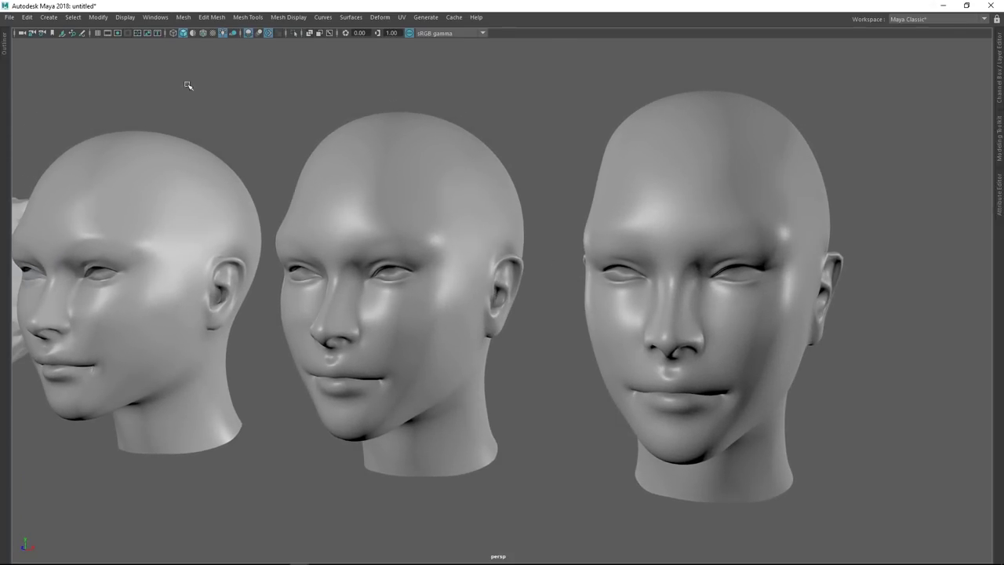
# Step: Turn the wireframe overlay back on and compare the three heads from the side, focusing on face_zremesh's mouth and cheek
pyautogui.click(202, 34)
pyautogui.keyDown('alt'); pyautogui.moveTo(437, 183); pyautogui.dragTo(468, 208); pyautogui.keyUp('alt')
pyautogui.moveTo(460, 256)
pyautogui.keyDown('alt'); pyautogui.mouseDown()
pyautogui.moveTo(444, 252)
pyautogui.moveTo(451, 247)
pyautogui.mouseUp(); pyautogui.keyUp('alt')
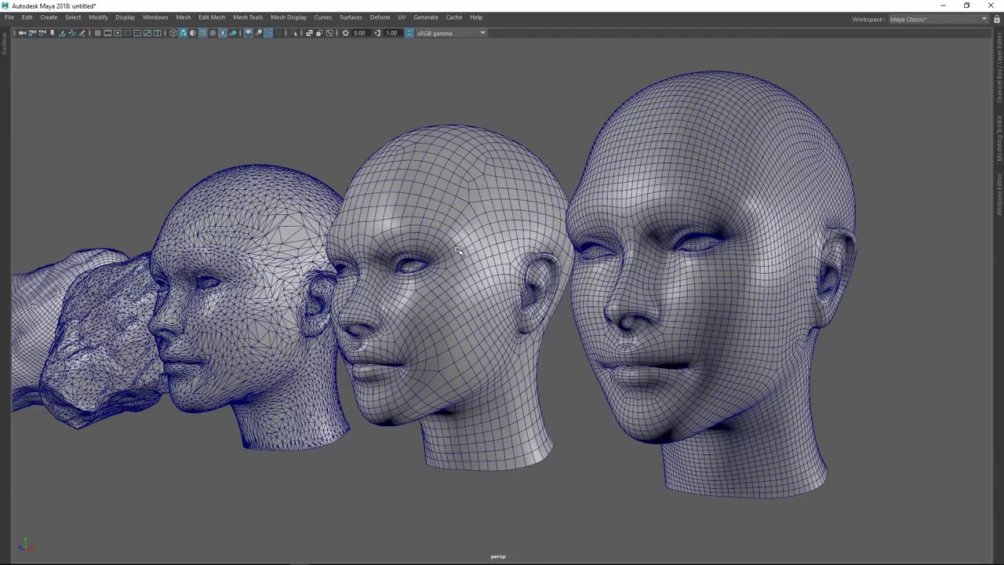
pyautogui.keyDown('alt'); pyautogui.moveTo(623, 289); pyautogui.dragTo(582, 289, button='middle'); pyautogui.keyUp('alt')
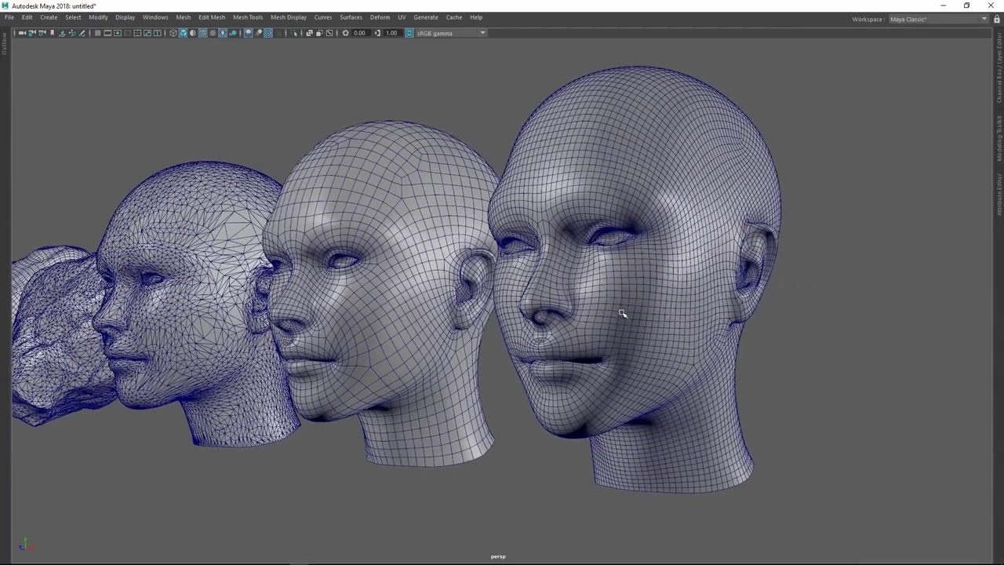
pyautogui.keyDown('alt'); pyautogui.moveTo(632, 312); pyautogui.dragTo(621, 291, button='middle'); pyautogui.keyUp('alt')
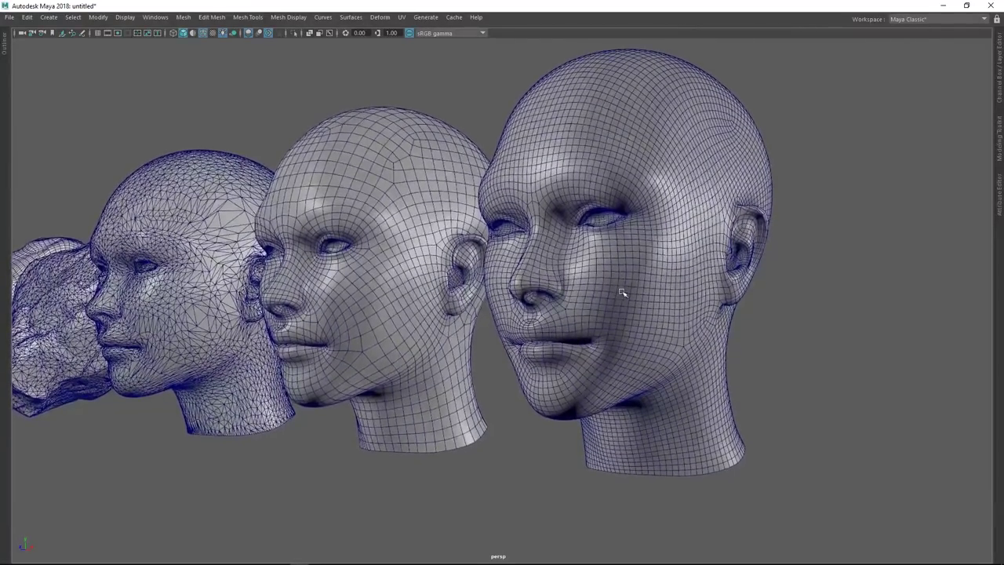
pyautogui.keyDown('alt'); pyautogui.moveTo(622, 291); pyautogui.dragTo(672, 313, button='right'); pyautogui.keyUp('alt')
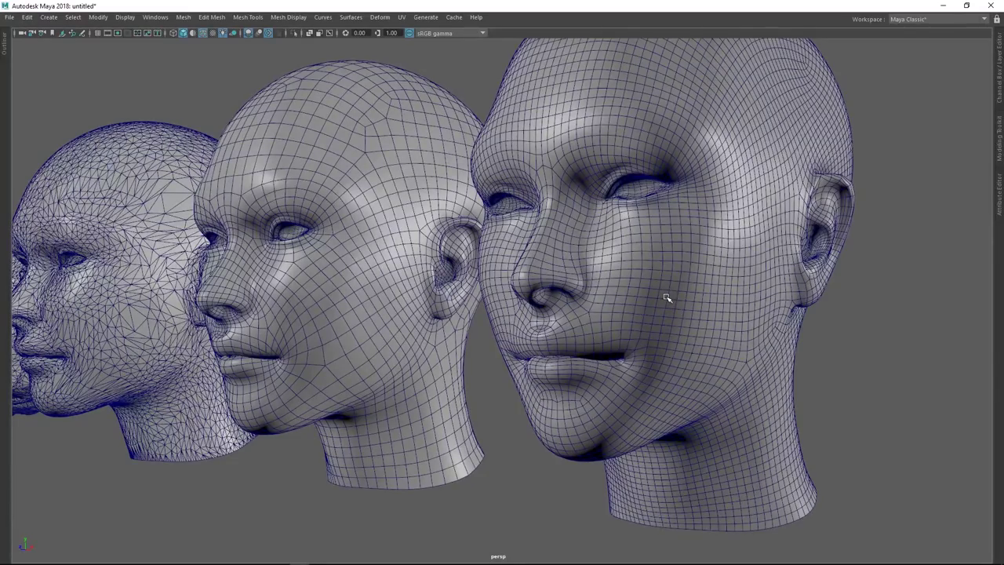
pyautogui.keyDown('alt'); pyautogui.moveTo(557, 348); pyautogui.dragTo(706, 348, button='right'); pyautogui.keyUp('alt')
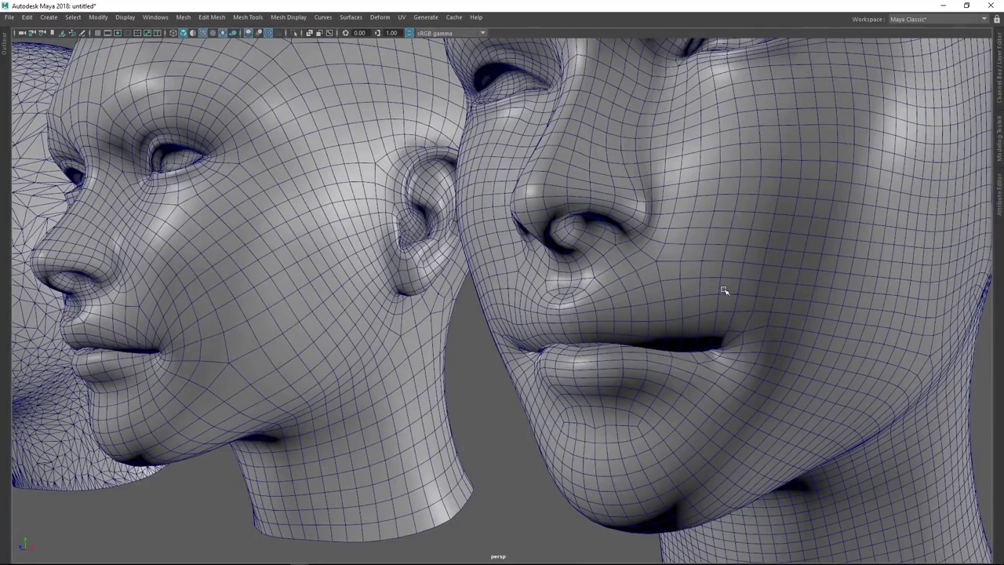
pyautogui.keyDown('alt'); pyautogui.moveTo(737, 287); pyautogui.dragTo(694, 267); pyautogui.keyUp('alt')
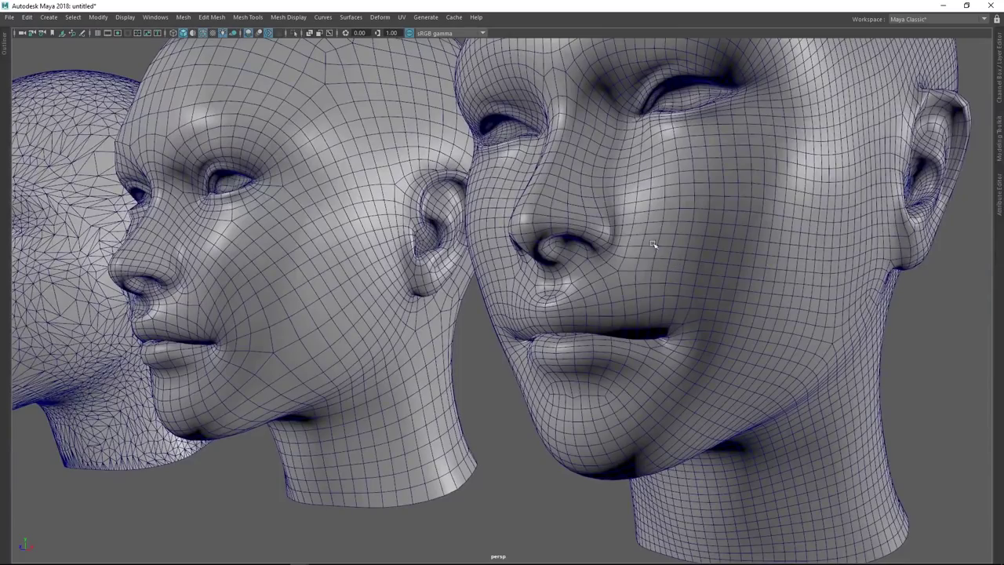
pyautogui.keyDown('alt'); pyautogui.moveTo(688, 240); pyautogui.dragTo(720, 287); pyautogui.keyUp('alt')
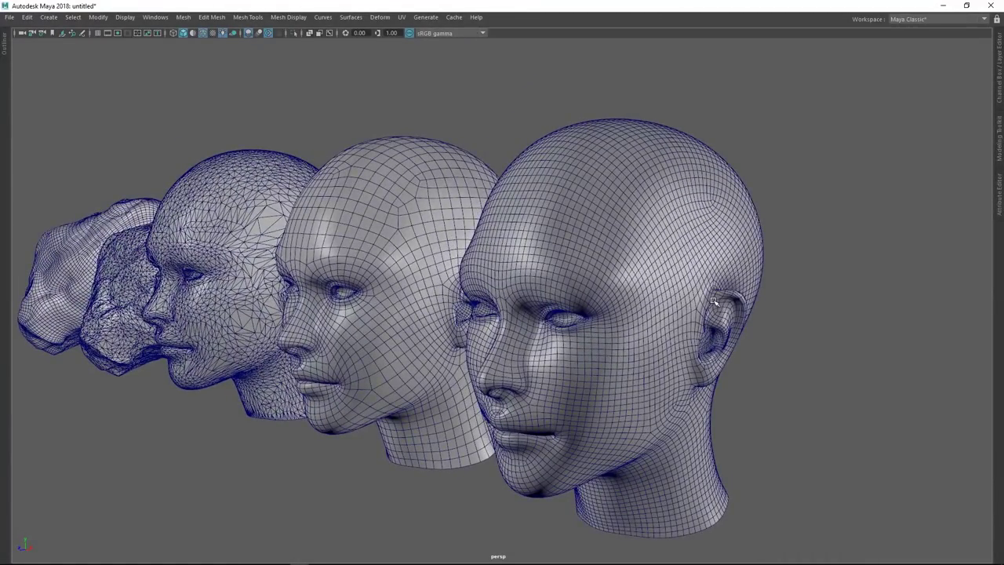
pyautogui.keyDown('alt'); pyautogui.moveTo(707, 278); pyautogui.dragTo(581, 240); pyautogui.keyUp('alt')
# Step: Turn off the wireframe overlay and examine the face_zremesh head's ear, with the head selected and unselected
pyautogui.click(202, 33)
pyautogui.keyDown('alt'); pyautogui.moveTo(430, 292); pyautogui.dragTo(329, 297, button='middle'); pyautogui.keyUp('alt')
pyautogui.keyDown('alt'); pyautogui.moveTo(439, 314); pyautogui.dragTo(672, 338, button='right'); pyautogui.keyUp('alt')
pyautogui.click(526, 278)
pyautogui.keyDown('alt'); pyautogui.moveTo(527, 277); pyautogui.dragTo(556, 285); pyautogui.keyUp('alt')
pyautogui.scroll(-4, 557, 284)
pyautogui.click(779, 247)
pyautogui.scroll(2, 746, 235)
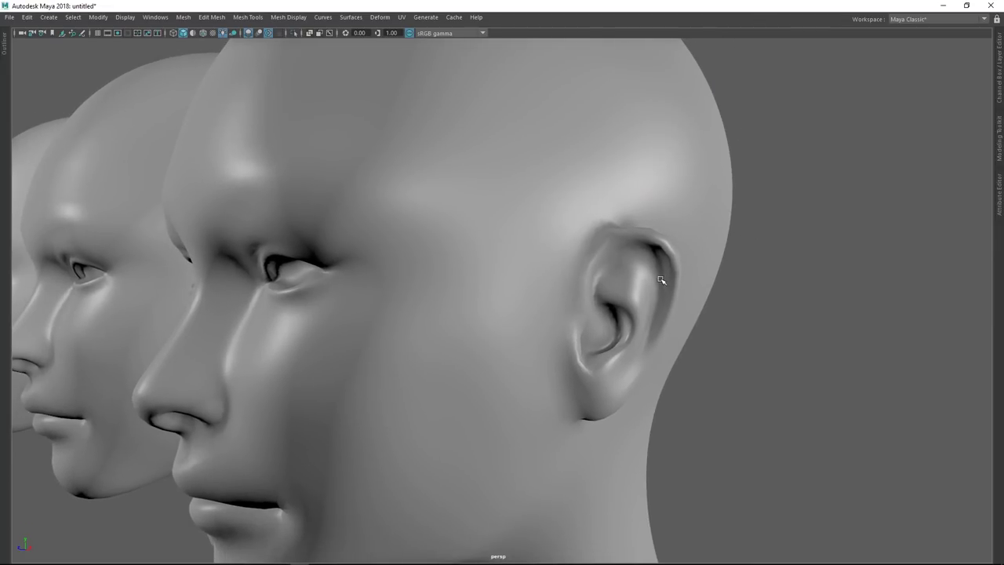
pyautogui.click(684, 277)
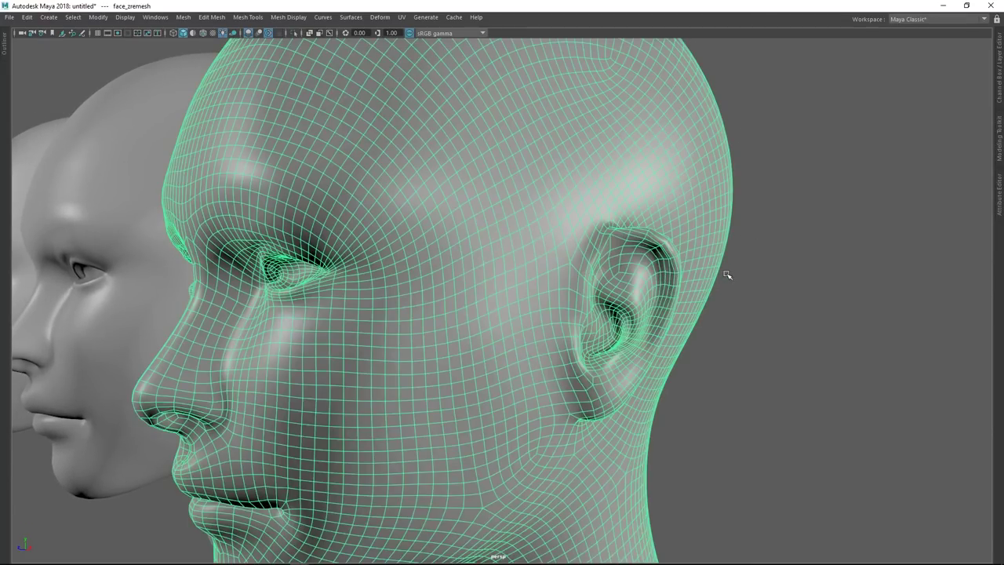
pyautogui.click(770, 279)
# Step: Bring the full row of rocks and heads into view and turn the wireframe overlay back on
pyautogui.keyDown('alt'); pyautogui.moveTo(770, 279); pyautogui.dragTo(424, 290, button='right'); pyautogui.keyUp('alt')
pyautogui.keyDown('alt'); pyautogui.moveTo(423, 290); pyautogui.dragTo(511, 294, button='middle'); pyautogui.keyUp('alt')
pyautogui.keyDown('alt'); pyautogui.moveTo(510, 293); pyautogui.dragTo(580, 297); pyautogui.keyUp('alt')
pyautogui.keyDown('alt'); pyautogui.moveTo(541, 297); pyautogui.dragTo(576, 298, button='middle'); pyautogui.keyUp('alt')
pyautogui.keyDown('alt'); pyautogui.moveTo(576, 297); pyautogui.dragTo(668, 272); pyautogui.keyUp('alt')
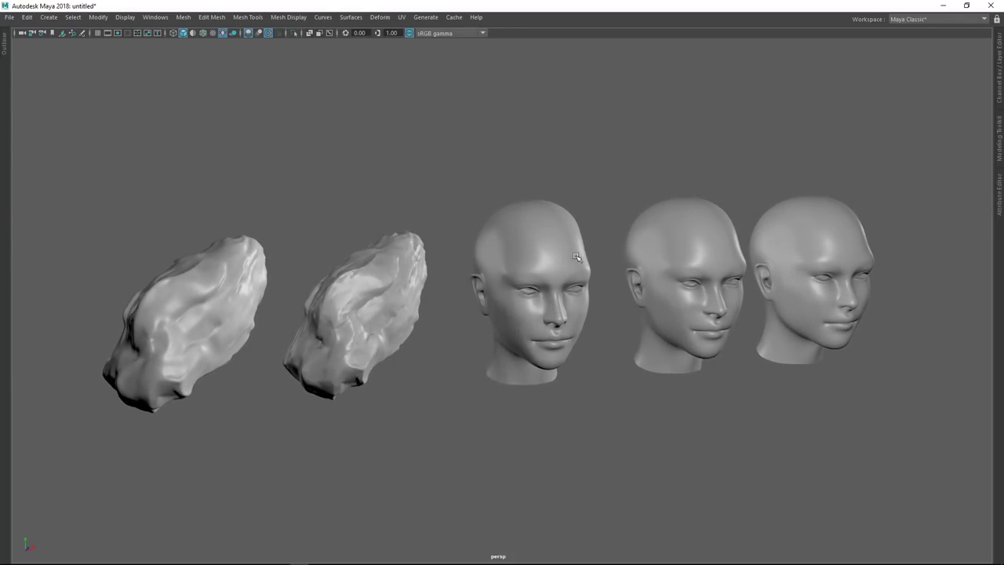
pyautogui.click(203, 33)
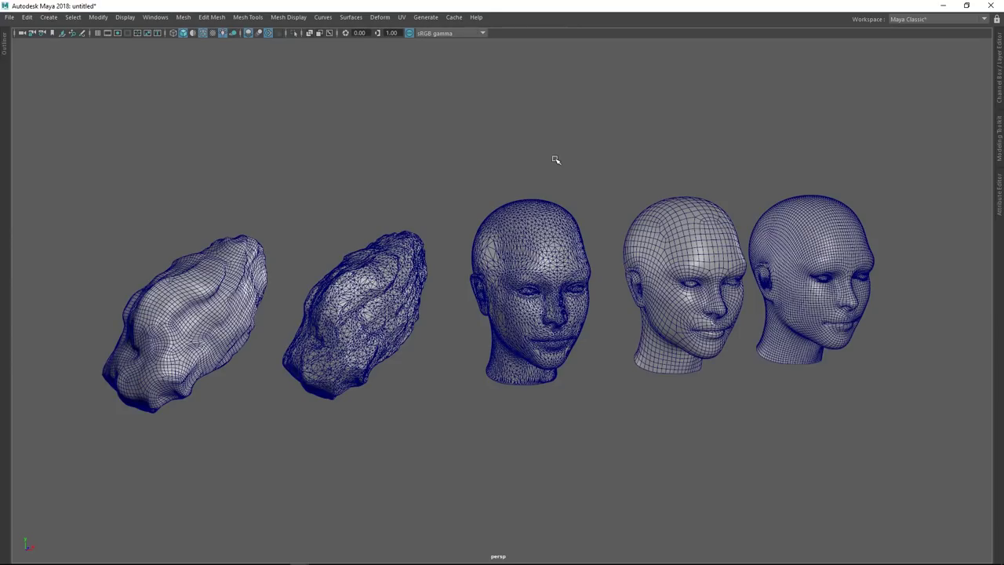
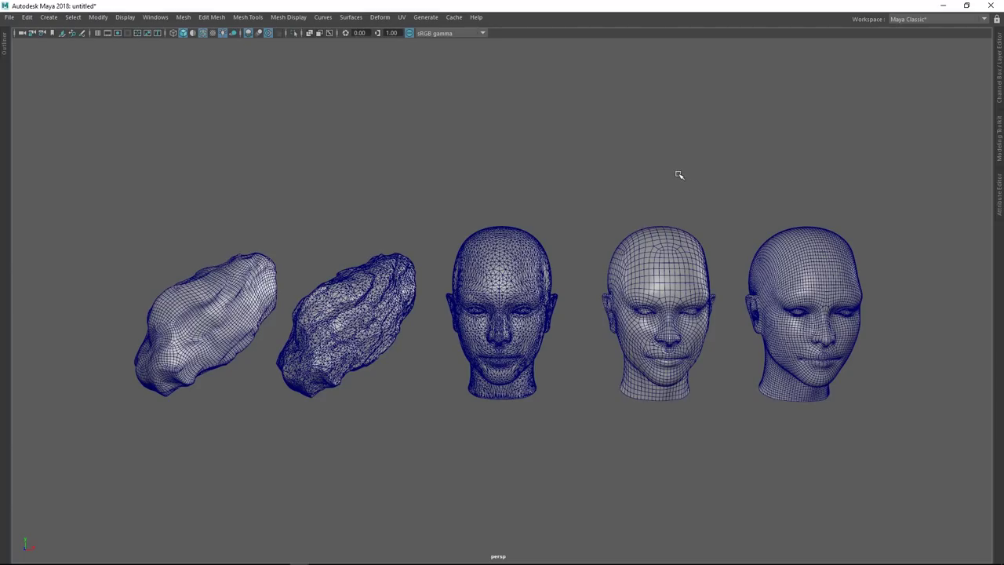
# Step: Examine the topology around the face_manual head's nostrils and upper lip from below
pyautogui.keyDown('alt'); pyautogui.moveTo(651, 234); pyautogui.dragTo(586, 248); pyautogui.keyUp('alt')
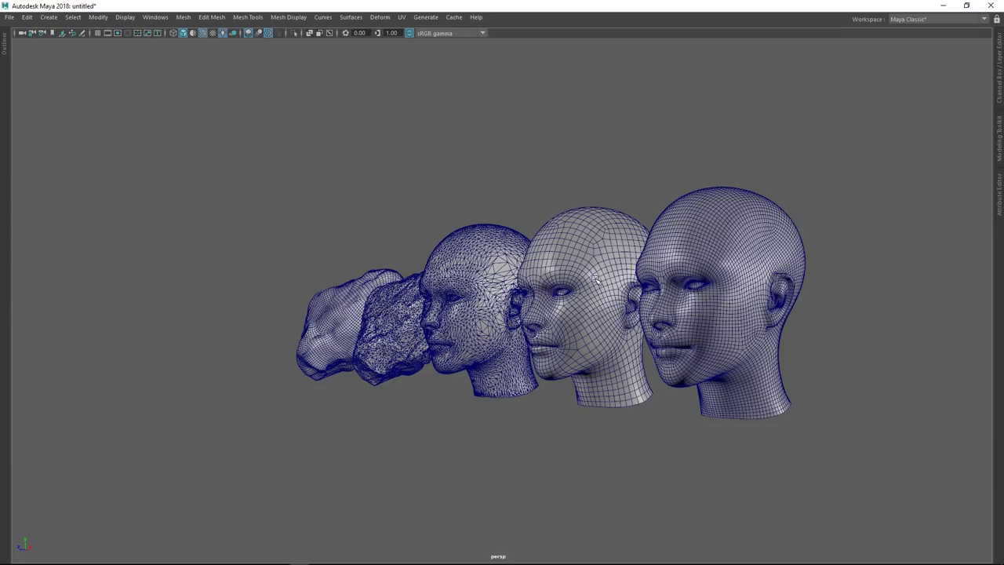
pyautogui.keyDown('alt'); pyautogui.moveTo(642, 301); pyautogui.dragTo(706, 329, button='right'); pyautogui.keyUp('alt')
pyautogui.keyDown('alt'); pyautogui.moveTo(706, 329); pyautogui.dragTo(550, 369); pyautogui.keyUp('alt')
pyautogui.keyDown('alt'); pyautogui.moveTo(550, 370); pyautogui.dragTo(690, 369, button='right'); pyautogui.keyUp('alt')
pyautogui.keyDown('alt'); pyautogui.moveTo(423, 188); pyautogui.dragTo(505, 133); pyautogui.keyUp('alt')
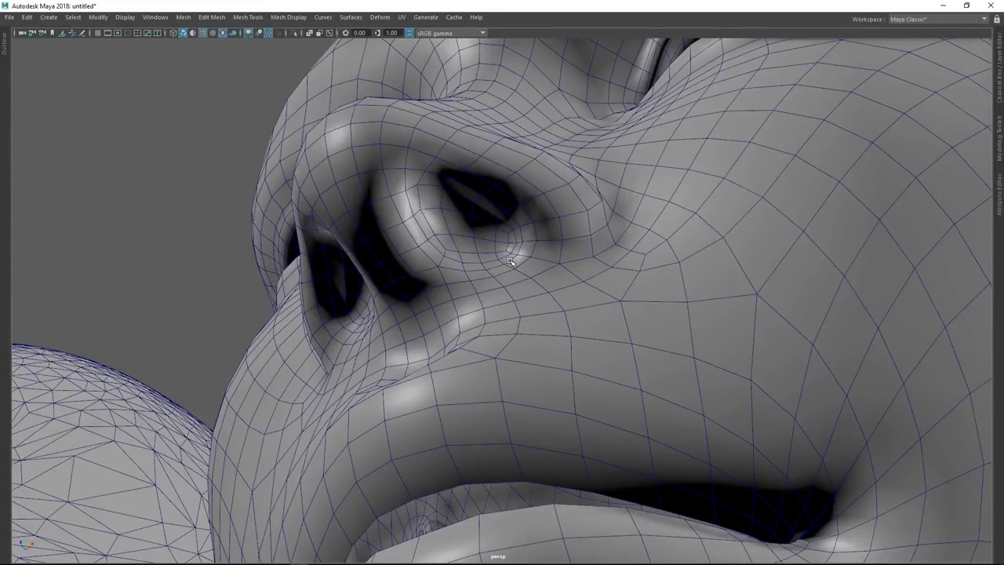
# Step: Examine the face_manual head's ear topology and frame a selected face inside the ear with soft selection off
pyautogui.keyDown('alt'); pyautogui.moveTo(667, 259); pyautogui.dragTo(645, 256, button='right'); pyautogui.keyUp('alt')
pyautogui.keyDown('alt'); pyautogui.moveTo(645, 255); pyautogui.dragTo(600, 300); pyautogui.keyUp('alt')
pyautogui.keyDown('alt'); pyautogui.moveTo(601, 300); pyautogui.dragTo(564, 196, button='middle'); pyautogui.keyUp('alt')
pyautogui.scroll(2, 562, 196)
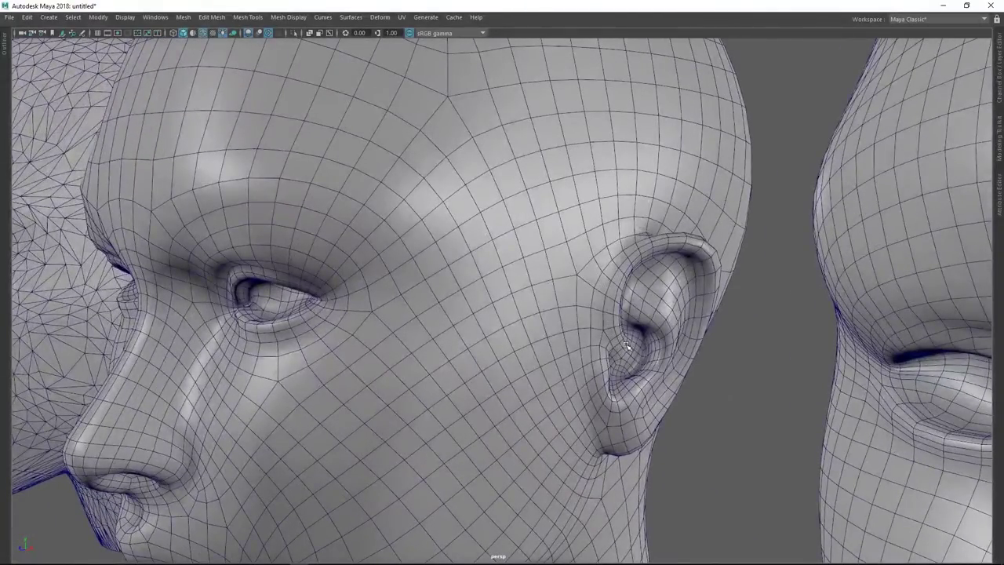
pyautogui.scroll(-2, 625, 370)
pyautogui.click(616, 365)
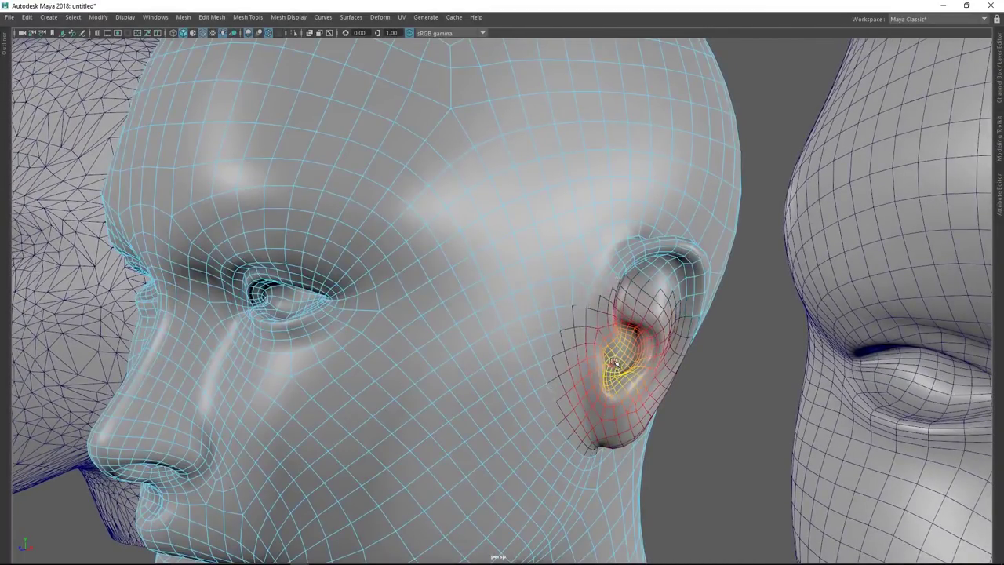
pyautogui.press('b')
pyautogui.press('f')
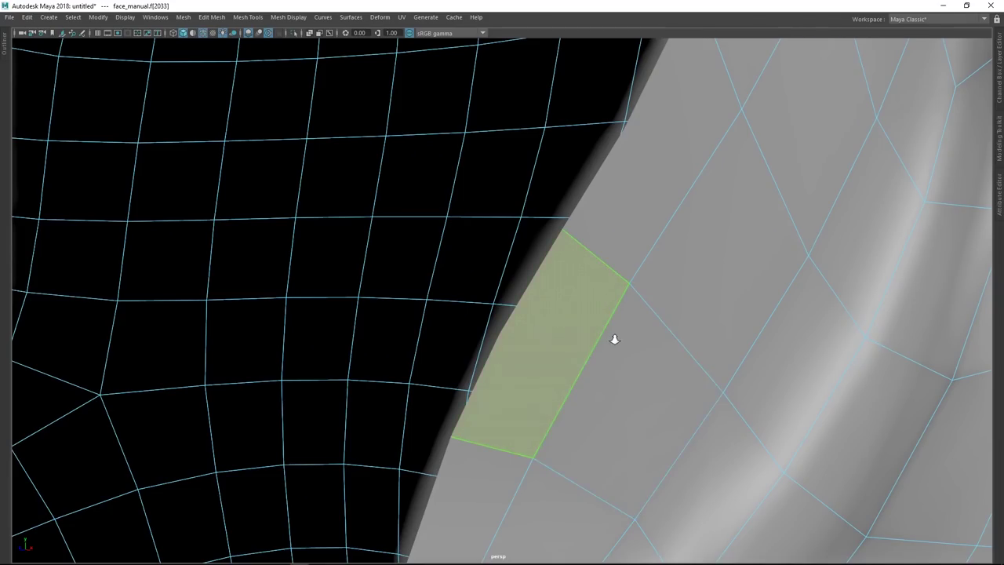
pyautogui.keyDown('alt'); pyautogui.moveTo(611, 340); pyautogui.dragTo(533, 258, button='right'); pyautogui.keyUp('alt')
pyautogui.keyDown('alt'); pyautogui.moveTo(533, 258); pyautogui.dragTo(522, 293); pyautogui.keyUp('alt')
# Step: Return to object selection, frame the face_manual head from the front and clear the selection
pyautogui.press('F8')
pyautogui.keyDown('alt'); pyautogui.moveTo(568, 265); pyautogui.dragTo(439, 294, button='right'); pyautogui.keyUp('alt')
pyautogui.keyDown('alt'); pyautogui.moveTo(439, 294); pyautogui.dragTo(533, 294); pyautogui.keyUp('alt')
pyautogui.press('f')
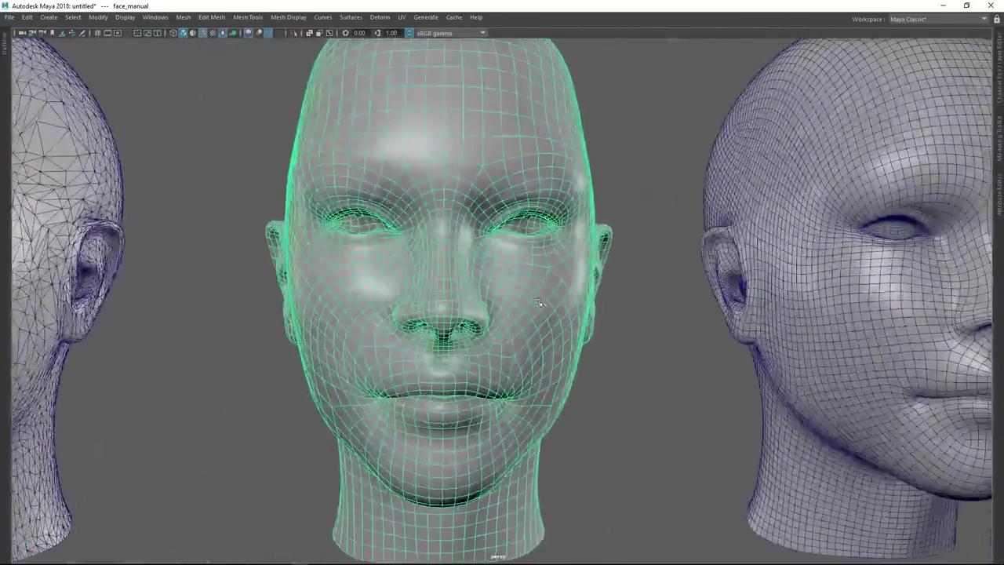
pyautogui.click(622, 358)
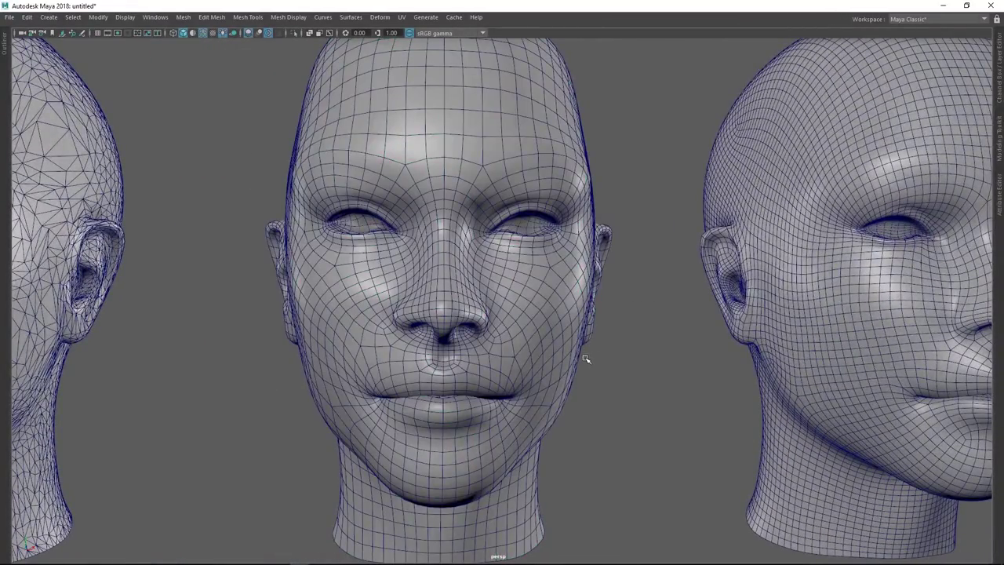
# Step: Examine the face_manual head's nostril and philtrum edge flow from below at close range
pyautogui.moveTo(591, 363)
pyautogui.keyDown('alt'); pyautogui.mouseDown()
pyautogui.moveTo(562, 352)
pyautogui.moveTo(573, 352)
pyautogui.mouseUp(); pyautogui.keyUp('alt')
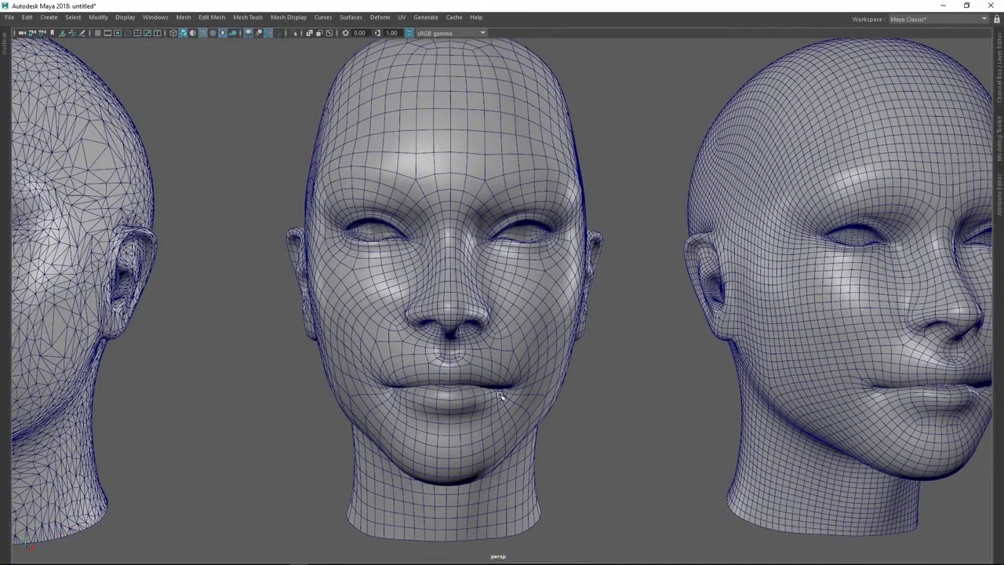
pyautogui.keyDown('alt'); pyautogui.moveTo(529, 377); pyautogui.dragTo(442, 269); pyautogui.keyUp('alt')
pyautogui.keyDown('alt'); pyautogui.moveTo(441, 269); pyautogui.dragTo(647, 432, button='right'); pyautogui.keyUp('alt')
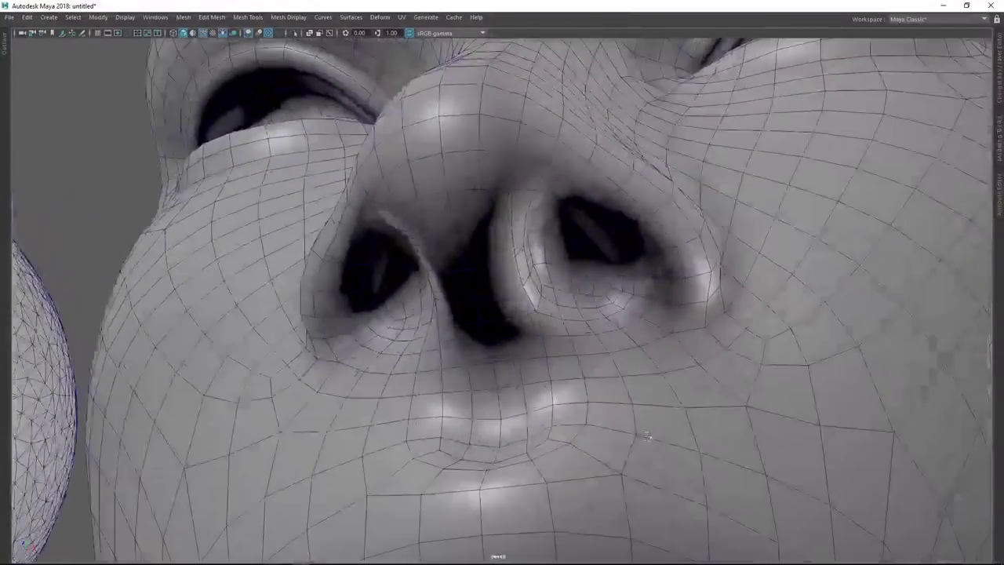
# Step: Check component selection at the face_manual head's nostril, return to object selection and deselect the head
pyautogui.moveTo(528, 233); pyautogui.dragTo(494, 234, button='right')
pyautogui.click(572, 243)
pyautogui.click(553, 234)
pyautogui.press('F8')
pyautogui.keyDown('alt'); pyautogui.moveTo(616, 317); pyautogui.dragTo(520, 236, button='right'); pyautogui.keyUp('alt')
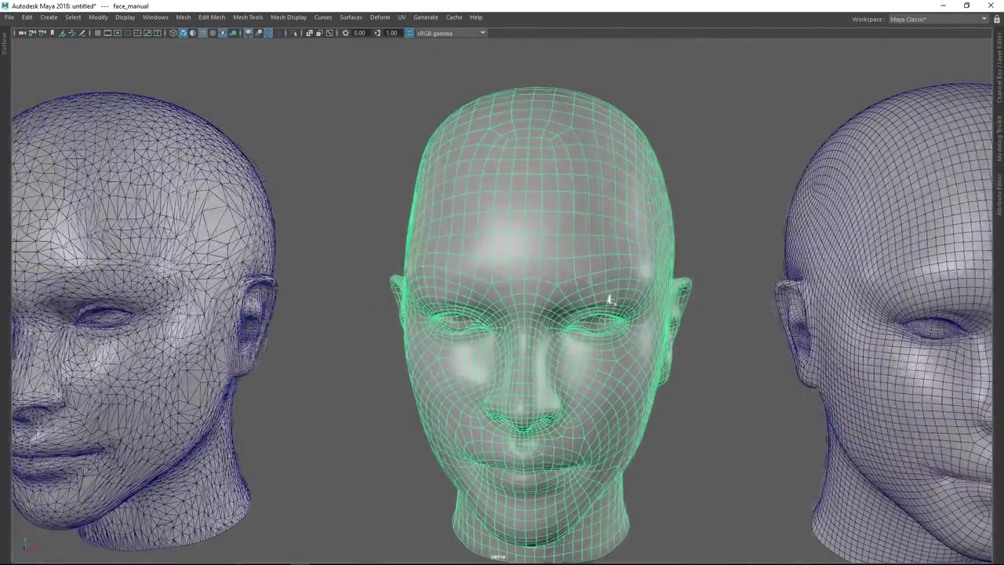
pyautogui.keyDown('alt'); pyautogui.moveTo(612, 305); pyautogui.dragTo(549, 252, button='right'); pyautogui.keyUp('alt')
pyautogui.click(644, 354)
pyautogui.keyDown('alt'); pyautogui.moveTo(643, 355); pyautogui.dragTo(506, 265); pyautogui.keyUp('alt')
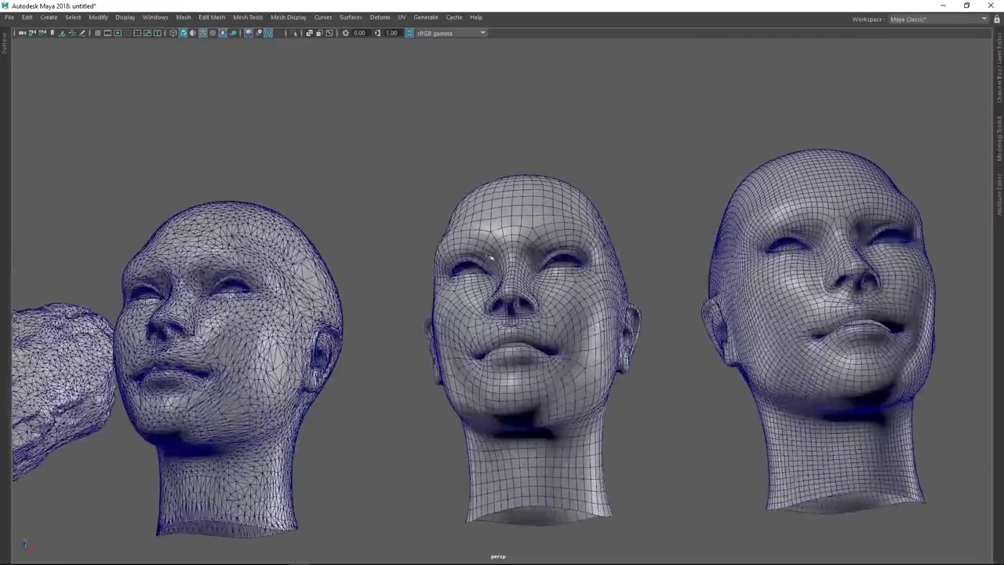
# Step: Compare the face_manual head from below with the wireframe overlay hidden and shown, focusing on the nostrils
pyautogui.click(202, 34)
pyautogui.scroll(5, 522, 282)
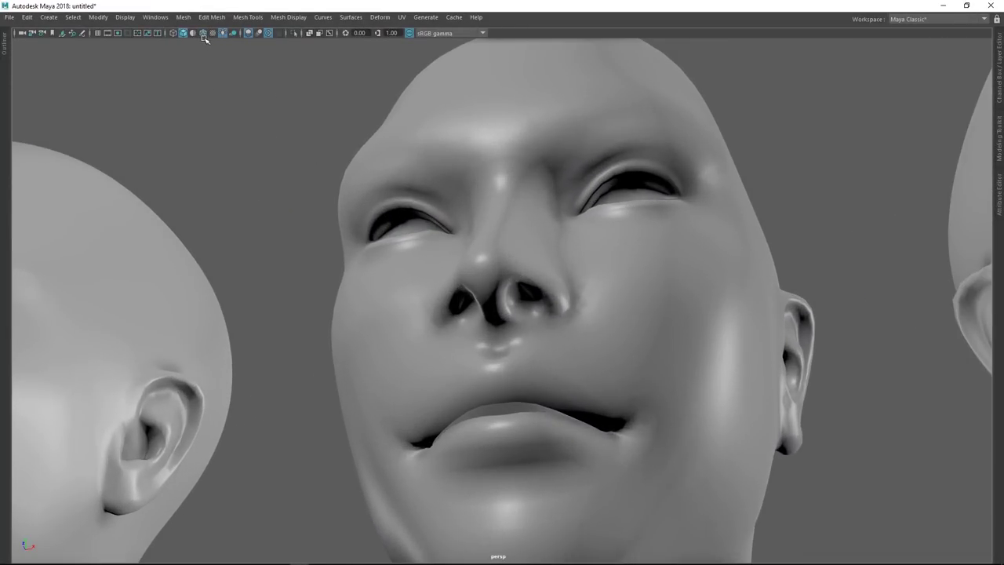
pyautogui.click(203, 34)
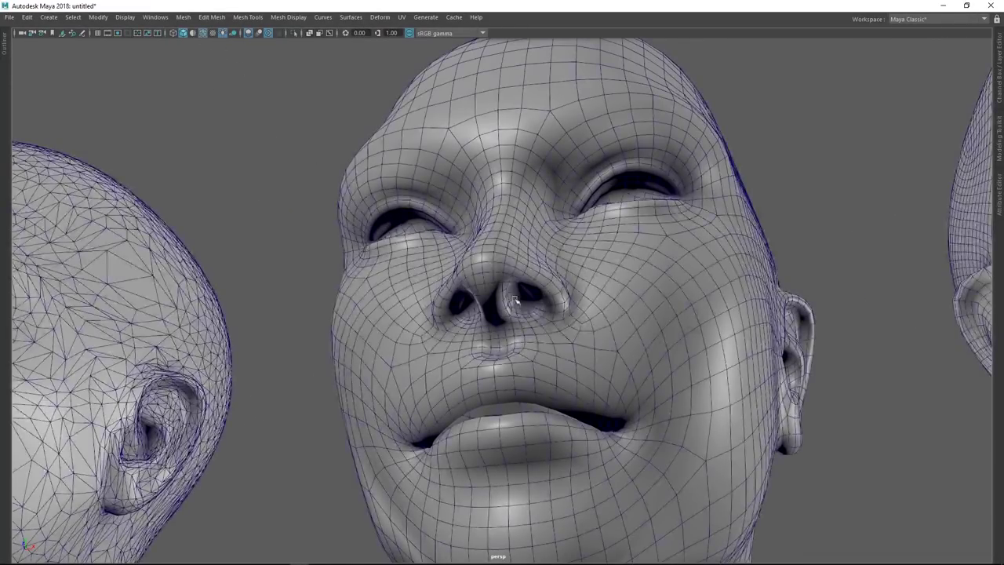
pyautogui.scroll(10, 481, 277)
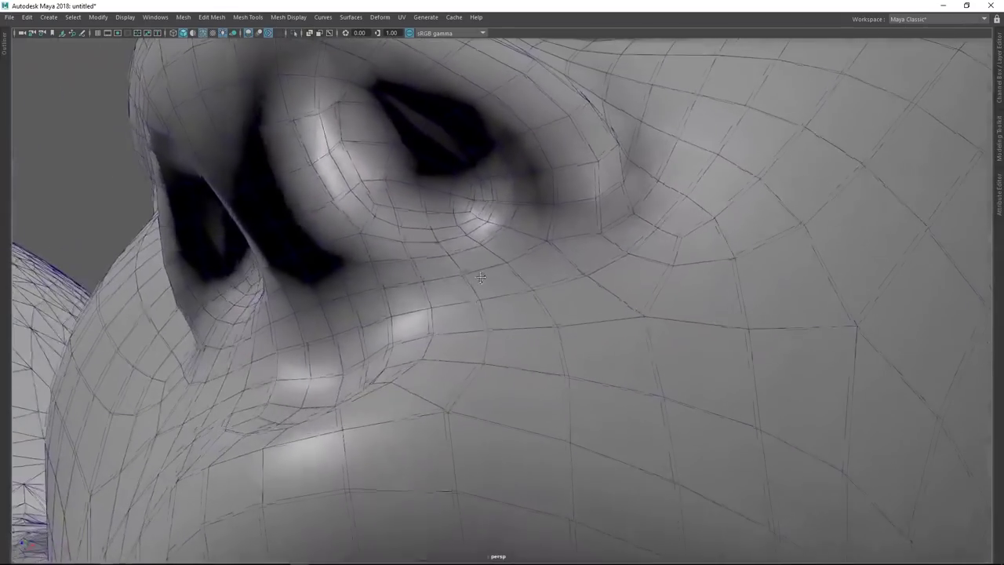
# Step: Examine the faces along the face_manual head's nostril rim at close range and return to object selection
pyautogui.click(406, 182)
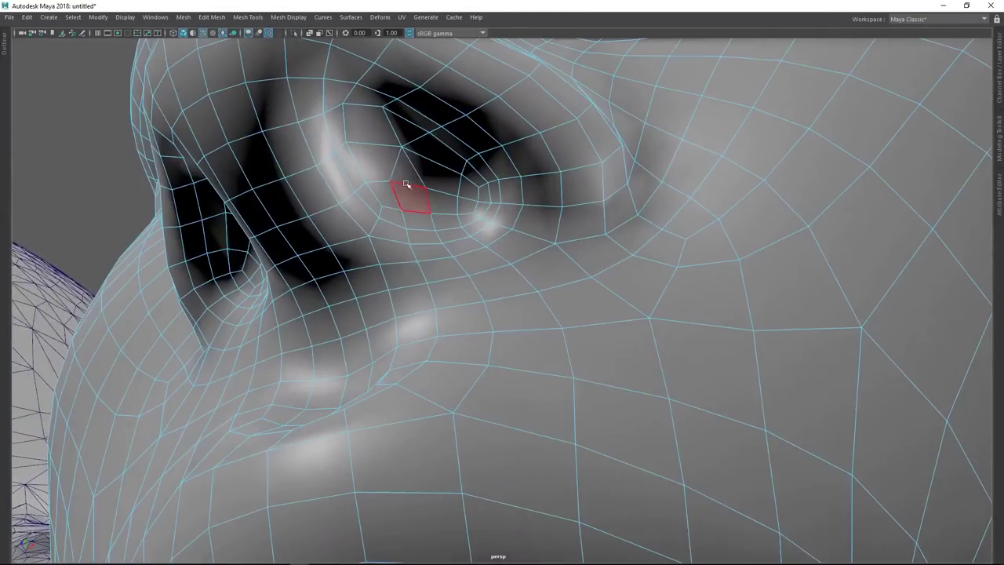
pyautogui.scroll(2, 428, 200)
pyautogui.keyDown('alt'); pyautogui.moveTo(431, 208); pyautogui.dragTo(574, 319); pyautogui.keyUp('alt')
pyautogui.keyDown('alt'); pyautogui.moveTo(573, 319); pyautogui.dragTo(491, 269, button='right'); pyautogui.keyUp('alt')
pyautogui.moveTo(524, 242); pyautogui.dragTo(478, 208, button='right')
pyautogui.keyDown('alt'); pyautogui.moveTo(477, 208); pyautogui.dragTo(553, 290); pyautogui.keyUp('alt')
pyautogui.keyDown('alt'); pyautogui.moveTo(554, 290); pyautogui.dragTo(475, 219, button='right'); pyautogui.keyUp('alt')
pyautogui.keyDown('alt'); pyautogui.moveTo(475, 219); pyautogui.dragTo(431, 247); pyautogui.keyUp('alt')
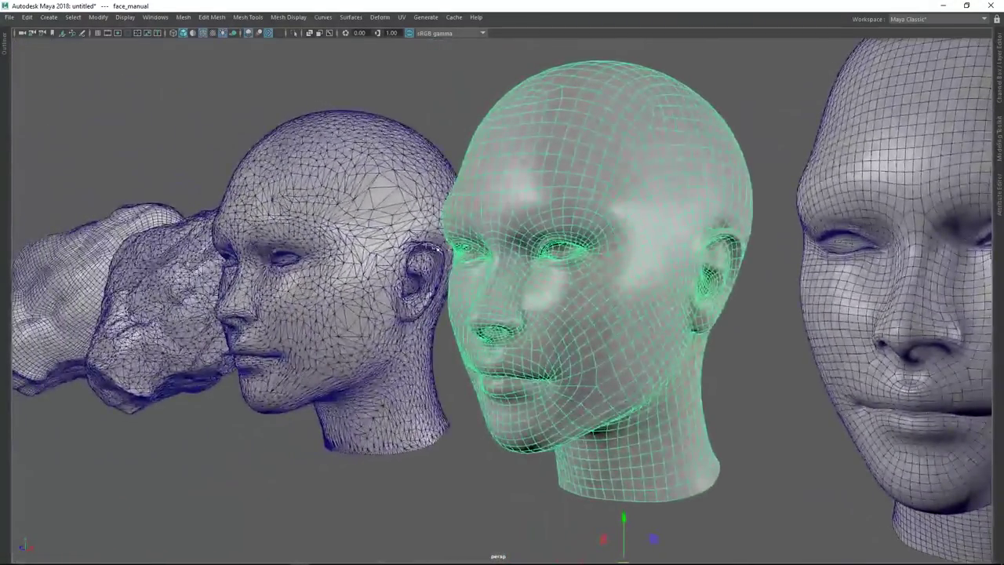
# Step: Deselect the face_manual head and view the three heads side by side
pyautogui.click(721, 358)
pyautogui.keyDown('alt'); pyautogui.moveTo(728, 356); pyautogui.dragTo(749, 377, button='right'); pyautogui.keyUp('alt')
pyautogui.keyDown('alt'); pyautogui.moveTo(679, 353); pyautogui.dragTo(658, 332); pyautogui.keyUp('alt')
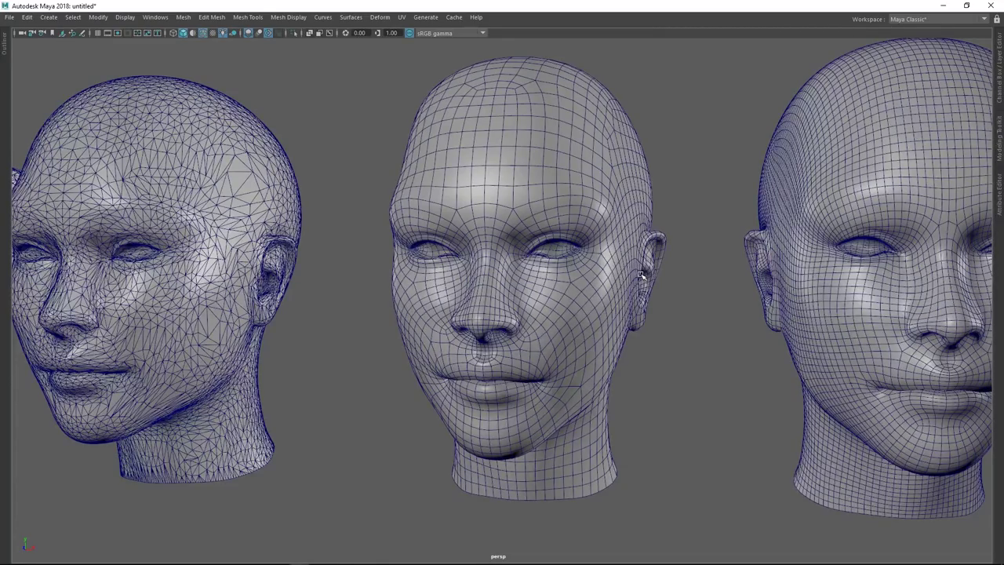
# Step: Merge two neighbouring vertex pairs to their centers on the back of the face_manual head's crown and return to object selection
pyautogui.keyDown('alt'); pyautogui.moveTo(640, 274); pyautogui.dragTo(497, 315); pyautogui.keyUp('alt')
pyautogui.moveTo(568, 365); pyautogui.dragTo(540, 371, button='right')
pyautogui.keyDown('alt'); pyautogui.moveTo(540, 371); pyautogui.dragTo(501, 363); pyautogui.keyUp('alt')
pyautogui.click(494, 354)
pyautogui.keyDown('shift'); pyautogui.click(526, 356); pyautogui.keyUp('shift')
pyautogui.keyDown('shift'); pyautogui.moveTo(533, 367); pyautogui.dragTo(541, 322, button='right'); pyautogui.keyUp('shift')
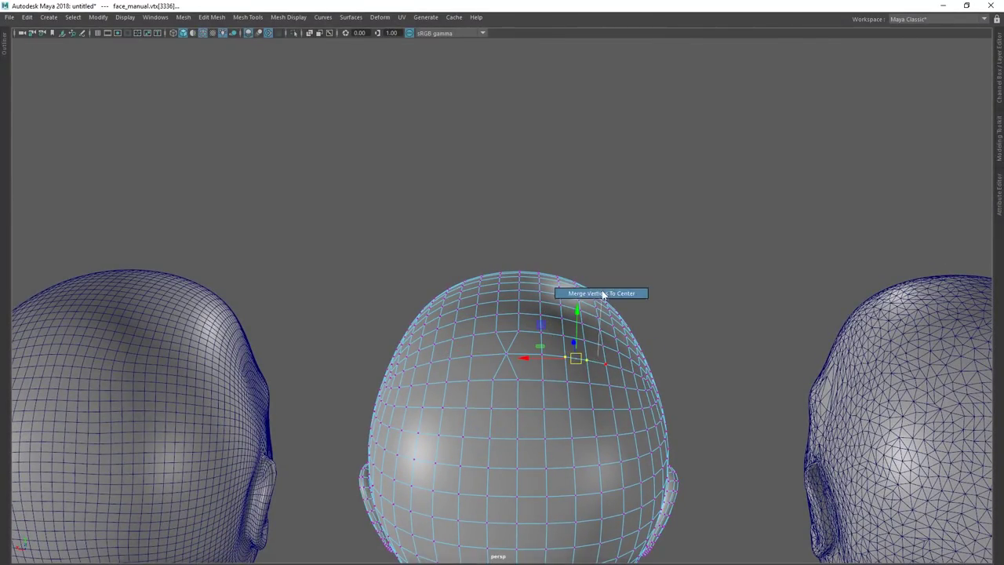
pyautogui.press('F8')
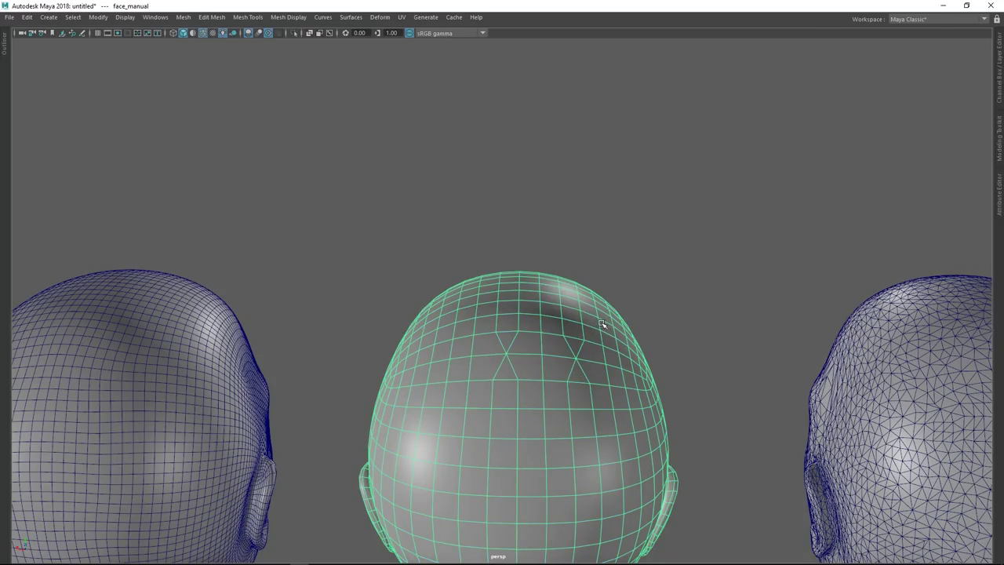
# Step: Return to the front of the heads, clear the selection and frame the face_manual and face_zremesh heads together
pyautogui.scroll(-3, 584, 343)
pyautogui.keyDown('alt'); pyautogui.moveTo(584, 342); pyautogui.dragTo(690, 314); pyautogui.keyUp('alt')
pyautogui.keyDown('alt'); pyautogui.moveTo(690, 313); pyautogui.dragTo(554, 284, button='middle'); pyautogui.keyUp('alt')
pyautogui.keyDown('alt'); pyautogui.moveTo(555, 284); pyautogui.dragTo(558, 206); pyautogui.keyUp('alt')
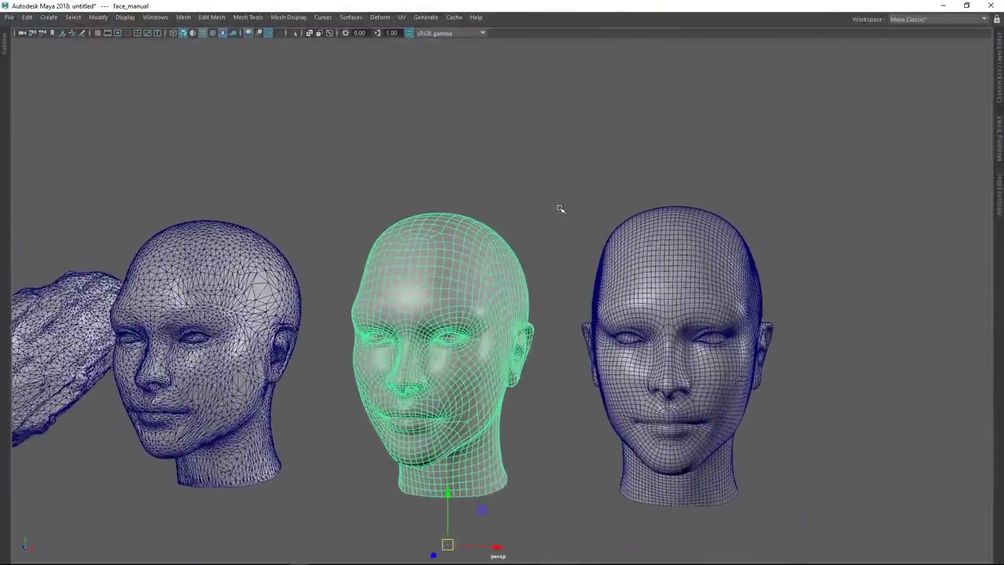
pyautogui.click(557, 207)
pyautogui.keyDown('alt'); pyautogui.moveTo(557, 206); pyautogui.dragTo(607, 296, button='right'); pyautogui.keyUp('alt')
pyautogui.keyDown('alt'); pyautogui.moveTo(606, 295); pyautogui.dragTo(571, 256, button='middle'); pyautogui.keyUp('alt')
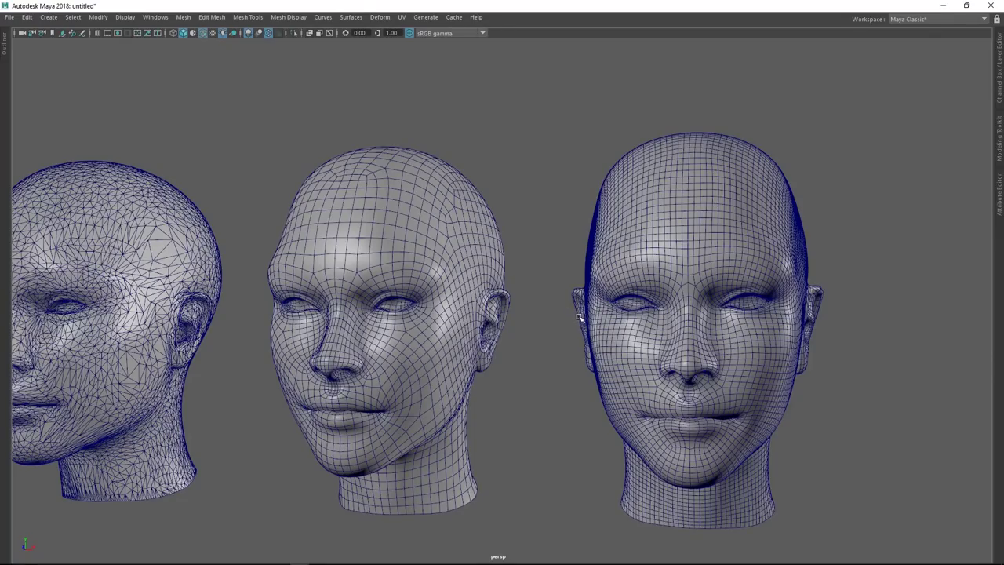
# Step: Inspect the face_zremesh head's cheek and mouth topology at close range in component selection
pyautogui.scroll(5, 572, 329)
pyautogui.scroll(5, 544, 314)
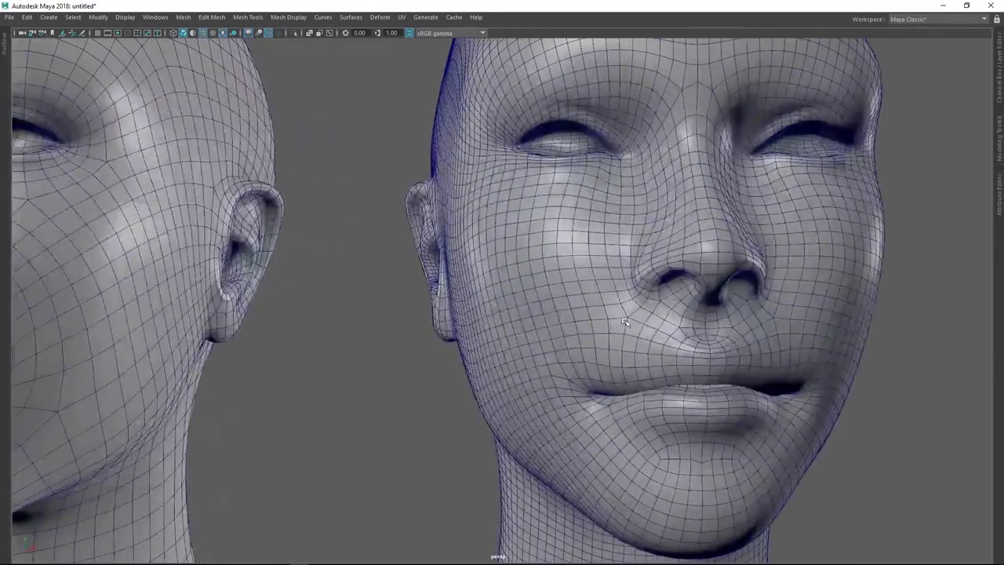
pyautogui.click(625, 323)
pyautogui.scroll(4, 616, 326)
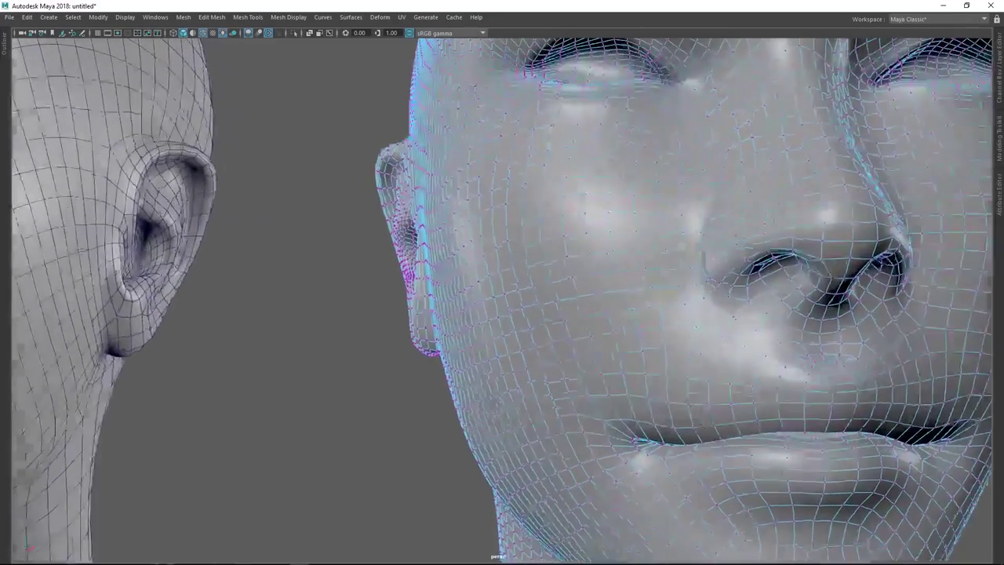
pyautogui.press('F11')
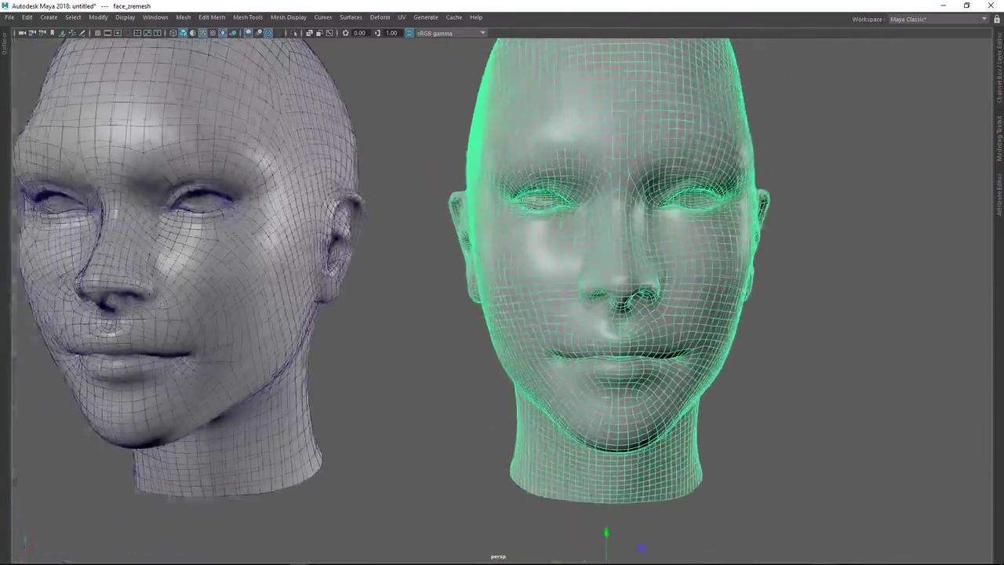
# Step: Compare the selected face_zremesh head with face_manual from the front and side, and clear the selection
pyautogui.keyDown('alt'); pyautogui.moveTo(690, 284); pyautogui.dragTo(610, 282); pyautogui.keyUp('alt')
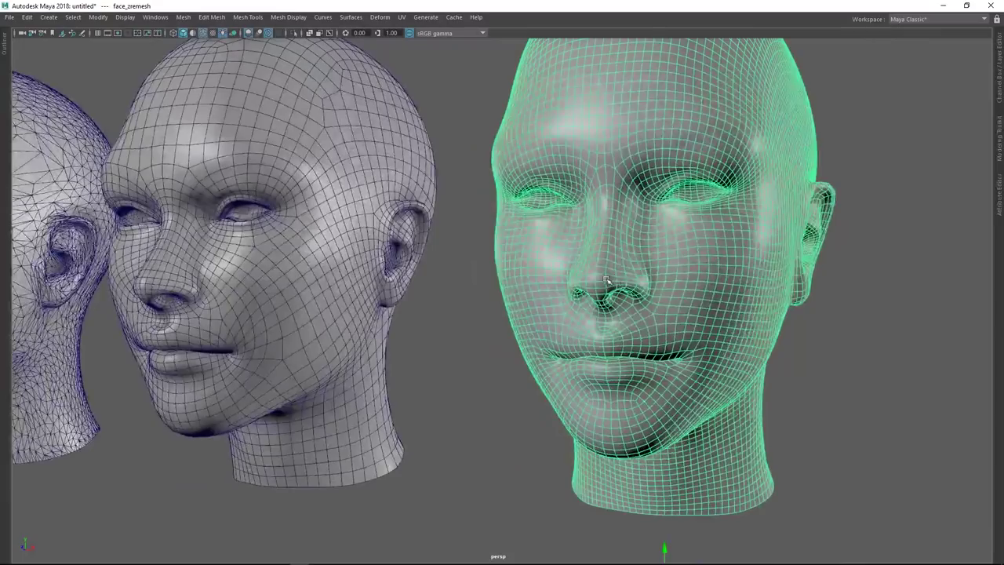
pyautogui.keyDown('alt'); pyautogui.moveTo(764, 310); pyautogui.dragTo(902, 326); pyautogui.keyUp('alt')
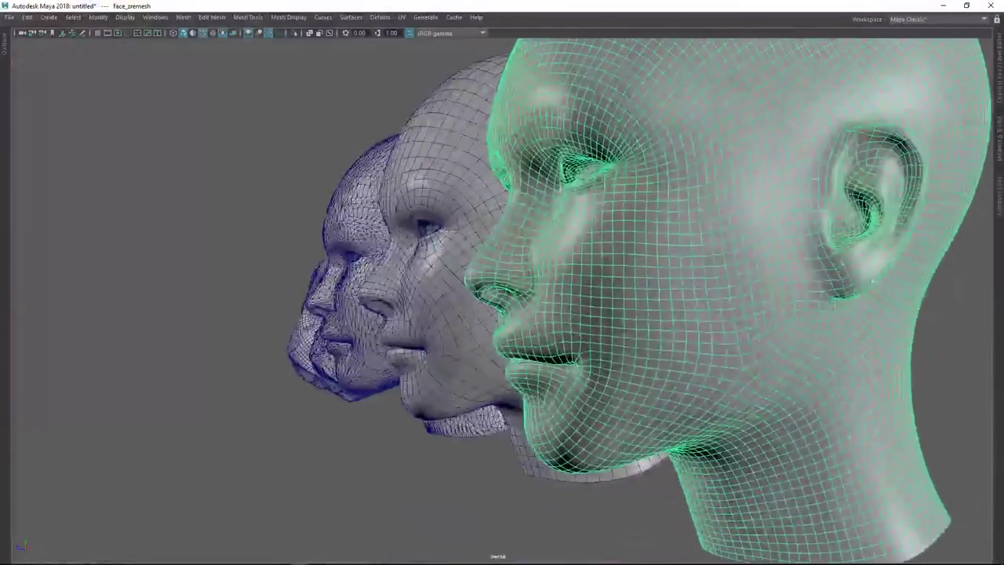
pyautogui.keyDown('alt'); pyautogui.moveTo(933, 335); pyautogui.dragTo(869, 257, button='right'); pyautogui.keyUp('alt')
pyautogui.click(850, 280)
pyautogui.keyDown('alt'); pyautogui.moveTo(849, 279); pyautogui.dragTo(667, 222); pyautogui.keyUp('alt')
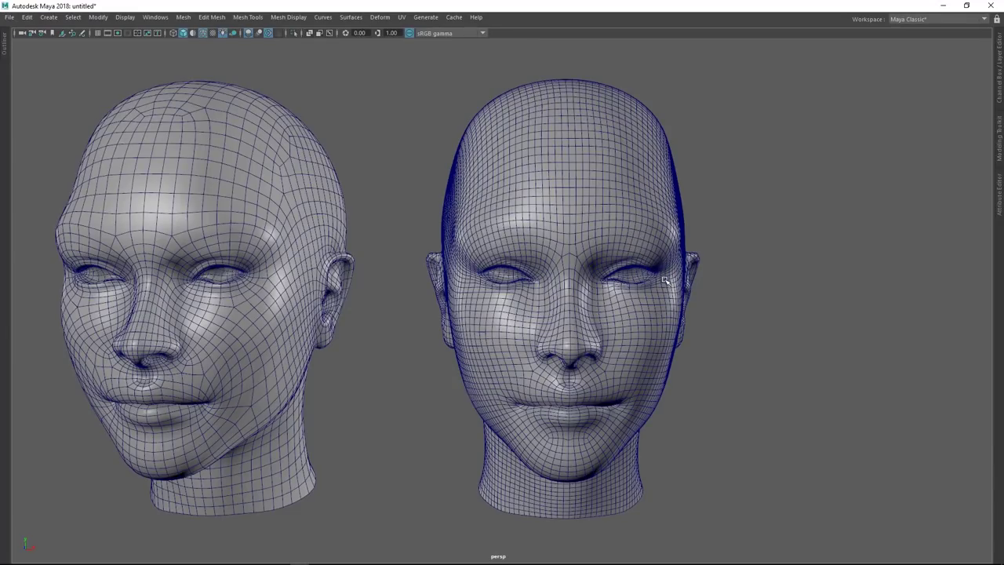
# Step: Examine the face_zremesh head's edge flow around the nose, mouth and eyes from front and three-quarter angles
pyautogui.keyDown('alt'); pyautogui.moveTo(665, 277); pyautogui.dragTo(589, 327); pyautogui.keyUp('alt')
pyautogui.keyDown('alt'); pyautogui.moveTo(598, 392); pyautogui.dragTo(641, 428, button='right'); pyautogui.keyUp('alt')
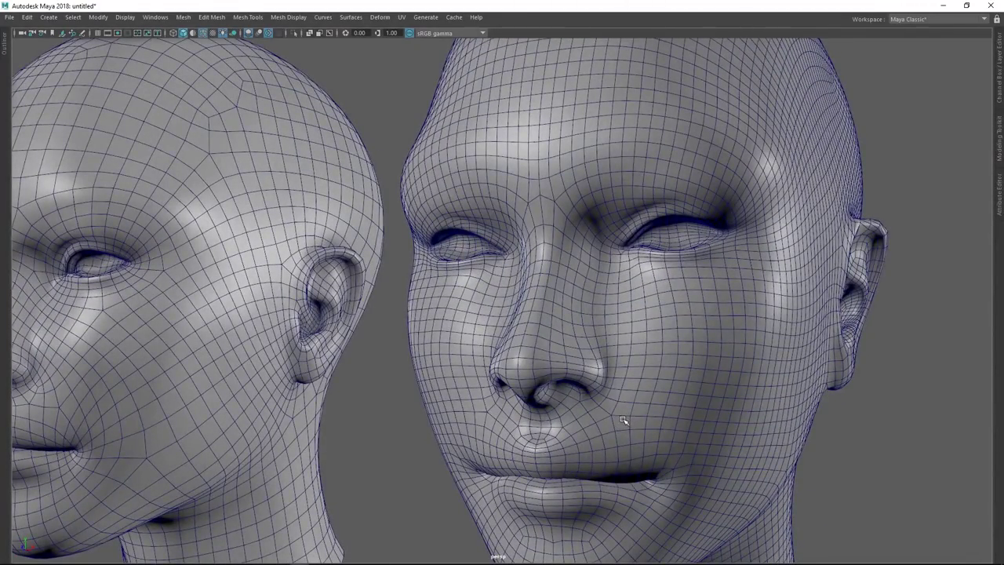
pyautogui.scroll(-3, 632, 357)
pyautogui.keyDown('alt'); pyautogui.moveTo(631, 353); pyautogui.dragTo(658, 355); pyautogui.keyUp('alt')
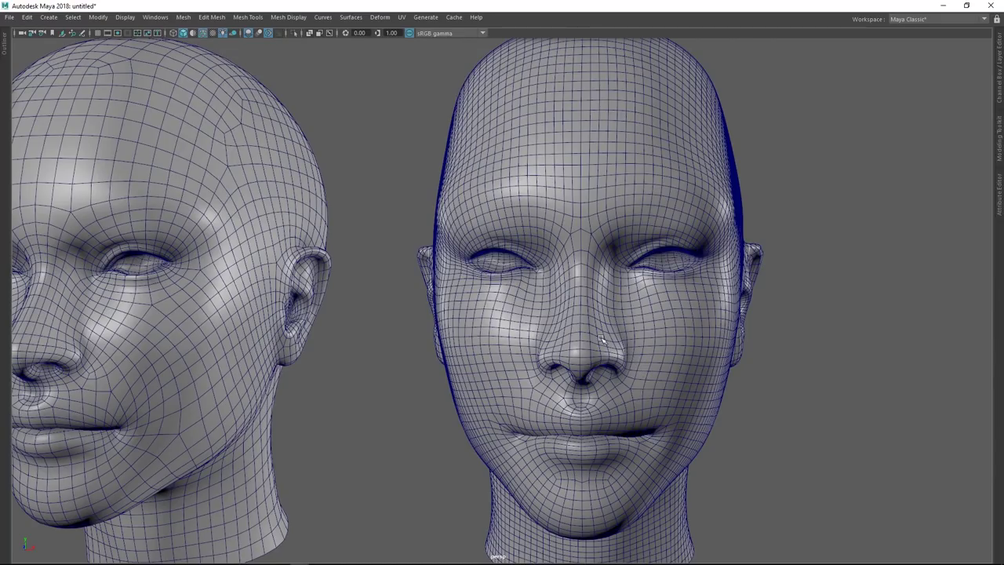
pyautogui.keyDown('alt'); pyautogui.moveTo(596, 304); pyautogui.dragTo(648, 311); pyautogui.keyUp('alt')
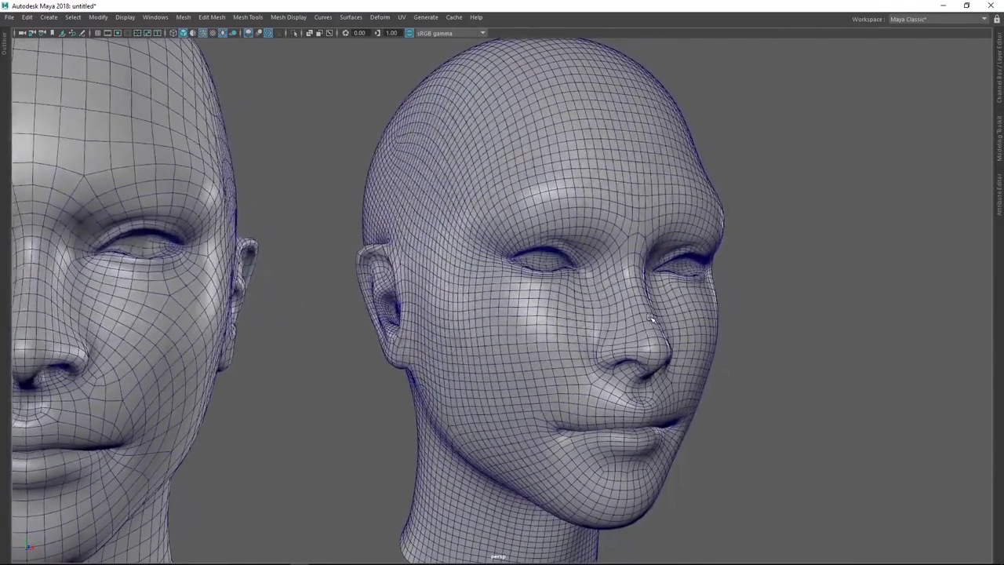
# Step: Check vertex selection between the face_zremesh head's eyebrows and return to object selection beside face_manual
pyautogui.moveTo(632, 281); pyautogui.dragTo(522, 270, button='right')
pyautogui.click(625, 237)
pyautogui.keyDown('alt'); pyautogui.moveTo(522, 270); pyautogui.dragTo(823, 264, button='middle'); pyautogui.keyUp('alt')
pyautogui.moveTo(765, 269); pyautogui.dragTo(807, 232, button='right')
# Step: Select matching cheek vertices on both sides of the face_manual head with soft selection, and return to object selection
pyautogui.click(429, 368)
pyautogui.keyDown('alt'); pyautogui.moveTo(556, 396); pyautogui.dragTo(457, 379); pyautogui.keyUp('alt')
pyautogui.keyDown('shift'); pyautogui.click(452, 375); pyautogui.keyUp('shift')
pyautogui.press('b')
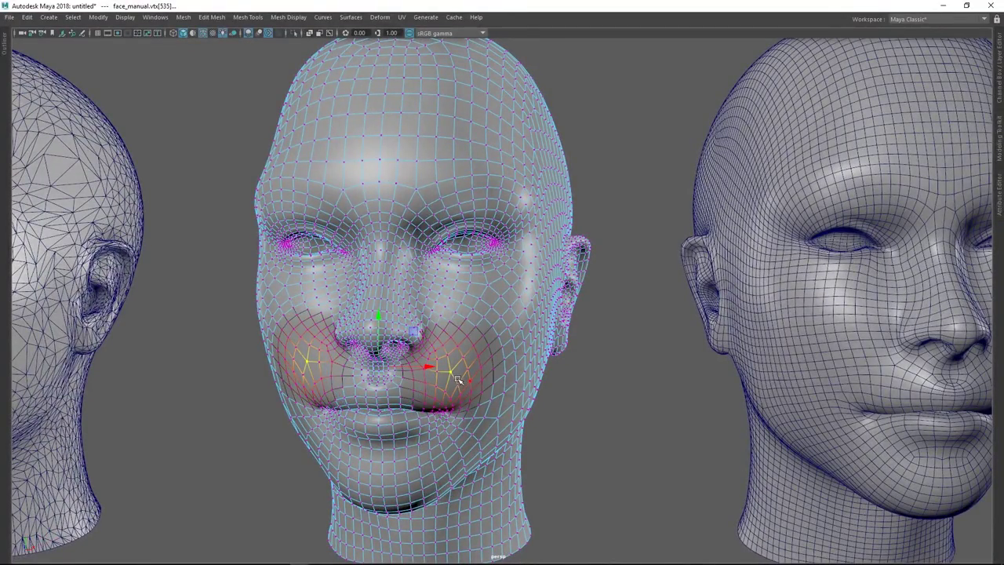
pyautogui.scroll(-1, 491, 365)
pyautogui.moveTo(486, 342); pyautogui.dragTo(538, 276, button='right')
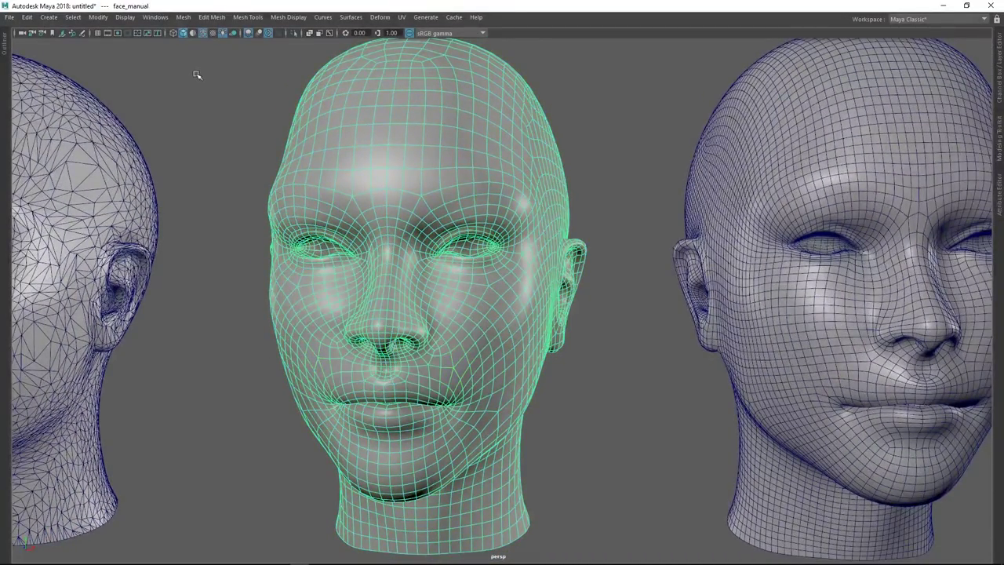
# Step: Compare the deselected heads as plain shaded surfaces and restore the wireframe overlay
pyautogui.click(202, 34)
pyautogui.click(243, 152)
pyautogui.keyDown('alt'); pyautogui.moveTo(477, 291); pyautogui.dragTo(561, 294, button='middle'); pyautogui.keyUp('alt')
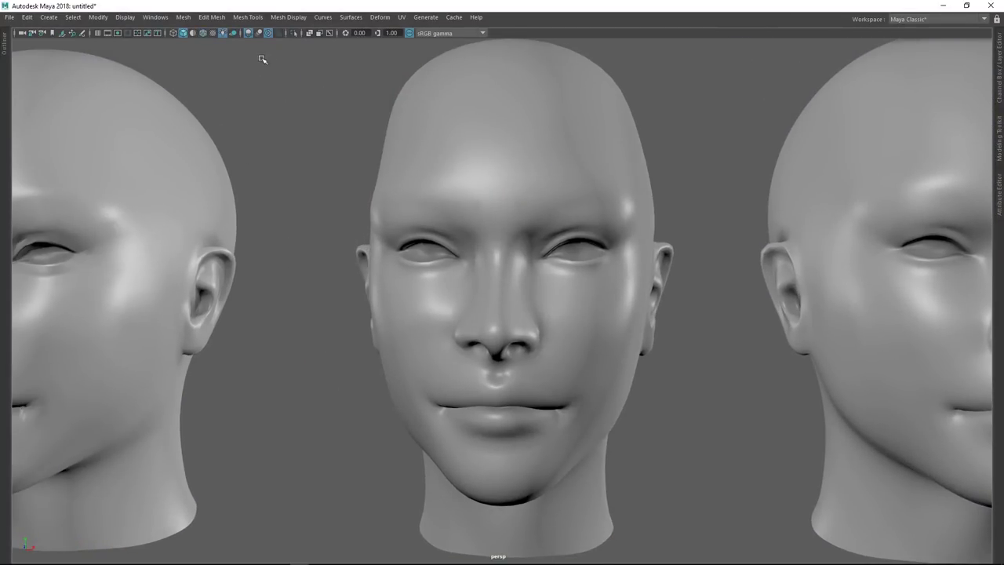
pyautogui.click(202, 33)
# Step: Examine the face_manual head's edge loops around the mouth, cheek and jaw from three-quarter angles
pyautogui.moveTo(572, 321)
pyautogui.keyDown('alt'); pyautogui.mouseDown()
pyautogui.moveTo(551, 352)
pyautogui.moveTo(594, 338)
pyautogui.mouseUp(); pyautogui.keyUp('alt')
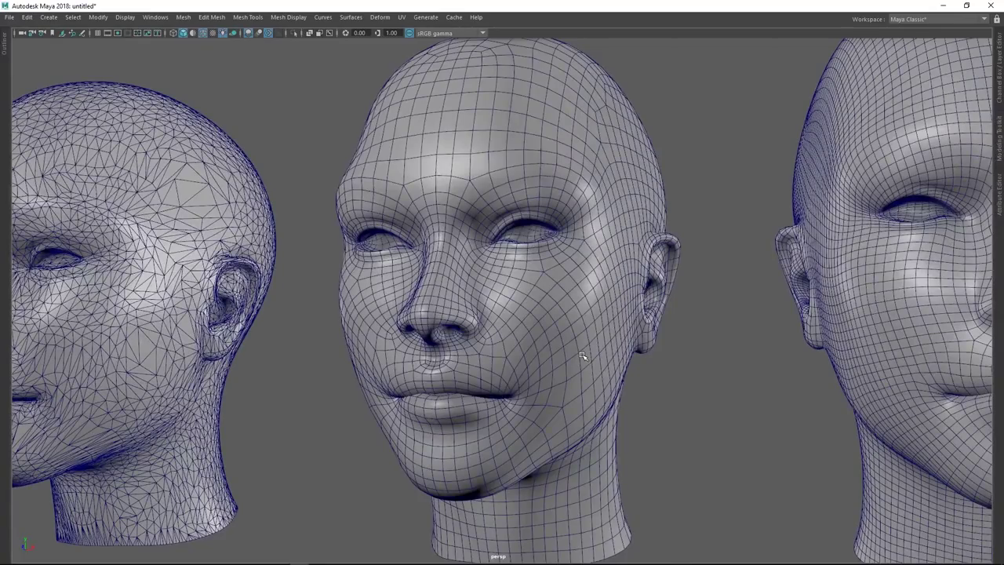
pyautogui.keyDown('alt'); pyautogui.moveTo(555, 354); pyautogui.dragTo(545, 365); pyautogui.keyUp('alt')
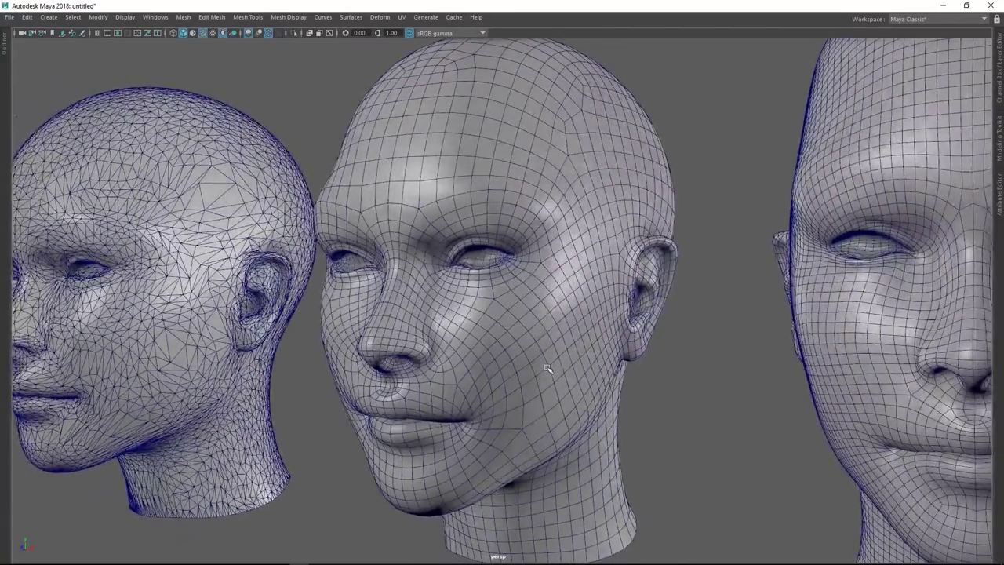
pyautogui.keyDown('alt'); pyautogui.moveTo(573, 364); pyautogui.dragTo(666, 321, button='middle'); pyautogui.keyUp('alt')
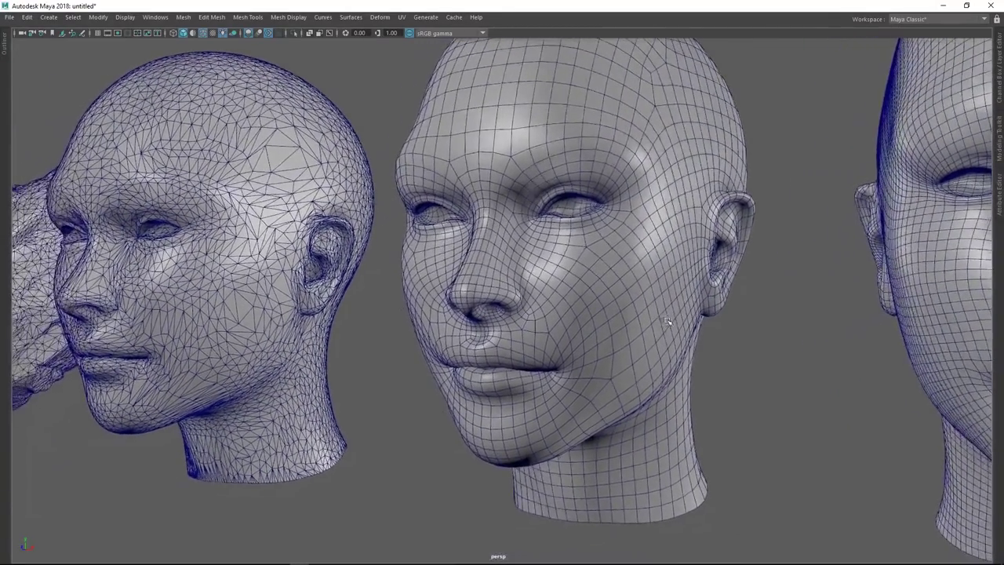
pyautogui.moveTo(635, 336)
pyautogui.keyDown('alt'); pyautogui.mouseDown()
pyautogui.moveTo(612, 298)
pyautogui.moveTo(624, 323)
pyautogui.mouseUp(); pyautogui.keyUp('alt')
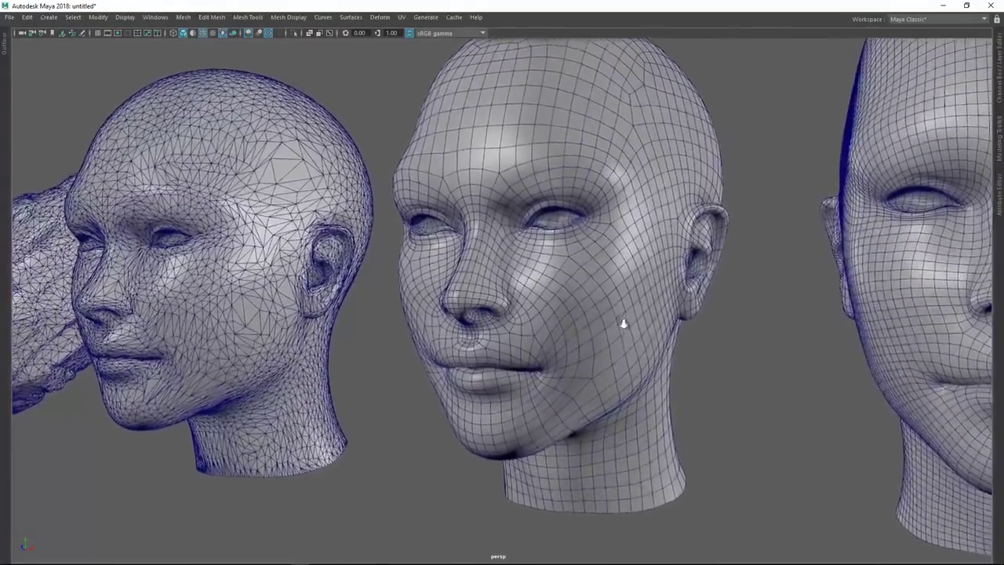
pyautogui.keyDown('alt'); pyautogui.moveTo(623, 323); pyautogui.dragTo(632, 342, button='right'); pyautogui.keyUp('alt')
pyautogui.keyDown('alt'); pyautogui.moveTo(625, 348); pyautogui.dragTo(596, 359); pyautogui.keyUp('alt')
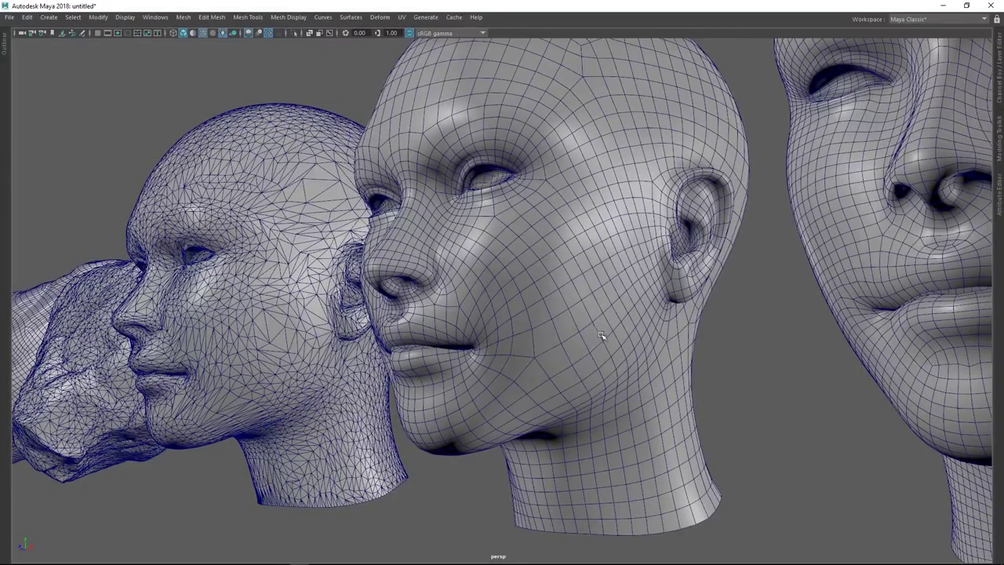
pyautogui.moveTo(584, 355)
pyautogui.keyDown('alt'); pyautogui.mouseDown()
pyautogui.moveTo(578, 313)
pyautogui.moveTo(604, 297)
pyautogui.moveTo(666, 320)
pyautogui.moveTo(668, 334)
pyautogui.moveTo(598, 364)
pyautogui.moveTo(601, 351)
pyautogui.mouseUp(); pyautogui.keyUp('alt')
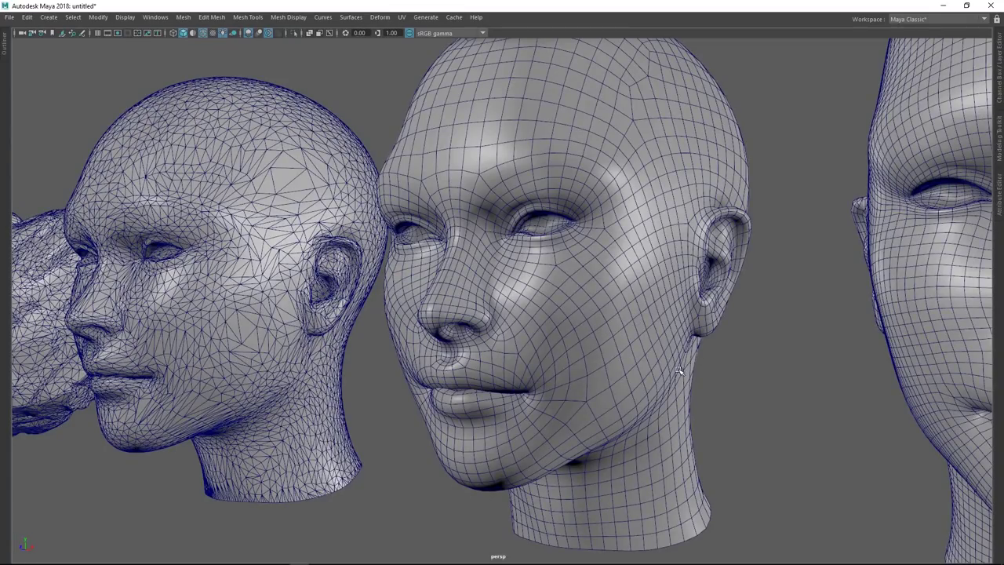
# Step: Frame all meshes in the scene and compare the rock and head topologies
pyautogui.press('a')
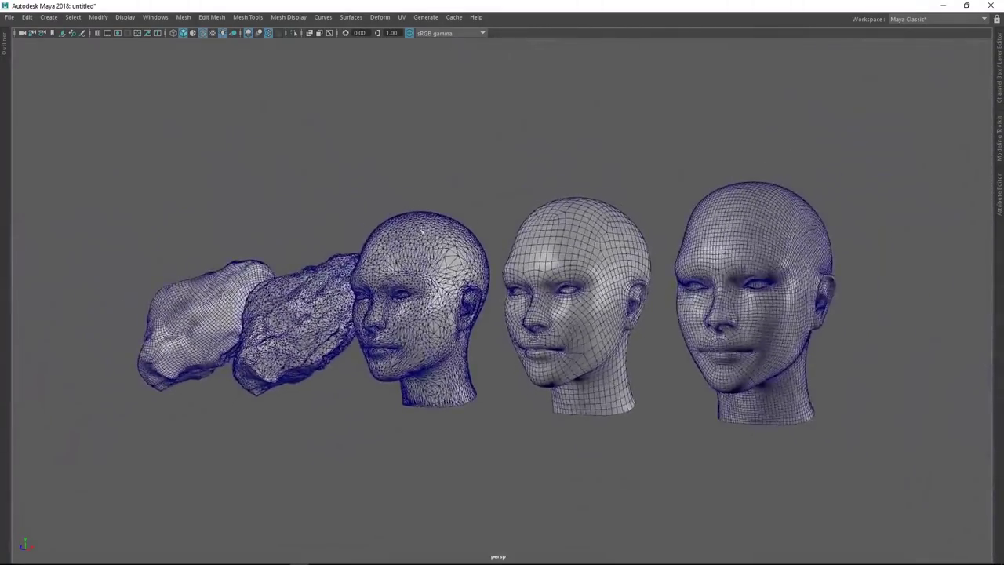
pyautogui.keyDown('alt'); pyautogui.moveTo(462, 252); pyautogui.dragTo(470, 259); pyautogui.keyUp('alt')
pyautogui.keyDown('alt'); pyautogui.moveTo(522, 253); pyautogui.dragTo(454, 225, button='middle'); pyautogui.keyUp('alt')
pyautogui.keyDown('alt'); pyautogui.moveTo(527, 259); pyautogui.dragTo(605, 260, button='right'); pyautogui.keyUp('alt')
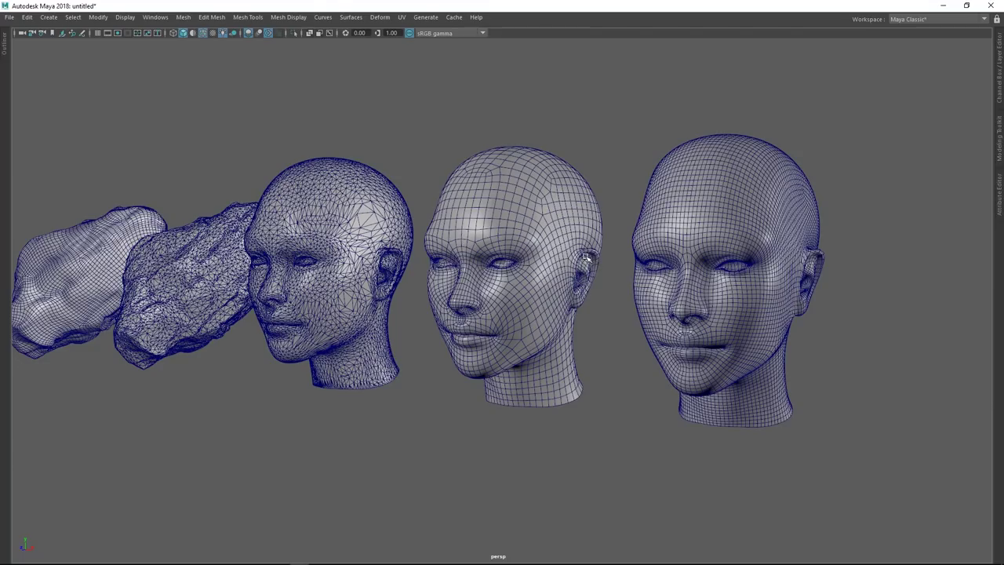
pyautogui.moveTo(601, 264)
pyautogui.keyDown('alt'); pyautogui.mouseDown()
pyautogui.moveTo(635, 280)
pyautogui.moveTo(596, 266)
pyautogui.mouseUp(); pyautogui.keyUp('alt')
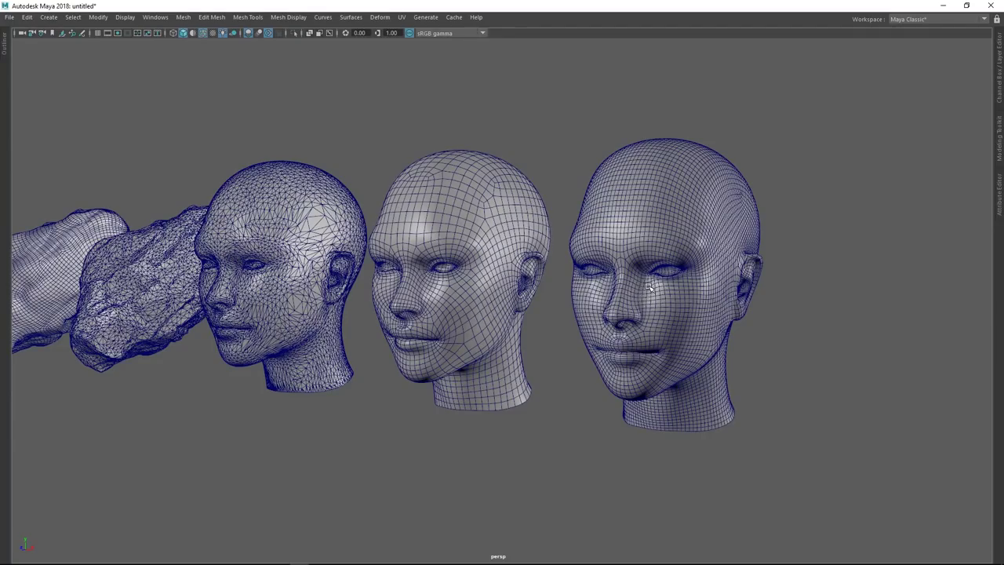
# Step: Compare the face_manual and face_zremesh heads' facial topology side by side at closer range
pyautogui.keyDown('alt'); pyautogui.moveTo(655, 288); pyautogui.dragTo(493, 279); pyautogui.keyUp('alt')
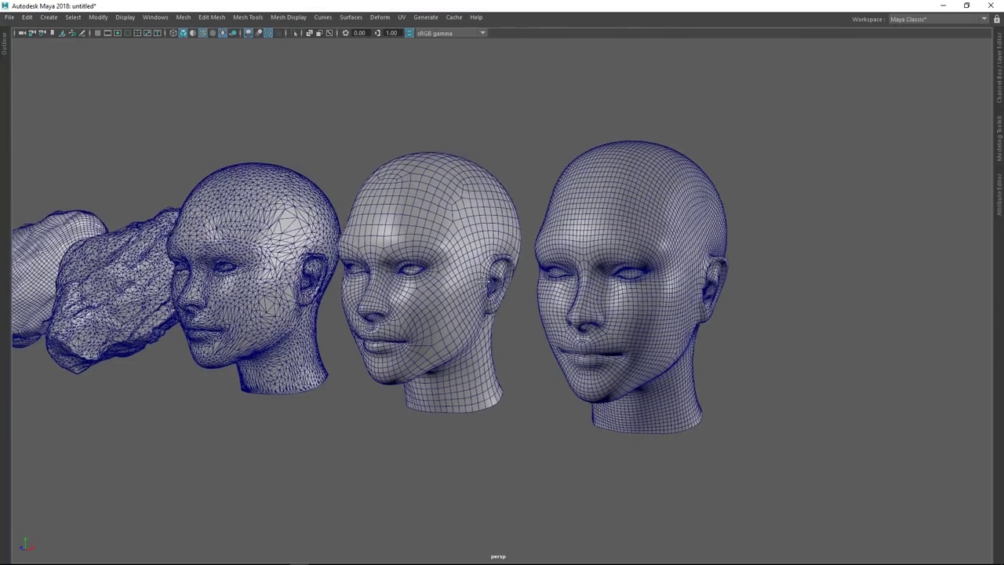
pyautogui.keyDown('alt'); pyautogui.moveTo(489, 280); pyautogui.dragTo(715, 308, button='right'); pyautogui.keyUp('alt')
pyautogui.moveTo(352, 329)
pyautogui.keyDown('alt'); pyautogui.mouseDown()
pyautogui.moveTo(484, 371)
pyautogui.moveTo(452, 329)
pyautogui.moveTo(365, 335)
pyautogui.mouseUp(); pyautogui.keyUp('alt')
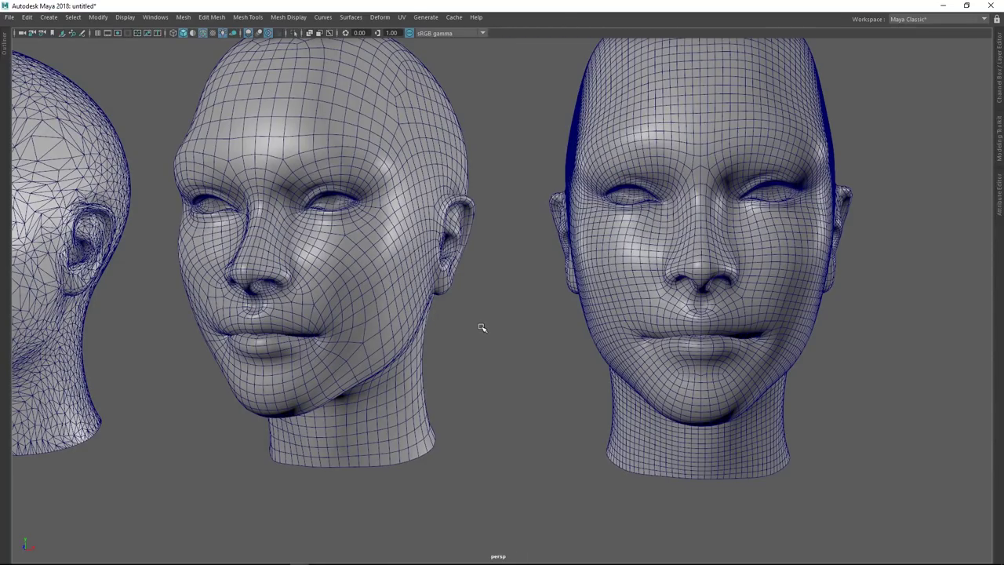
# Step: Frame the two rocks and three heads together and hide the wireframe overlay to show the shaded surfaces
pyautogui.keyDown('alt'); pyautogui.moveTo(506, 311); pyautogui.dragTo(297, 248, button='right'); pyautogui.keyUp('alt')
pyautogui.keyDown('alt'); pyautogui.moveTo(298, 249); pyautogui.dragTo(593, 305, button='middle'); pyautogui.keyUp('alt')
pyautogui.keyDown('alt'); pyautogui.moveTo(594, 305); pyautogui.dragTo(450, 282, button='right'); pyautogui.keyUp('alt')
pyautogui.keyDown('alt'); pyautogui.moveTo(450, 282); pyautogui.dragTo(527, 303); pyautogui.keyUp('alt')
pyautogui.keyDown('alt'); pyautogui.moveTo(528, 303); pyautogui.dragTo(623, 324, button='middle'); pyautogui.keyUp('alt')
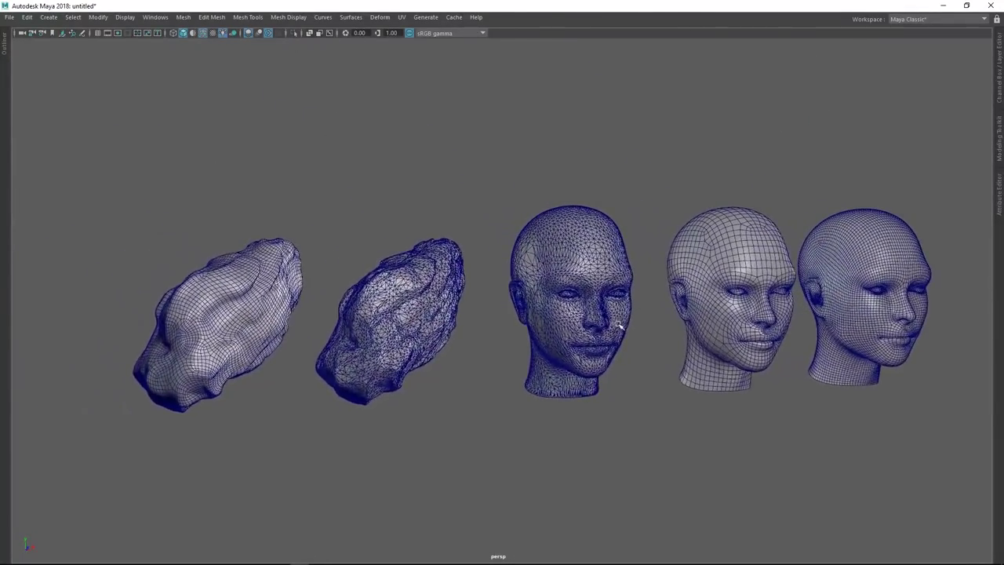
pyautogui.click(206, 33)
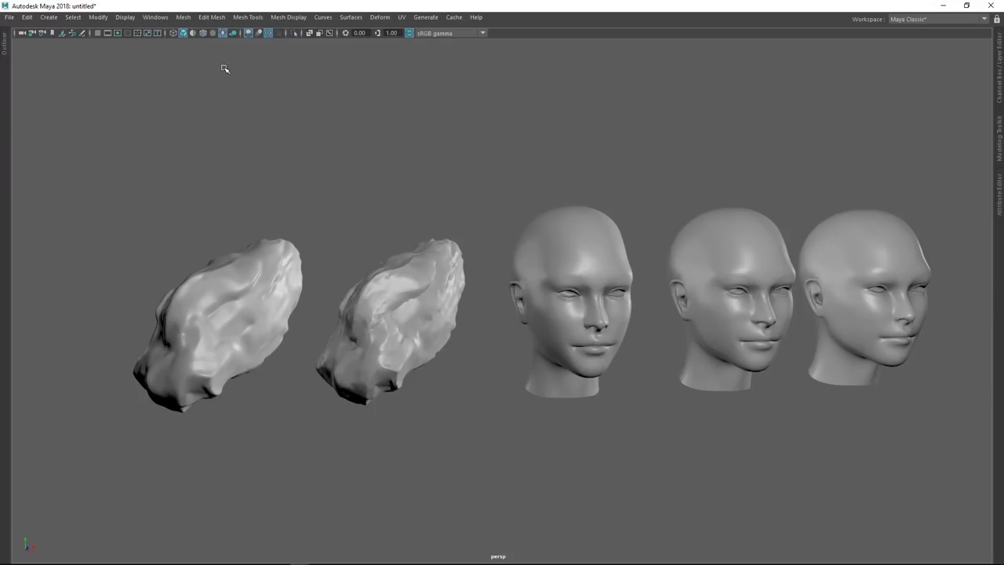